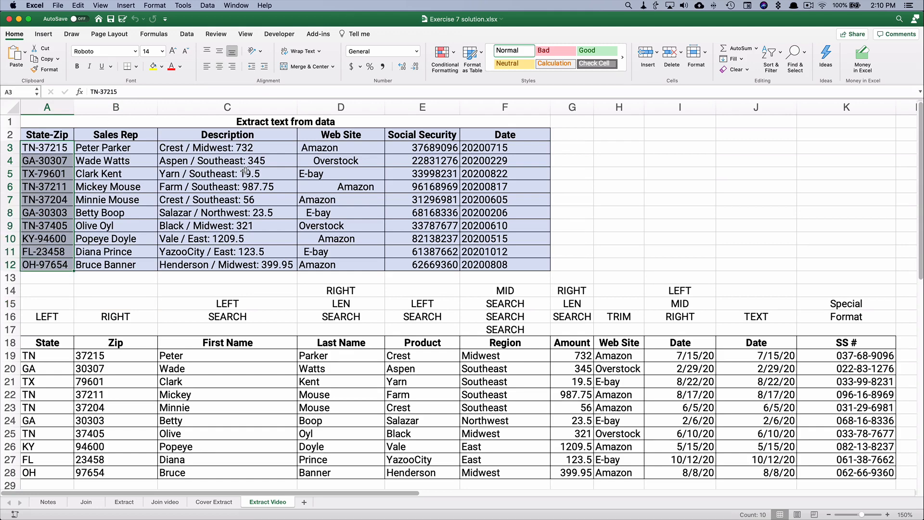
Step: Clear the contents of the extracted results table in A19:K28, keeping its headers and borders
{"action": "scroll", "coordinate": [83, 336], "scroll_direction": "down", "scroll_amount": 2}
{"action": "scroll", "coordinate": [83, 336], "scroll_direction": "down", "scroll_amount": 5}
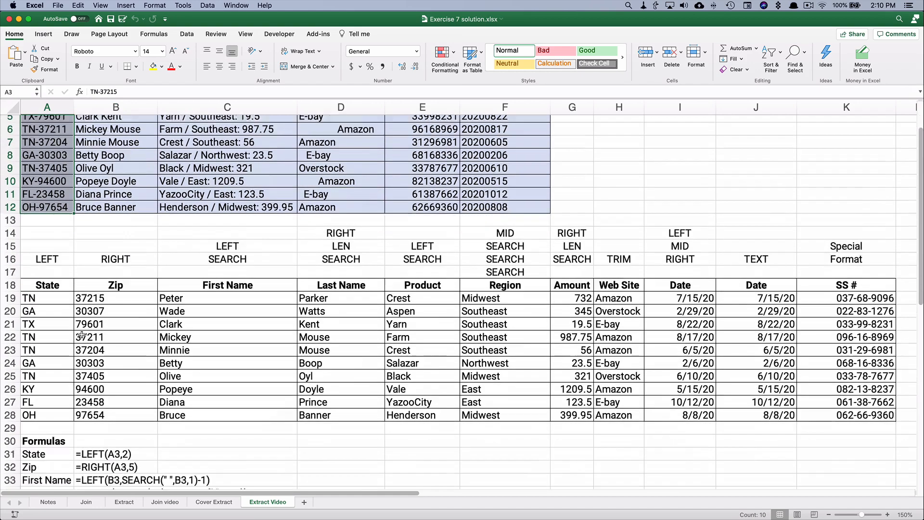
{"action": "left_click", "coordinate": [36, 245]}
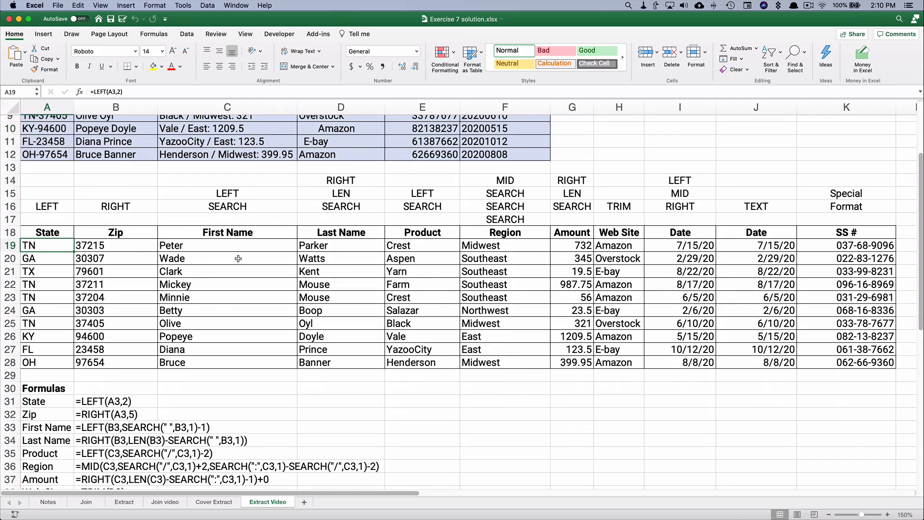
{"action": "scroll", "coordinate": [195, 262], "scroll_direction": "down", "scroll_amount": 2}
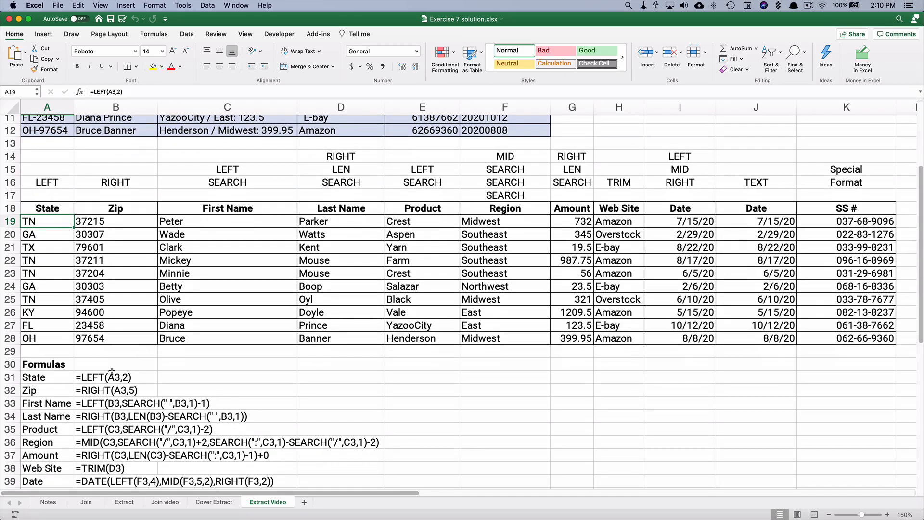
{"action": "scroll", "coordinate": [132, 364], "scroll_direction": "up", "scroll_amount": 5}
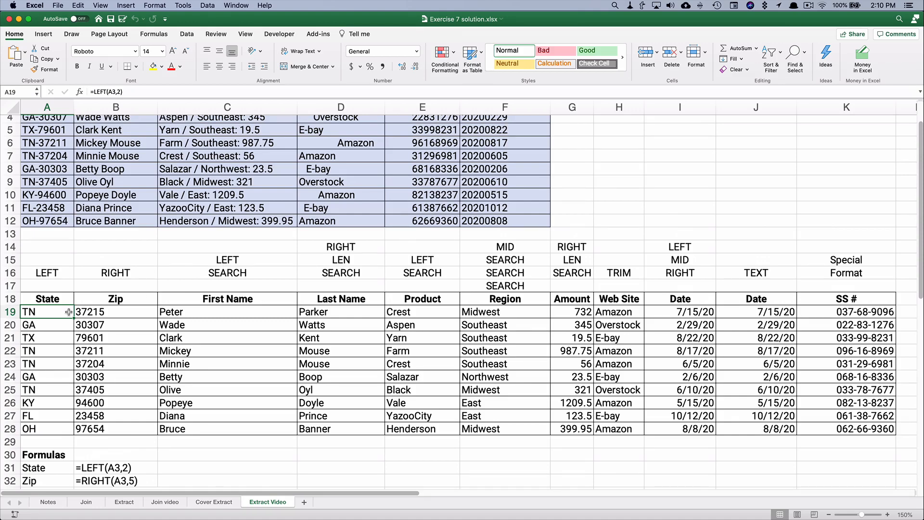
{"action": "mouse_move", "coordinate": [67, 313]}
{"action": "left_mouse_down"}
{"action": "mouse_move", "coordinate": [662, 348]}
{"action": "mouse_move", "coordinate": [831, 425]}
{"action": "left_mouse_up"}
{"action": "key", "text": "Delete"}
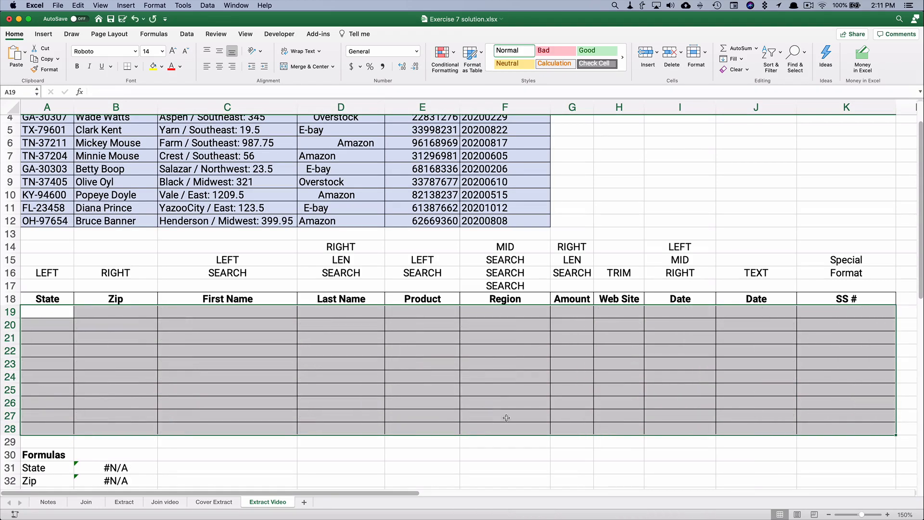
Step: Examine the FORMULATEXT formula in B31, the A19 cell it references, and the function names listed in row 16
{"action": "scroll", "coordinate": [175, 407], "scroll_direction": "down", "scroll_amount": 3}
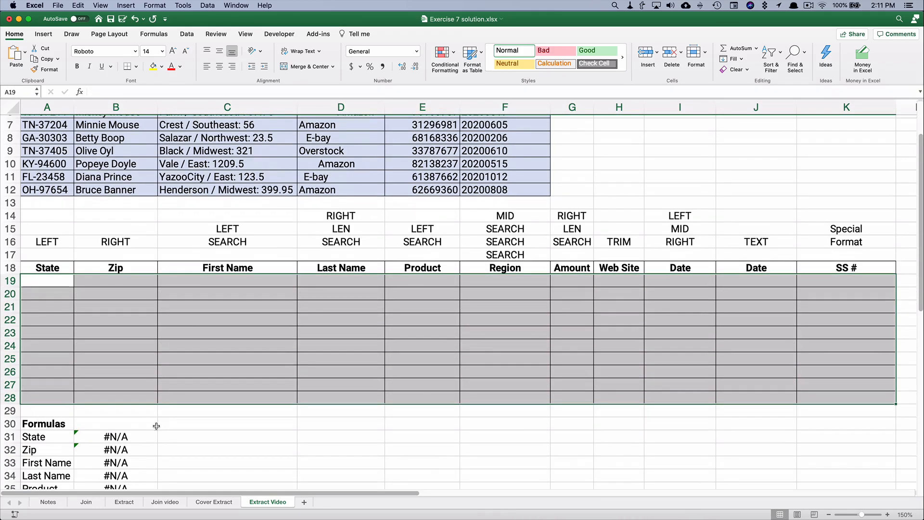
{"action": "left_click", "coordinate": [126, 430]}
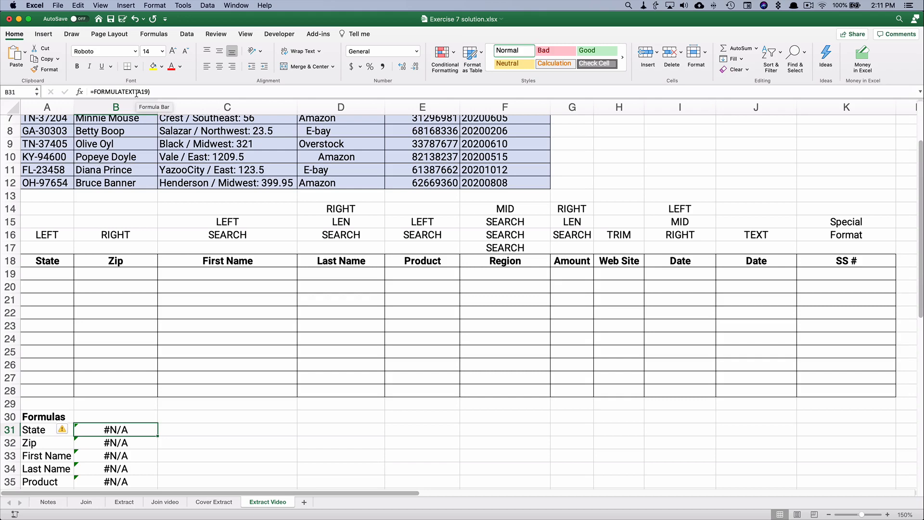
{"action": "left_click", "coordinate": [39, 273]}
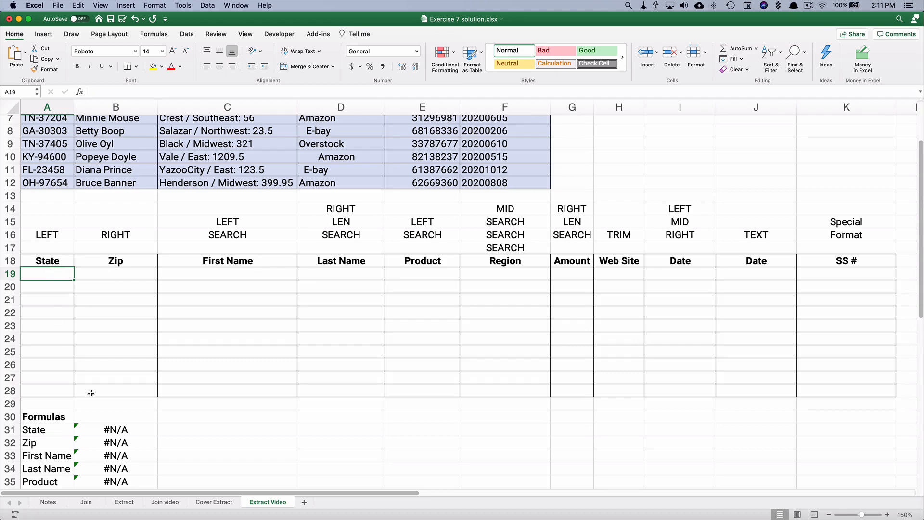
{"action": "left_click", "coordinate": [120, 428]}
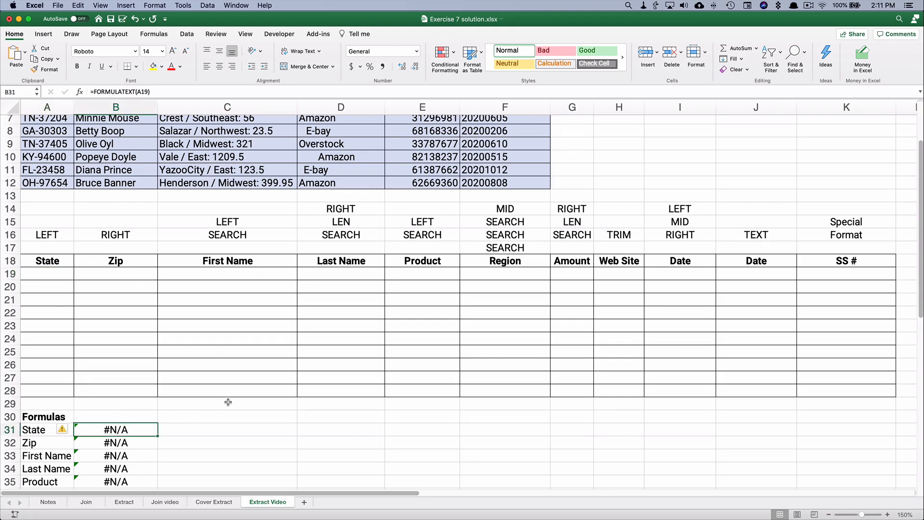
{"action": "left_click", "coordinate": [36, 276]}
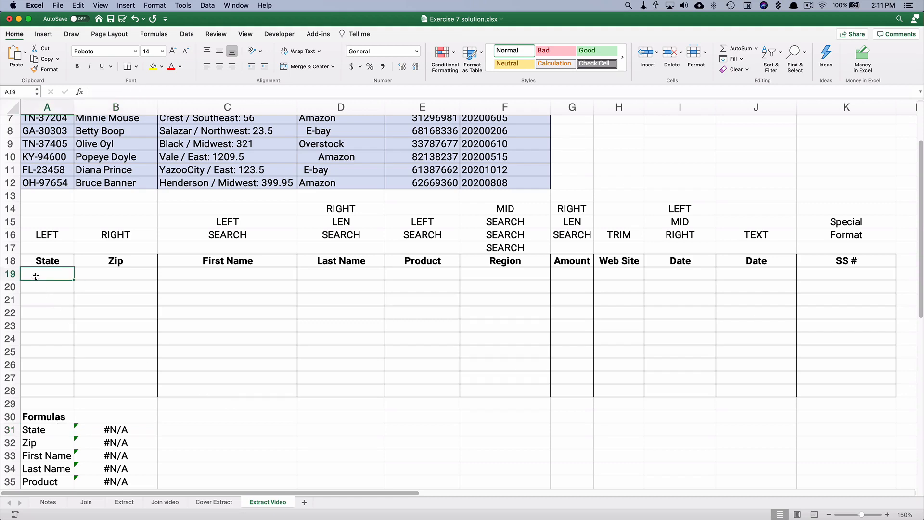
{"action": "scroll", "coordinate": [57, 286], "scroll_direction": "up", "scroll_amount": 5}
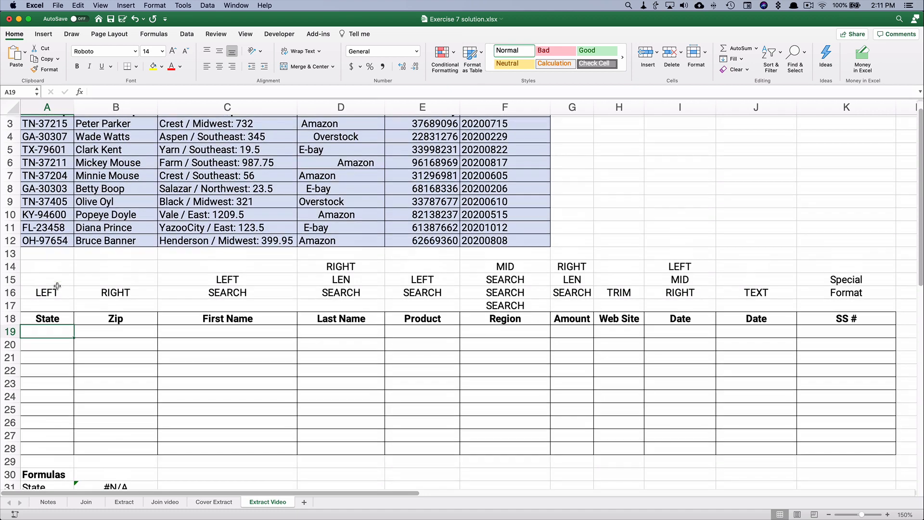
{"action": "left_click_drag", "start_coordinate": [35, 314], "coordinate": [846, 318]}
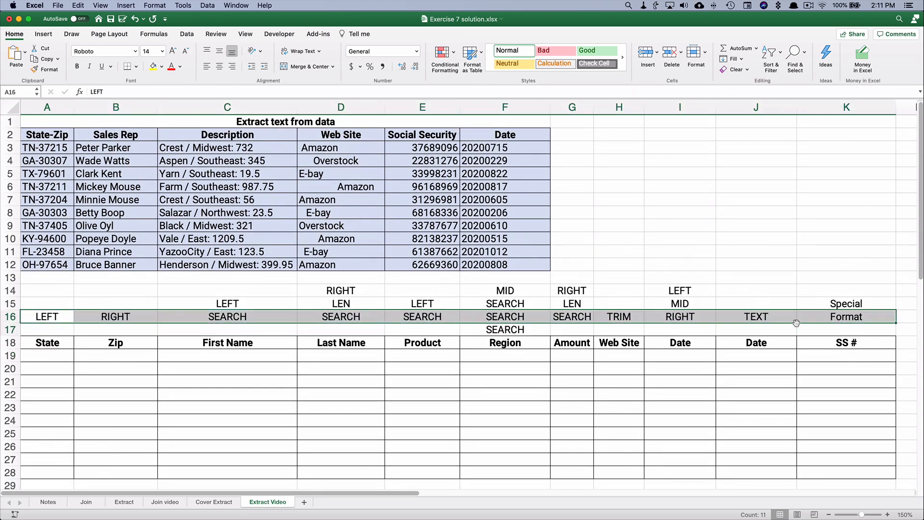
{"action": "left_click", "coordinate": [47, 317]}
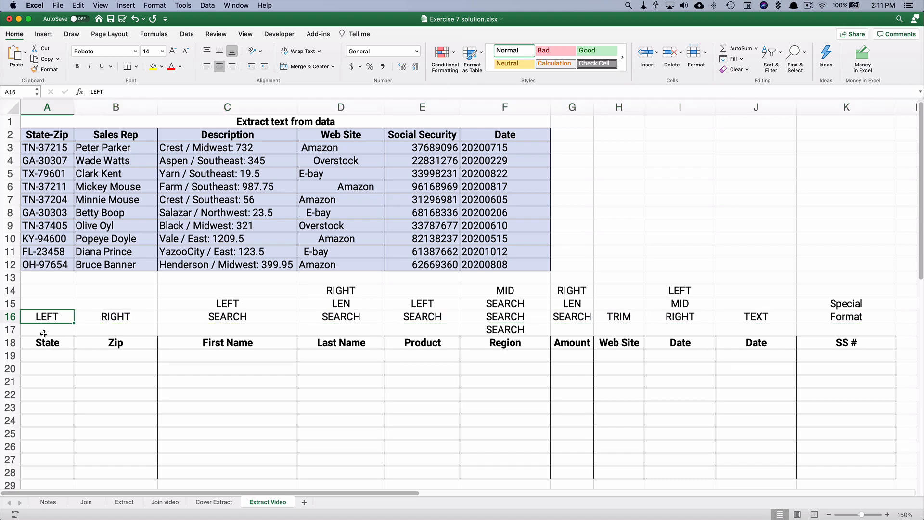
Step: Build a LEFT function in A19 that extracts 2 characters from A3 for the State column
{"action": "left_click", "coordinate": [44, 357]}
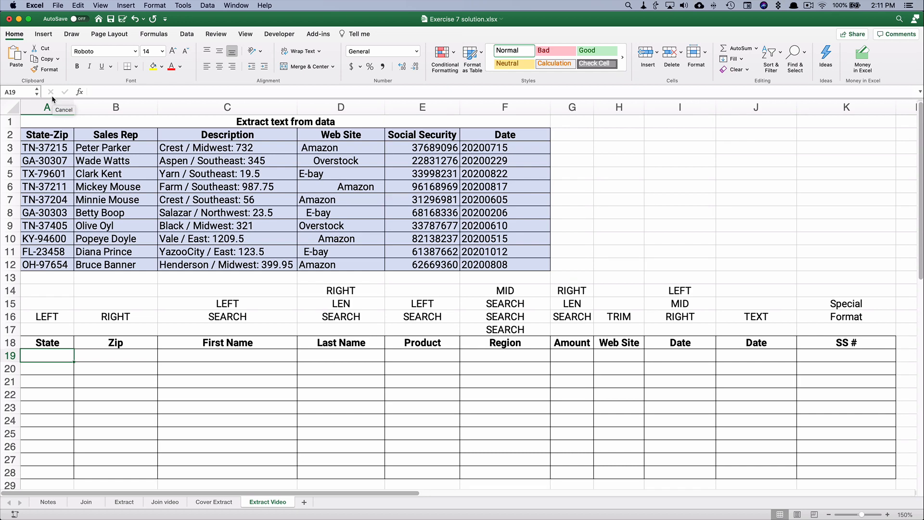
{"action": "left_click", "coordinate": [79, 92]}
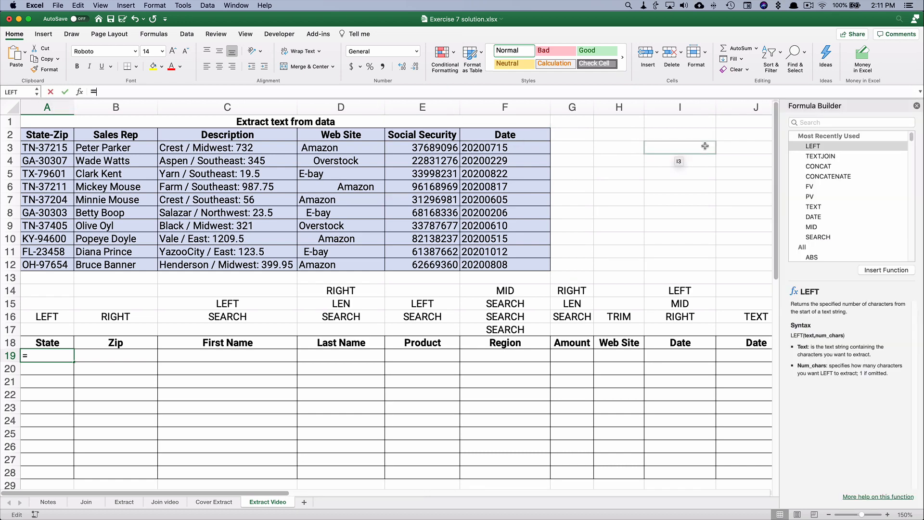
{"action": "double_click", "coordinate": [818, 153]}
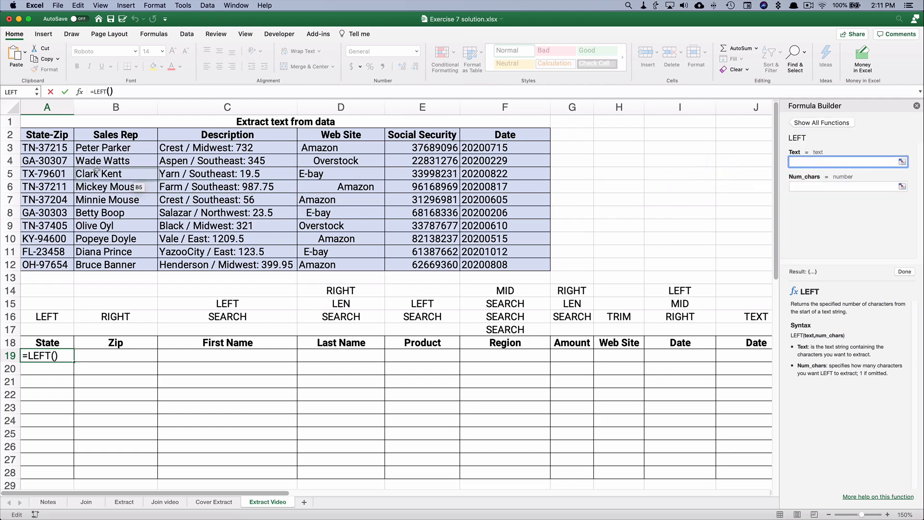
{"action": "left_click", "coordinate": [47, 147]}
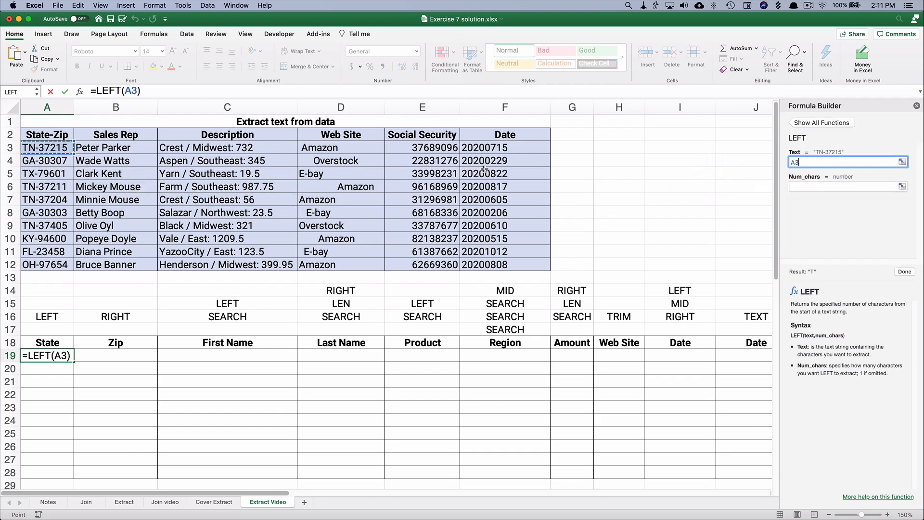
{"action": "left_click", "coordinate": [802, 188]}
{"action": "type", "text": "5"}
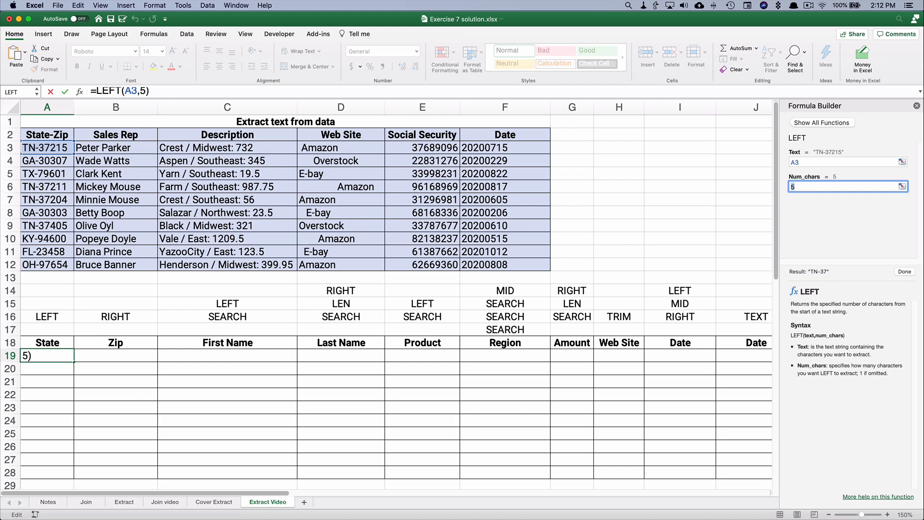
{"action": "type", "text": "2"}
{"action": "left_click", "coordinate": [904, 271]}
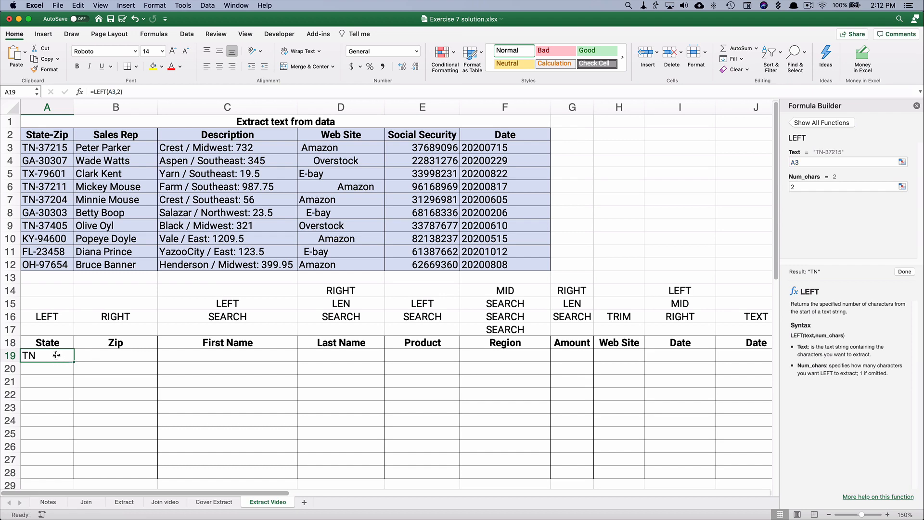
Step: Fill the State formula down through A28 and check its formula text in B31
{"action": "key", "text": "super+c"}
{"action": "left_click_drag", "start_coordinate": [74, 362], "coordinate": [80, 477]}
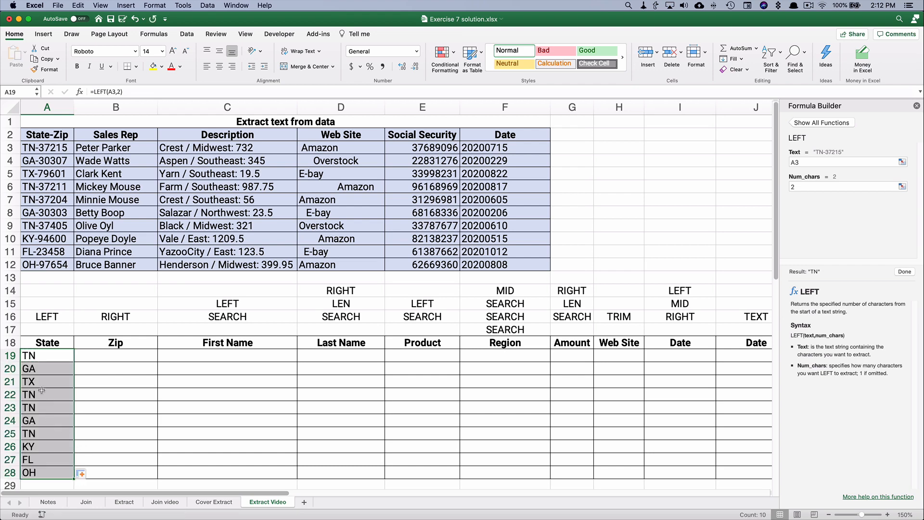
{"action": "scroll", "coordinate": [32, 381], "scroll_direction": "down", "scroll_amount": 1}
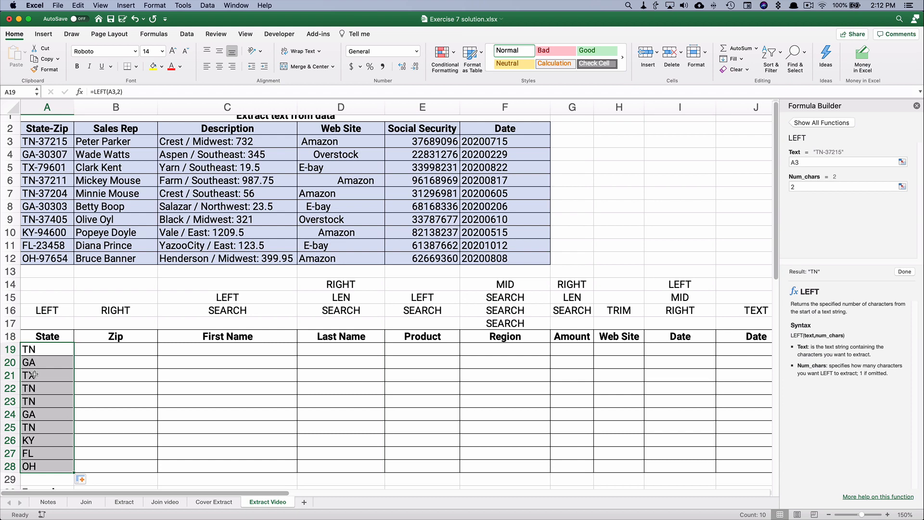
{"action": "scroll", "coordinate": [34, 375], "scroll_direction": "down", "scroll_amount": 3}
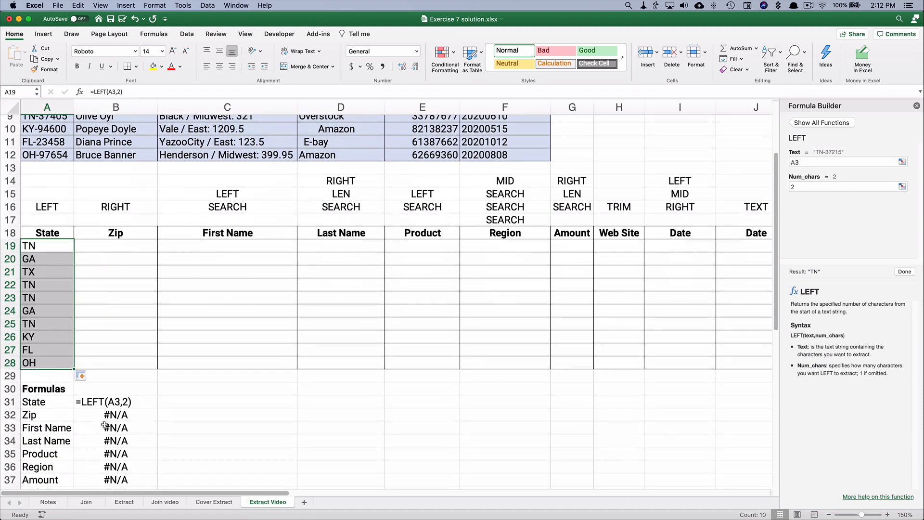
{"action": "left_click", "coordinate": [99, 403]}
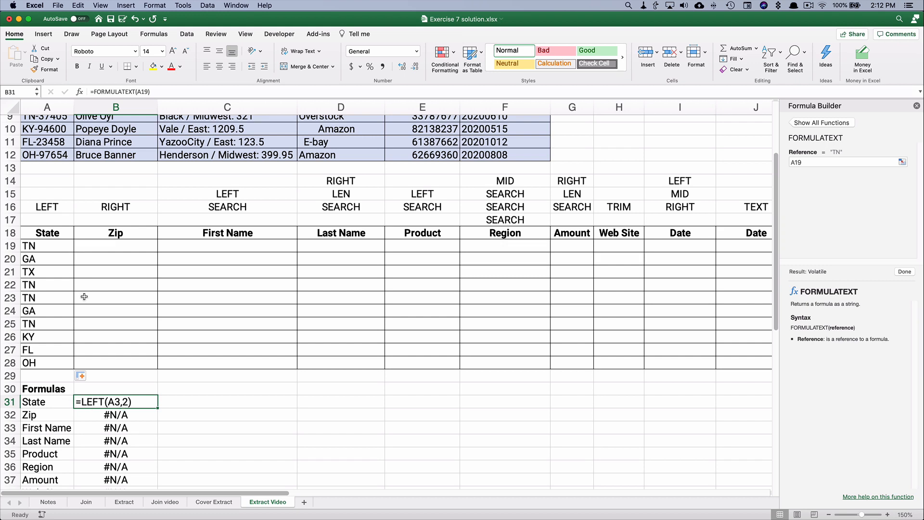
Step: Build a RIGHT function in B19 that extracts 5 characters from A3, and fill it down the Zip column through B28
{"action": "left_click", "coordinate": [105, 247]}
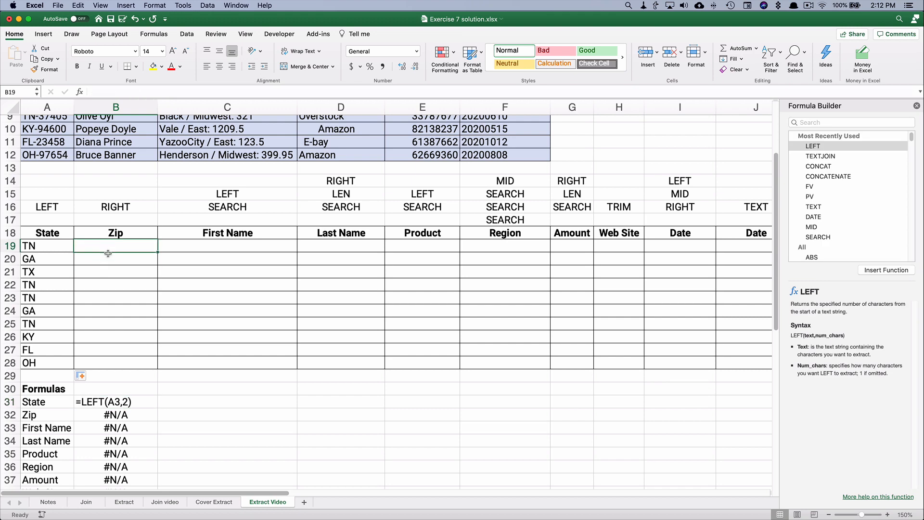
{"action": "scroll", "coordinate": [109, 246], "scroll_direction": "up", "scroll_amount": 4}
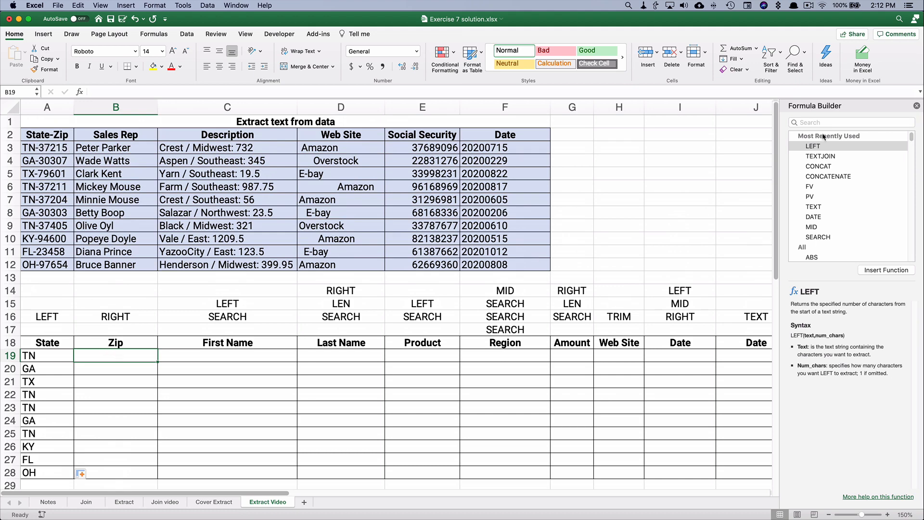
{"action": "left_click", "coordinate": [809, 122]}
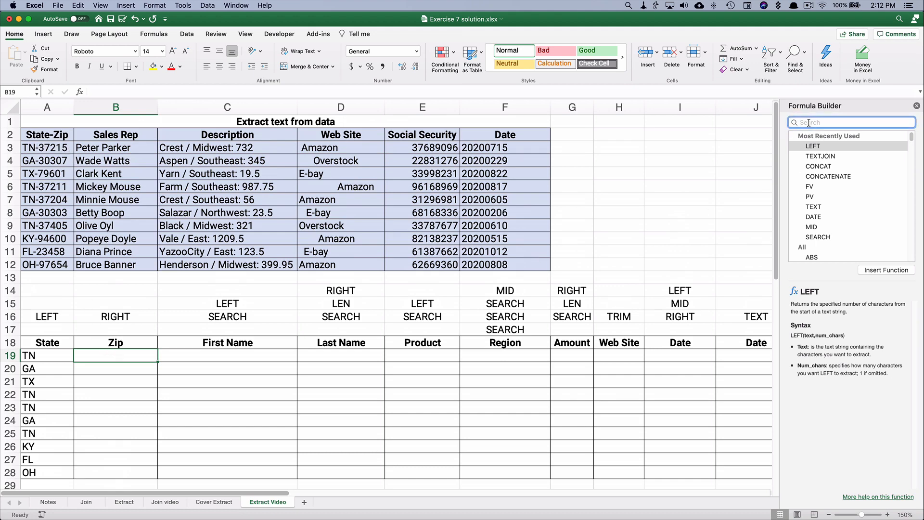
{"action": "type", "text": "right"}
{"action": "double_click", "coordinate": [818, 146]}
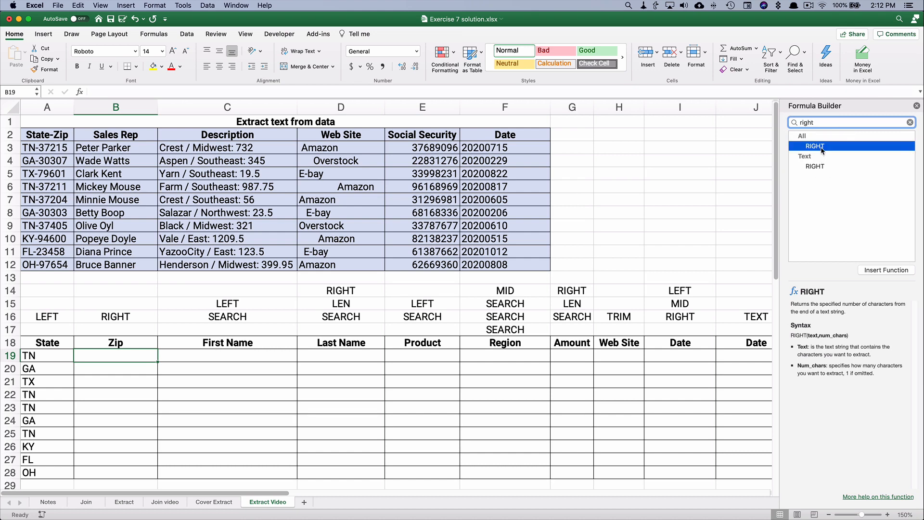
{"action": "left_click", "coordinate": [34, 148]}
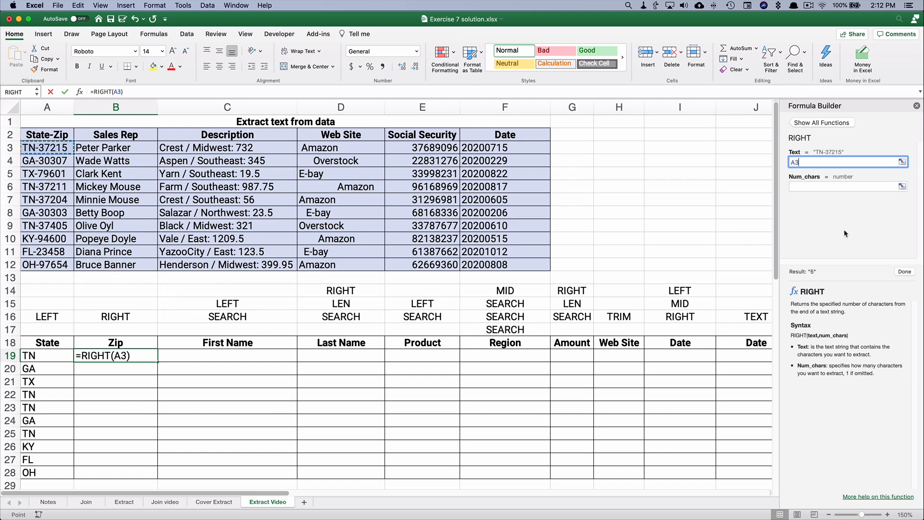
{"action": "left_click", "coordinate": [812, 187]}
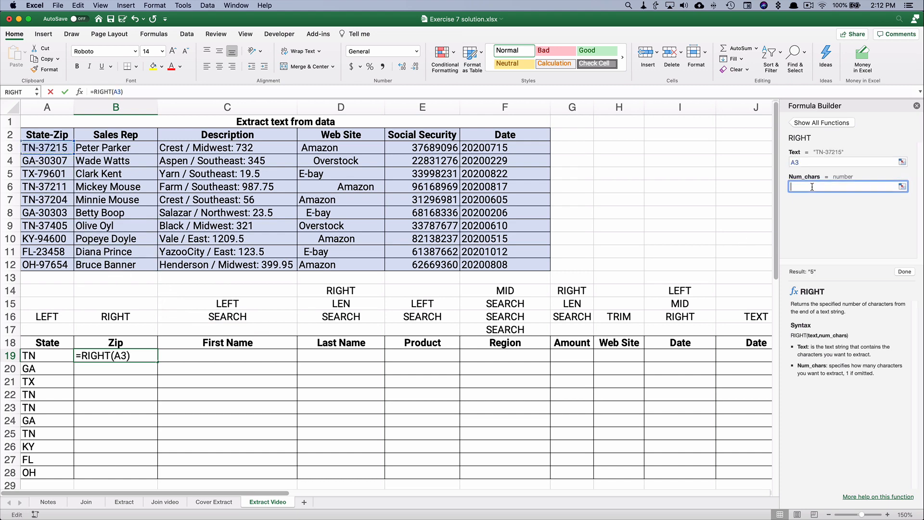
{"action": "type", "text": "4"}
{"action": "type", "text": "5"}
{"action": "left_click", "coordinate": [904, 272]}
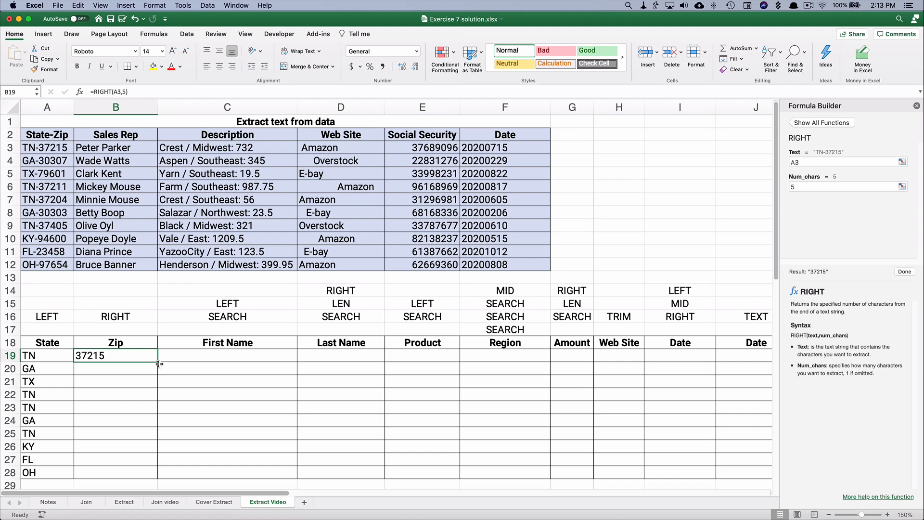
{"action": "left_click_drag", "start_coordinate": [158, 361], "coordinate": [161, 426]}
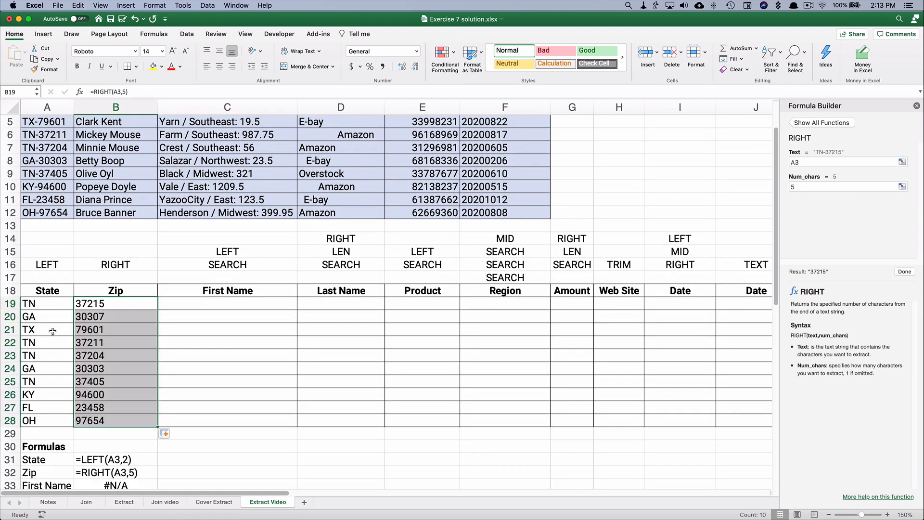
{"action": "scroll", "coordinate": [72, 346], "scroll_direction": "up", "scroll_amount": 4}
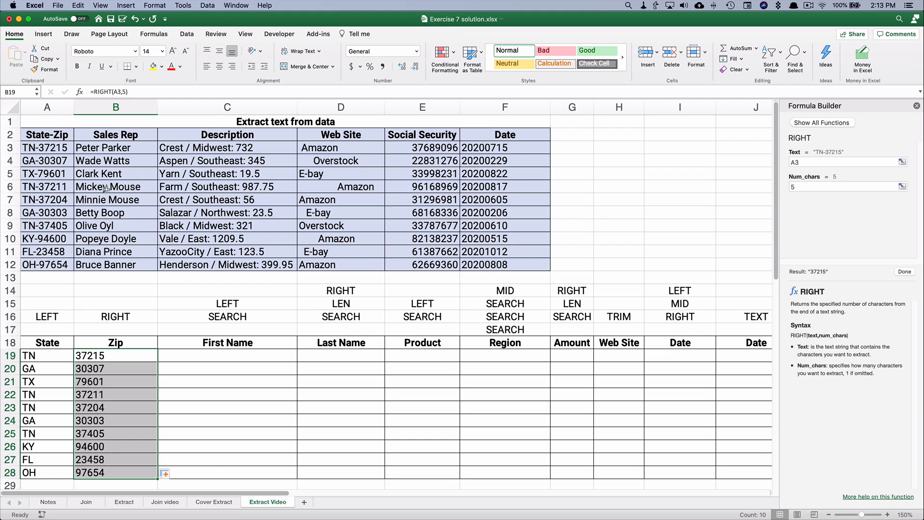
Step: Build a LEFT function in C19 that extracts 6 characters from B3, and fill it down the First Name column through C28
{"action": "left_click_drag", "start_coordinate": [89, 147], "coordinate": [111, 261]}
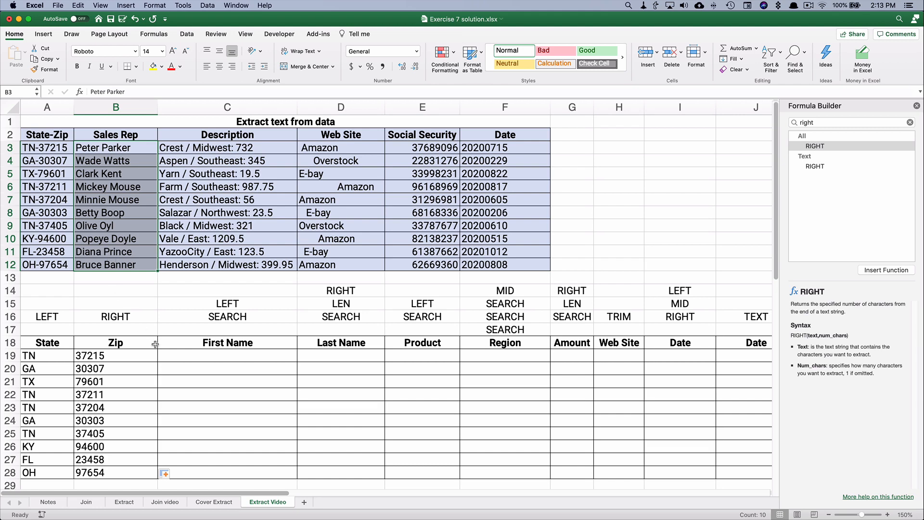
{"action": "left_click", "coordinate": [198, 357]}
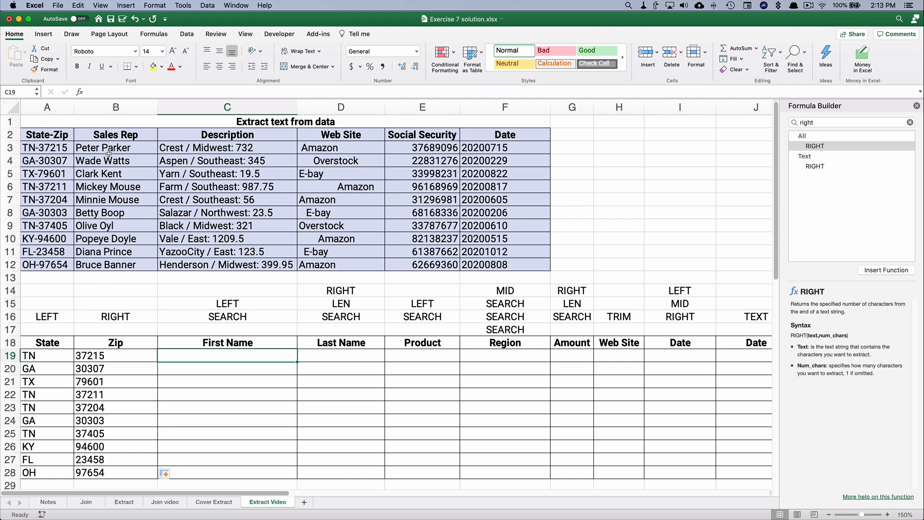
{"action": "left_click", "coordinate": [826, 124]}
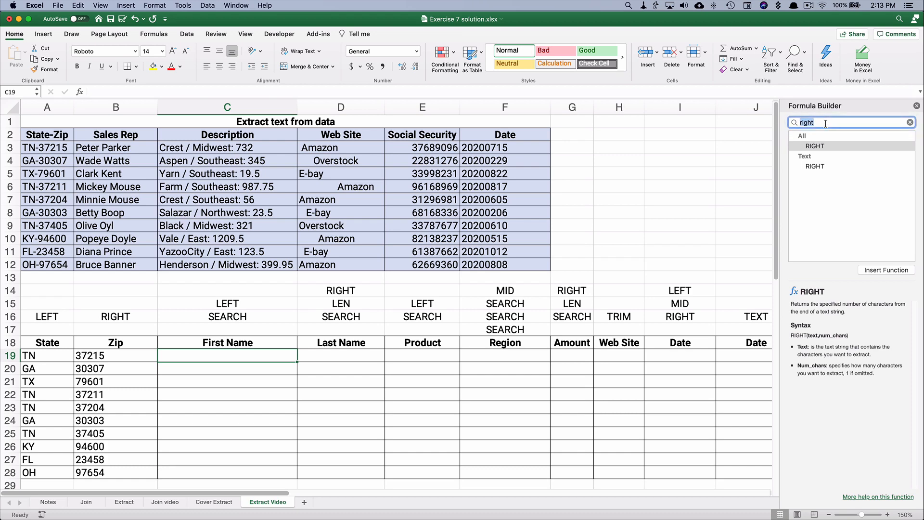
{"action": "type", "text": "left"}
{"action": "double_click", "coordinate": [830, 143]}
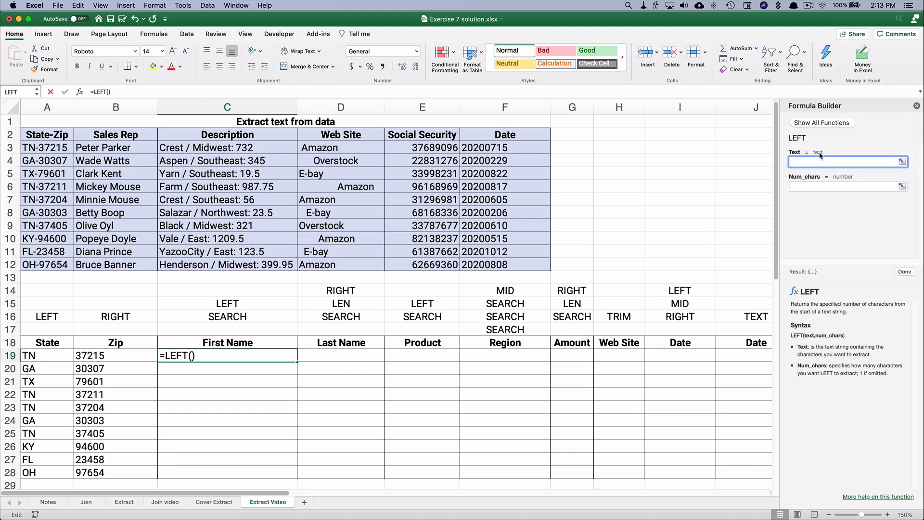
{"action": "left_click", "coordinate": [102, 148]}
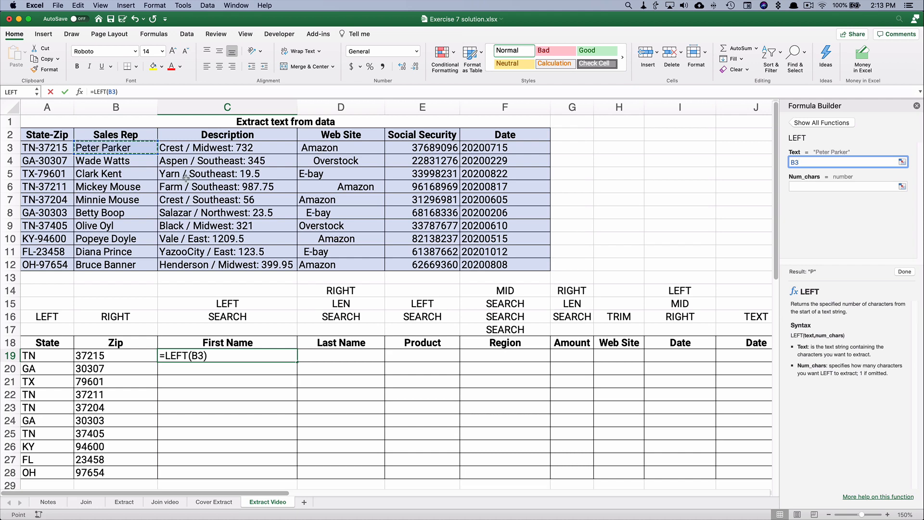
{"action": "left_click", "coordinate": [807, 186]}
{"action": "type", "text": "6"}
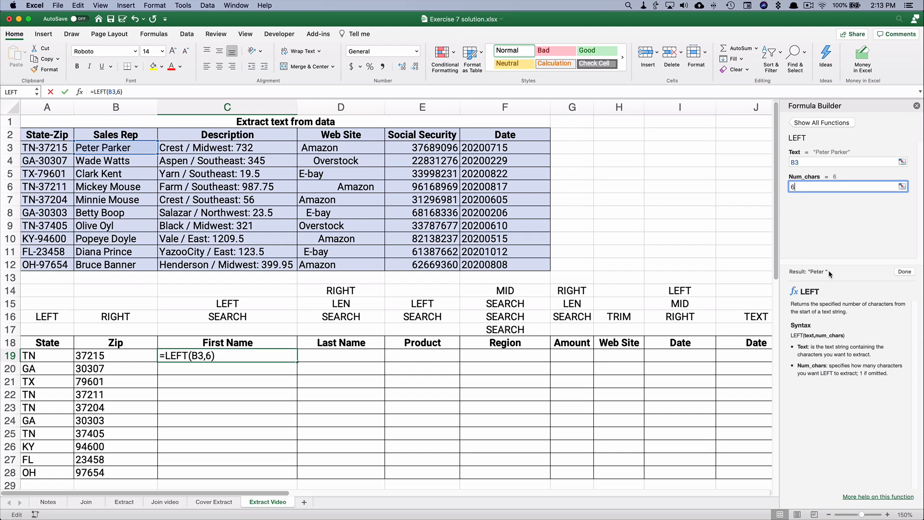
{"action": "left_click", "coordinate": [904, 272]}
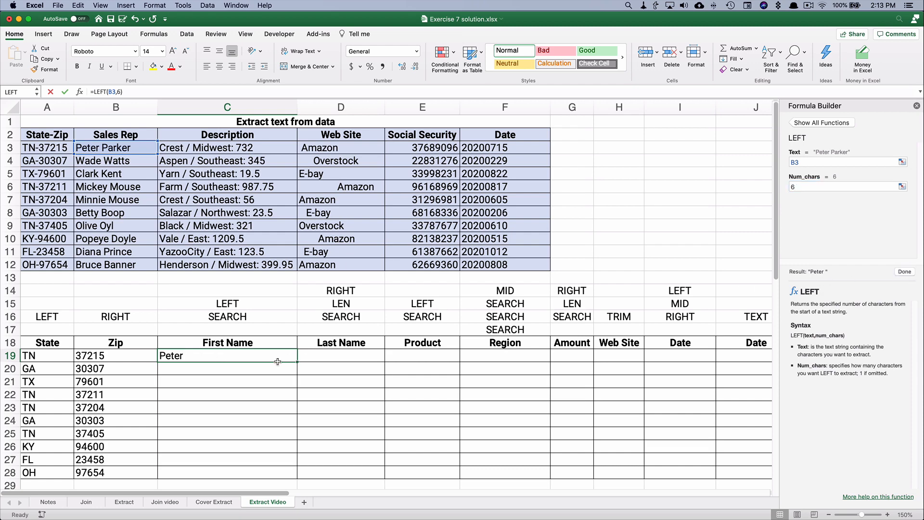
{"action": "left_click_drag", "start_coordinate": [295, 362], "coordinate": [295, 477]}
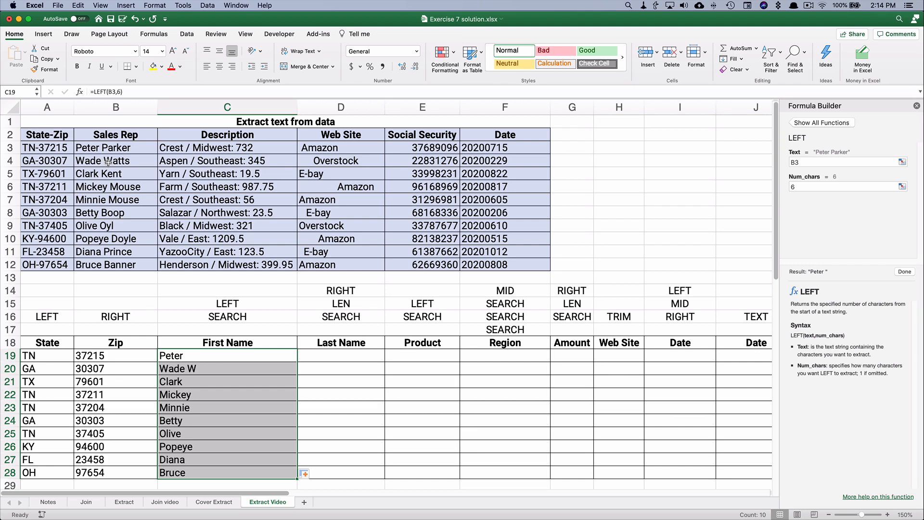
Step: Set the number of characters in C19's LEFT function to 4, and refill the First Name column through C28
{"action": "left_click", "coordinate": [170, 354]}
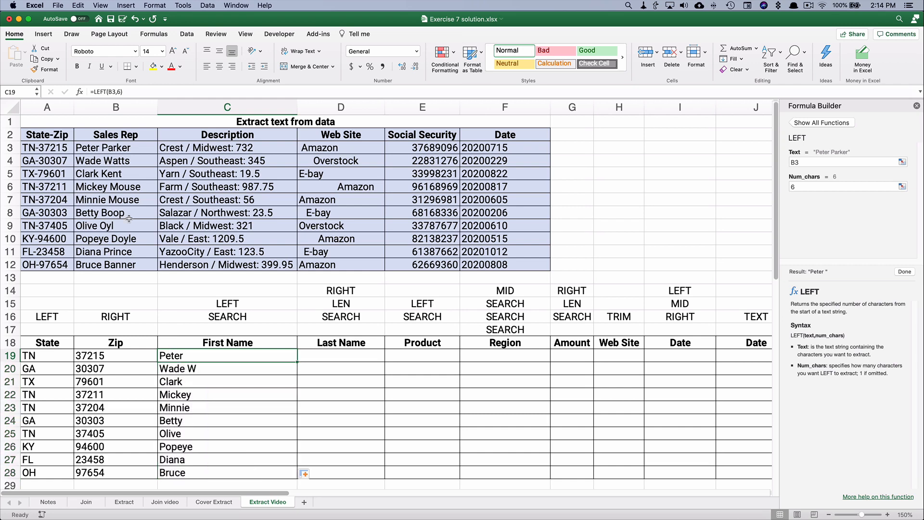
{"action": "left_click", "coordinate": [807, 186]}
{"action": "key", "text": "BackSpace"}
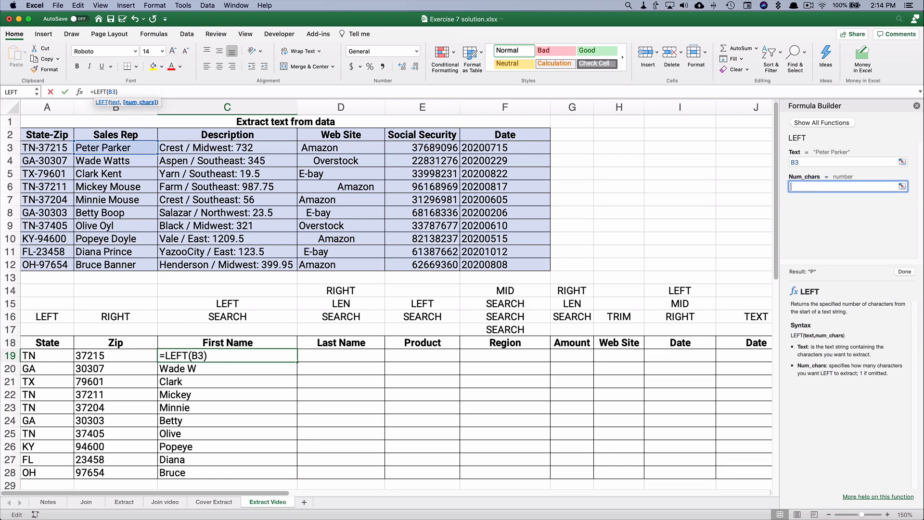
{"action": "type", "text": "4"}
{"action": "key", "text": "Return"}
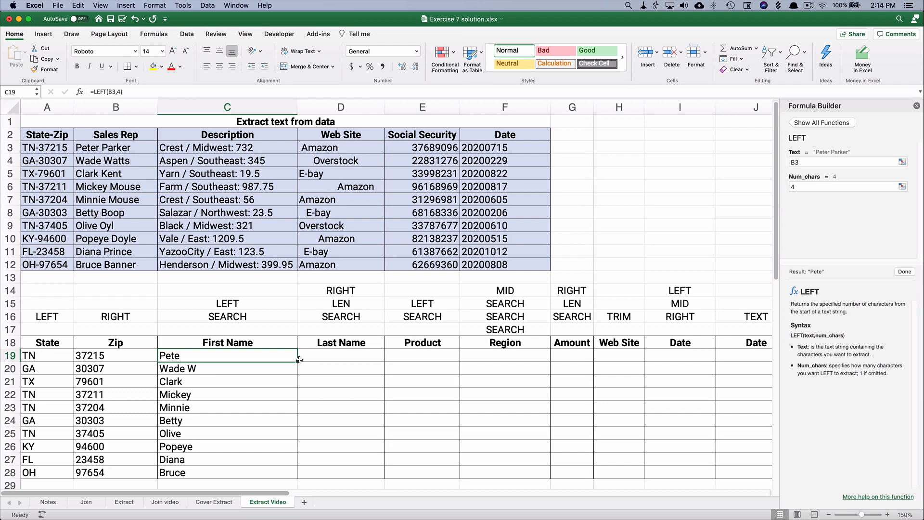
{"action": "left_click_drag", "start_coordinate": [297, 361], "coordinate": [297, 475]}
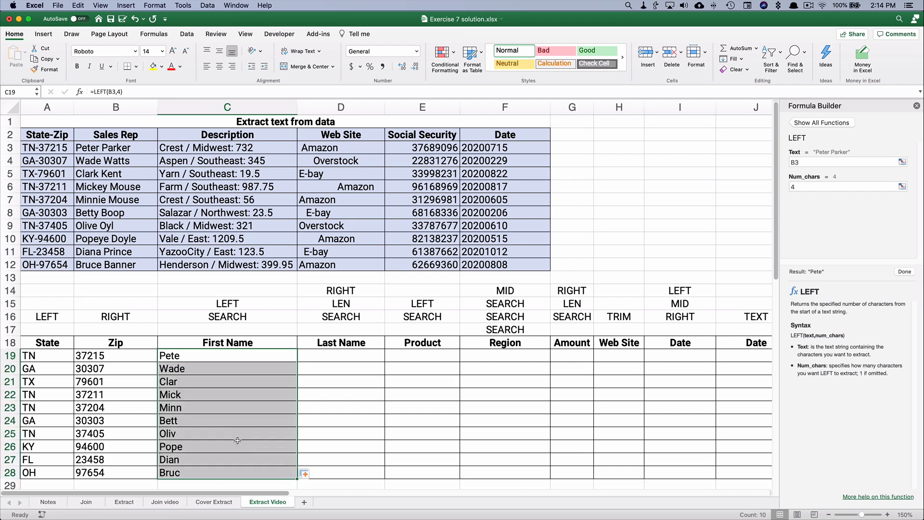
Step: Start a trial SEARCH formula in C14 with a space (" ") as the text to find
{"action": "left_click", "coordinate": [195, 359]}
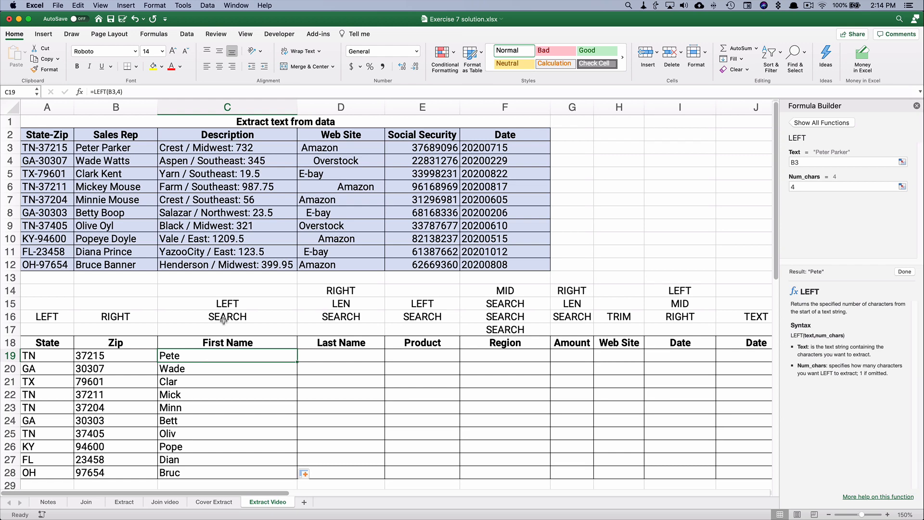
{"action": "left_click", "coordinate": [209, 287]}
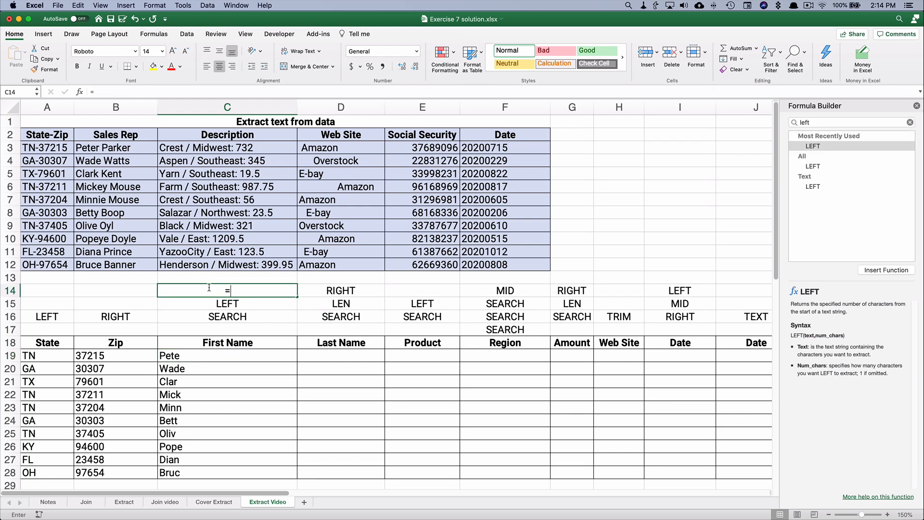
{"action": "type", "text": "=search"}
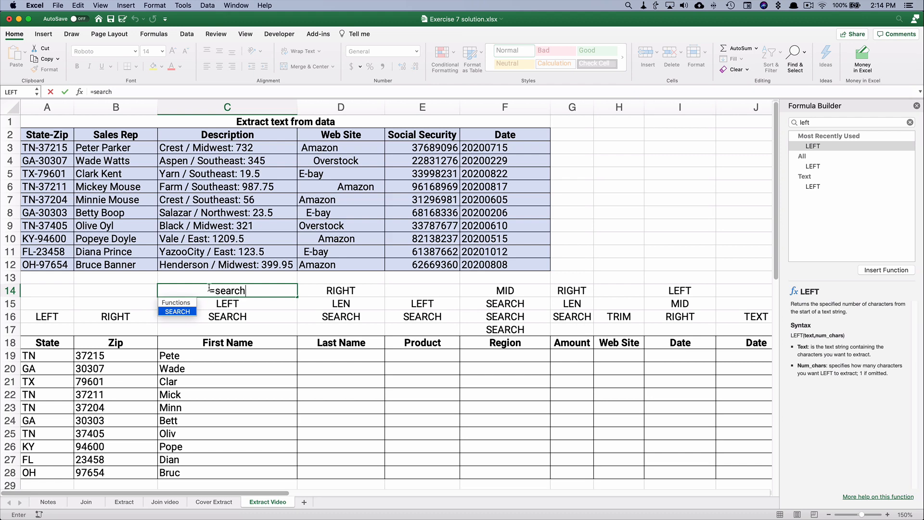
{"action": "type", "text": "("}
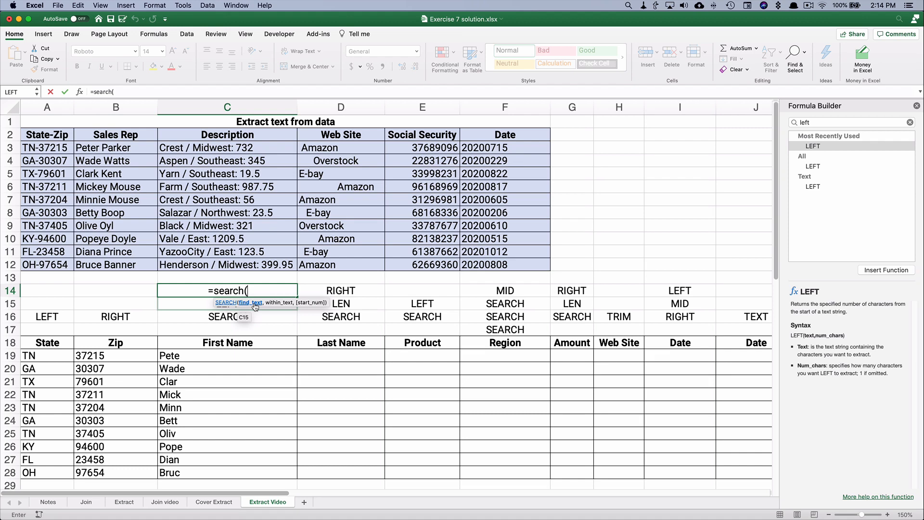
{"action": "type", "text": "\" \""}
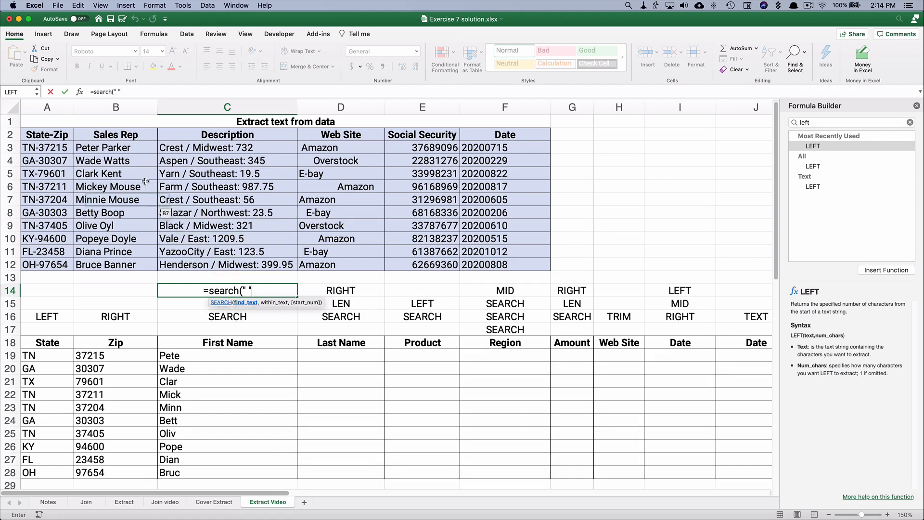
{"action": "key", "text": "Return"}
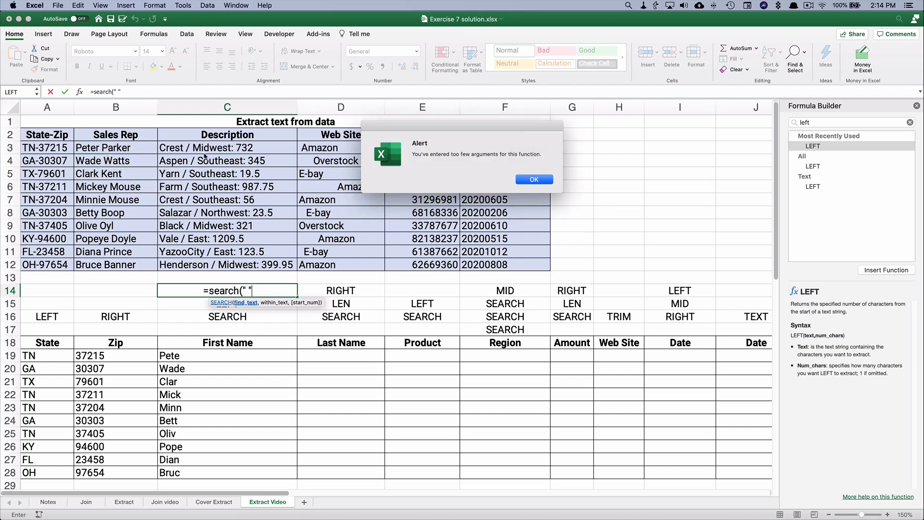
{"action": "left_click", "coordinate": [534, 180]}
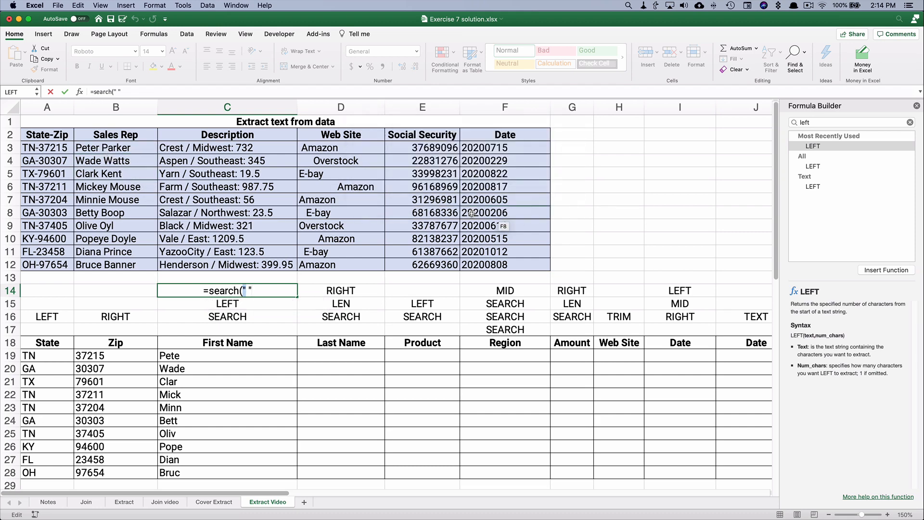
Step: Complete the C14 SEARCH formula with B3 as the text and 1 as the start number, check its result, and undo the entry
{"action": "key", "text": "Right"}
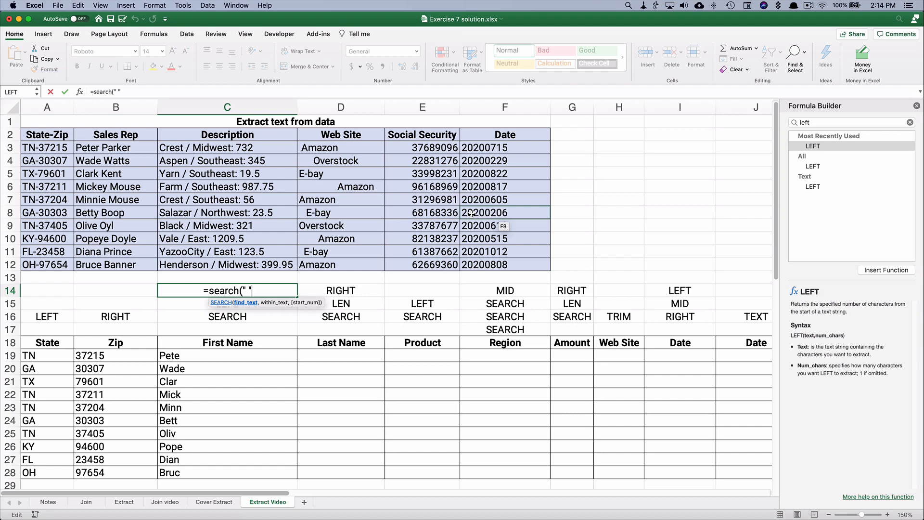
{"action": "type", "text": ","}
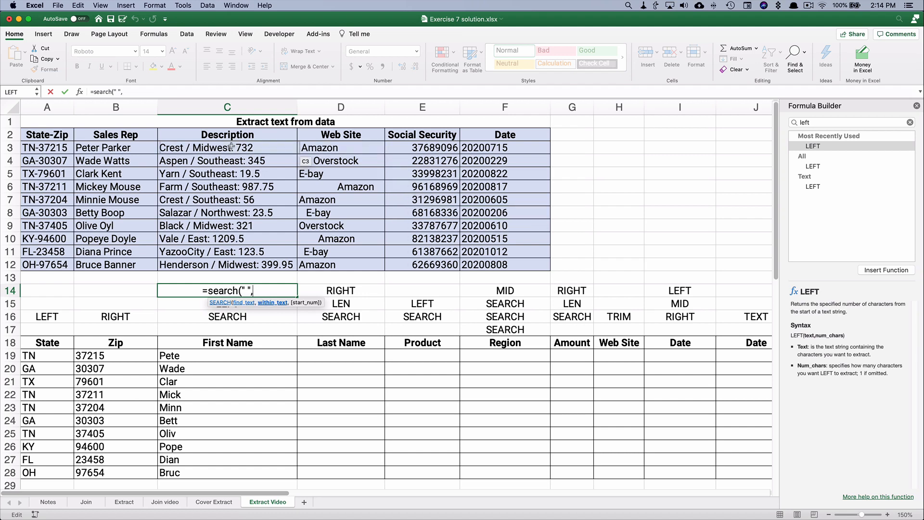
{"action": "left_click", "coordinate": [143, 144]}
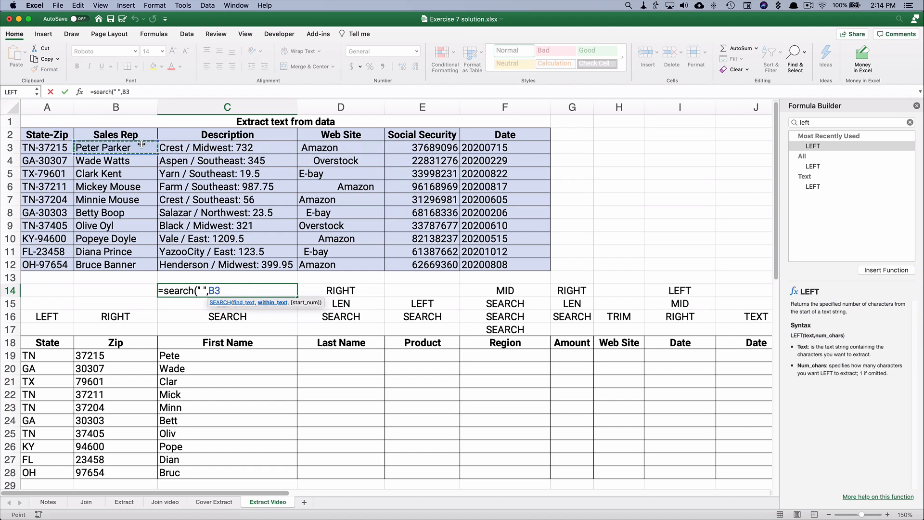
{"action": "type", "text": ",1"}
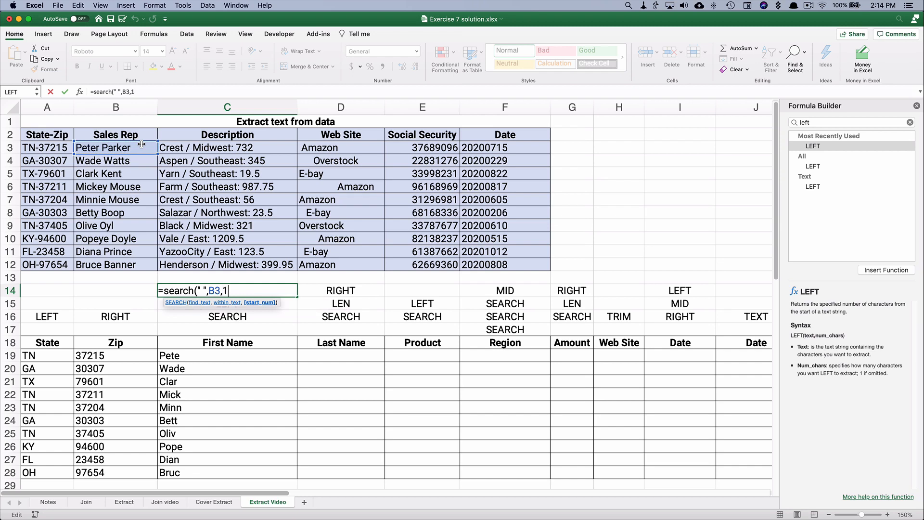
{"action": "type", "text": ")"}
{"action": "key", "text": "shift+Return"}
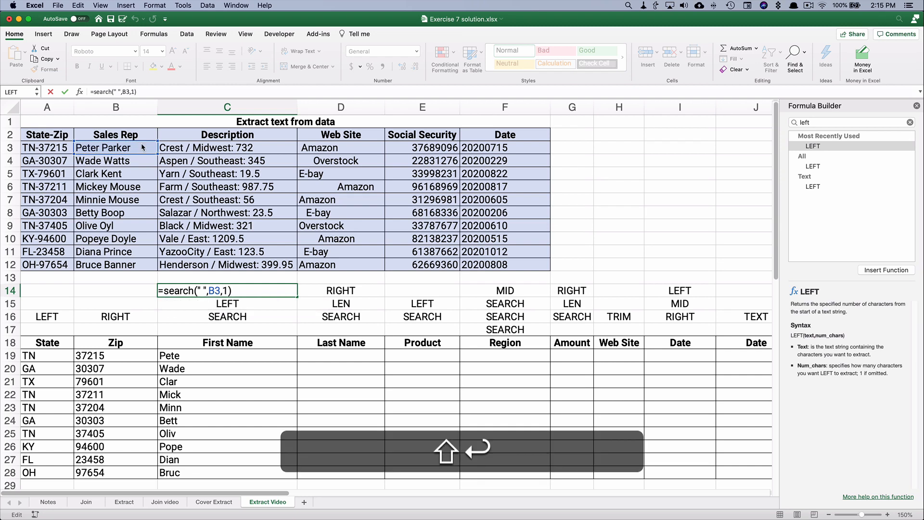
{"action": "left_click", "coordinate": [240, 287]}
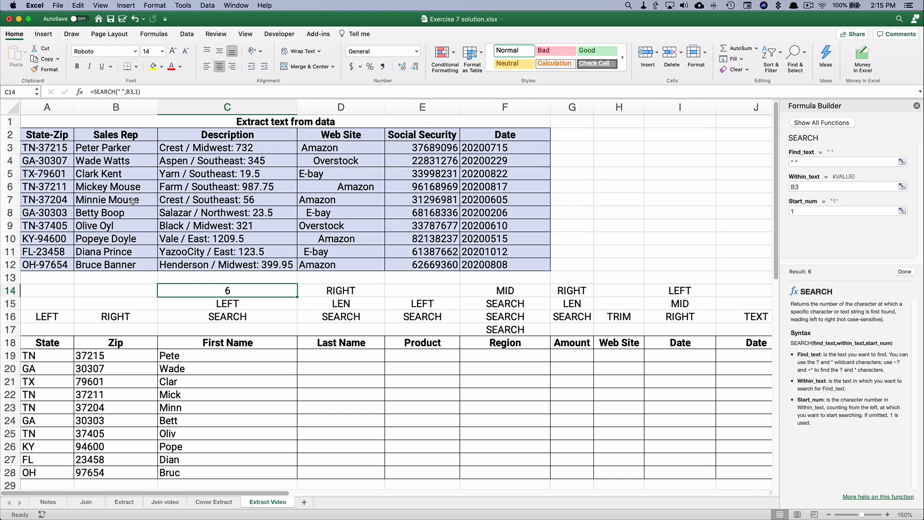
{"action": "key", "text": "super+z"}
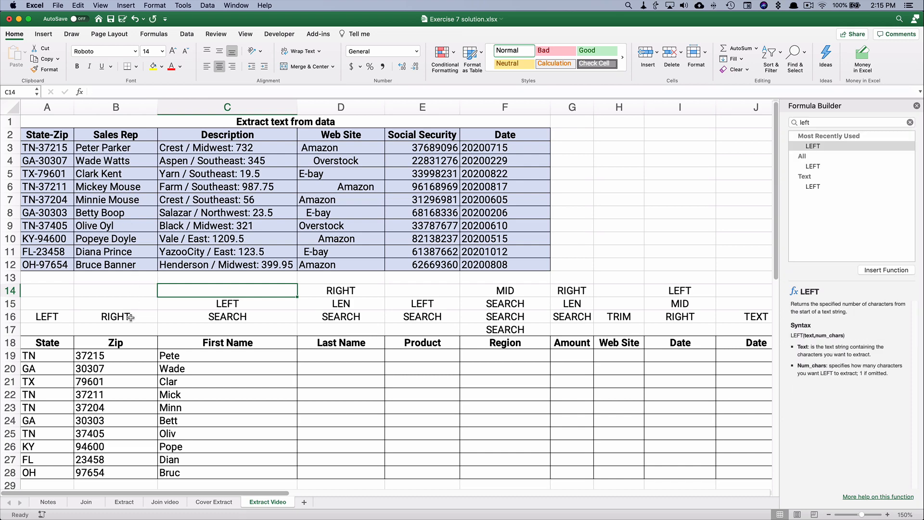
Step: Replace the character count in C19's LEFT formula with an empty nested SEARCH function
{"action": "left_click", "coordinate": [182, 357]}
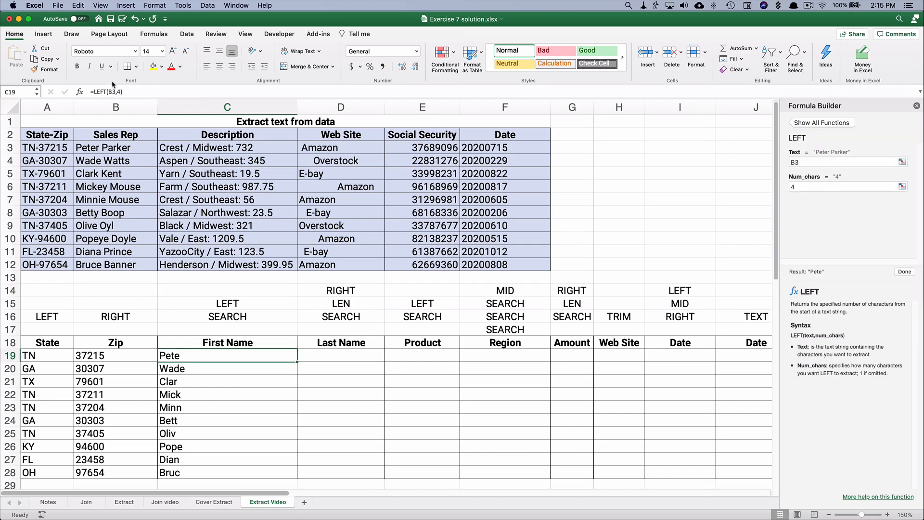
{"action": "left_click", "coordinate": [128, 92]}
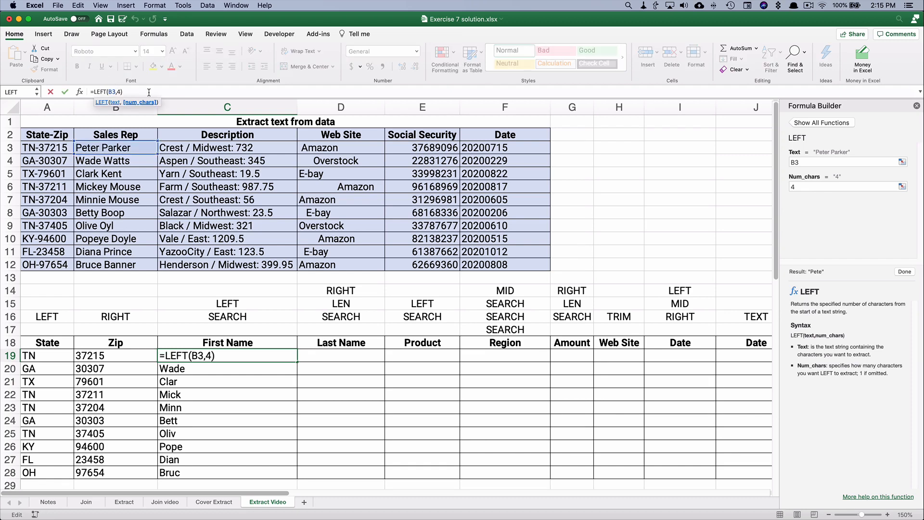
{"action": "key", "text": "BackSpace"}
{"action": "type", "text": "search"}
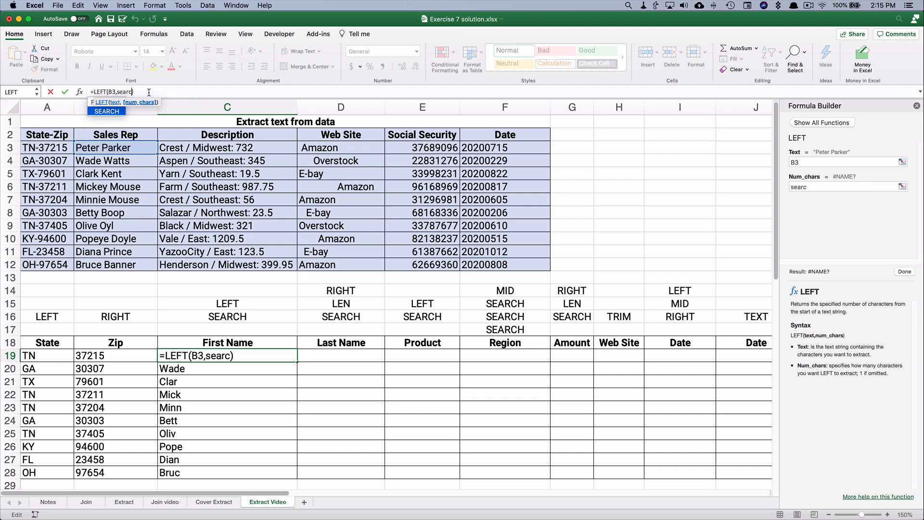
{"action": "type", "text": "("}
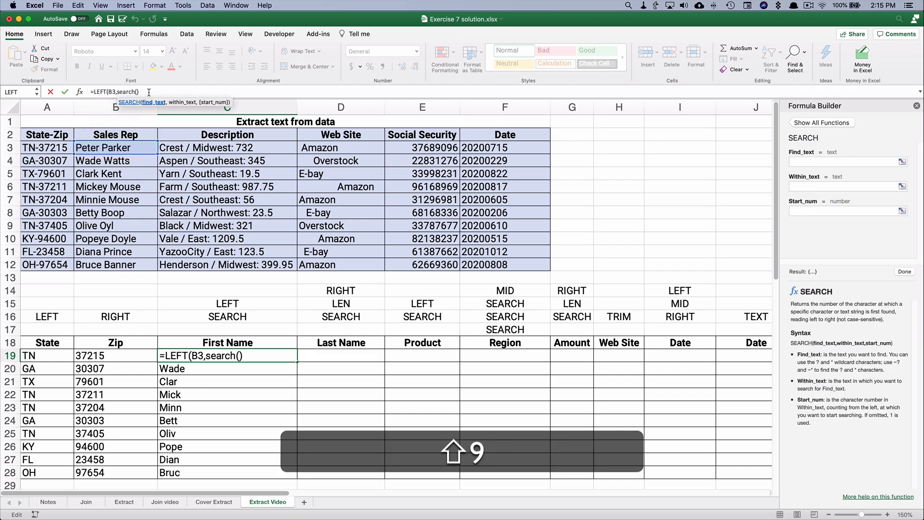
{"action": "type", "text": ")"}
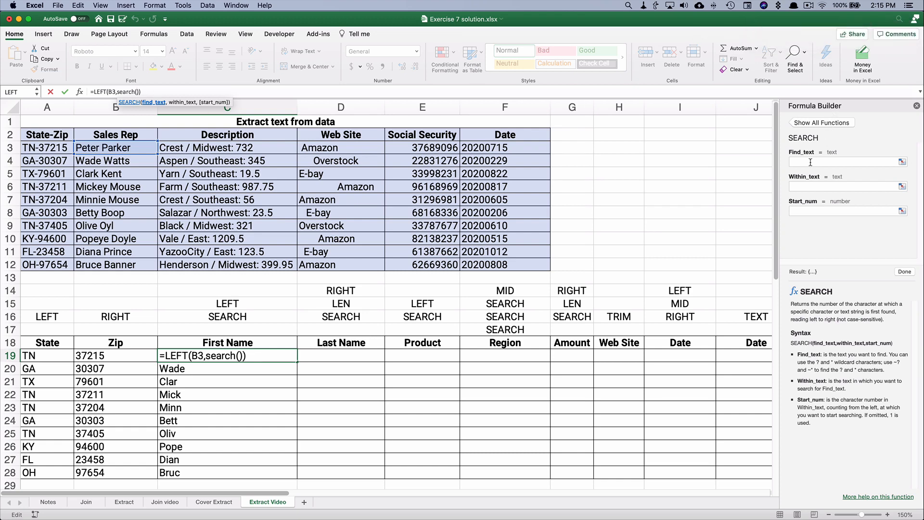
Step: Complete C19's nested SEARCH with a space (" ") as the text to find, B3 as the text and 1 as the start number
{"action": "left_click", "coordinate": [791, 163]}
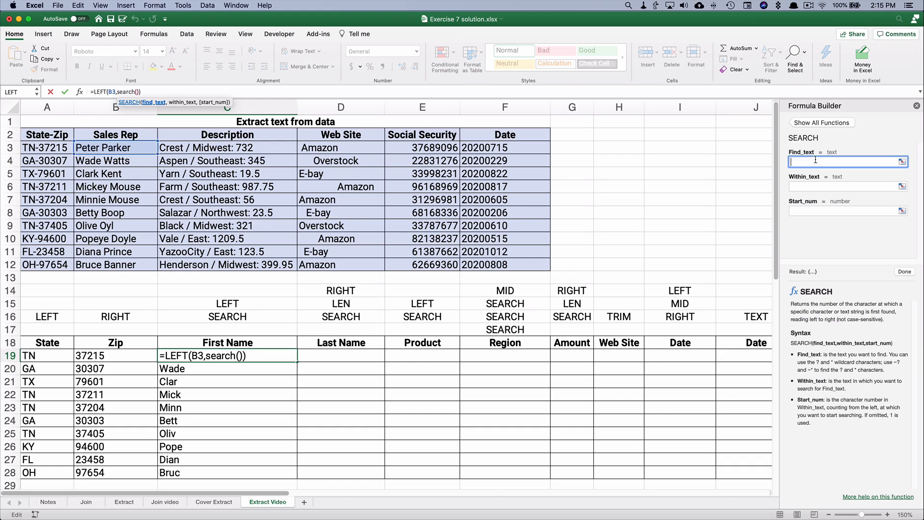
{"action": "type", "text": "\" \""}
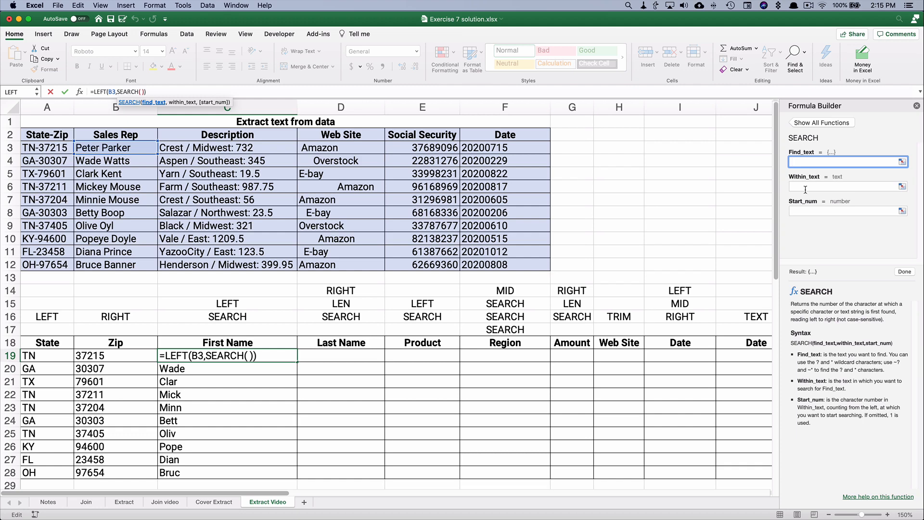
{"action": "left_click", "coordinate": [806, 188]}
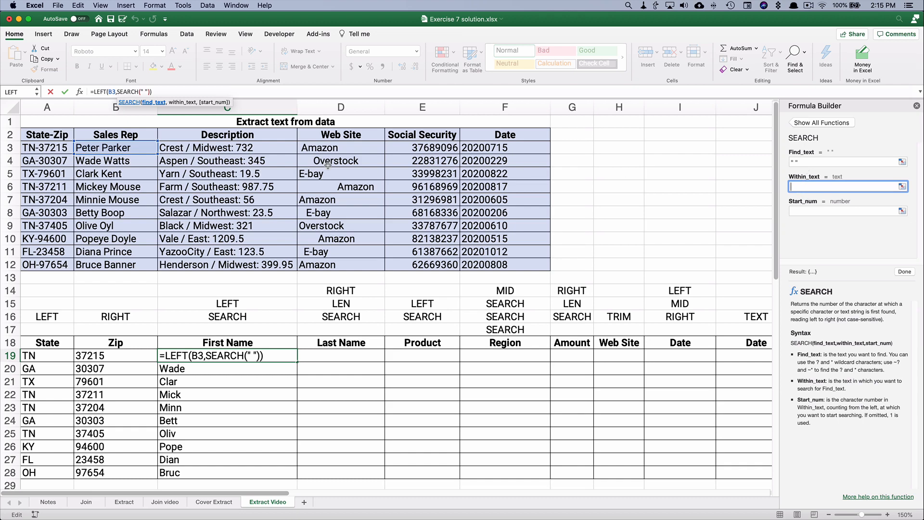
{"action": "left_click", "coordinate": [118, 147]}
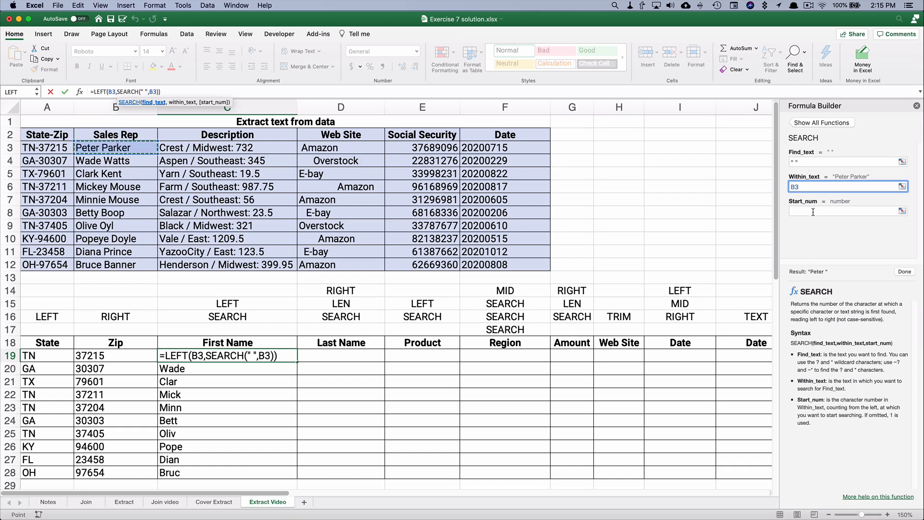
{"action": "left_click", "coordinate": [797, 212]}
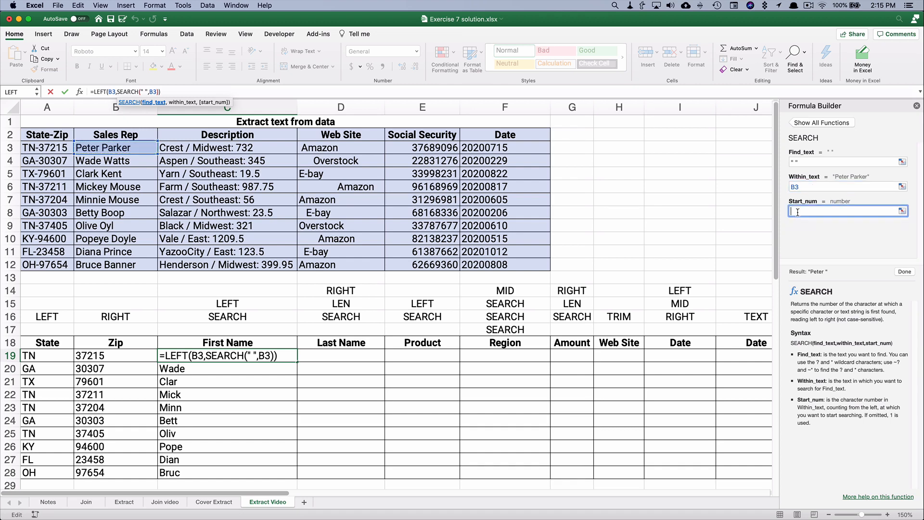
{"action": "type", "text": "1"}
{"action": "left_click", "coordinate": [905, 272]}
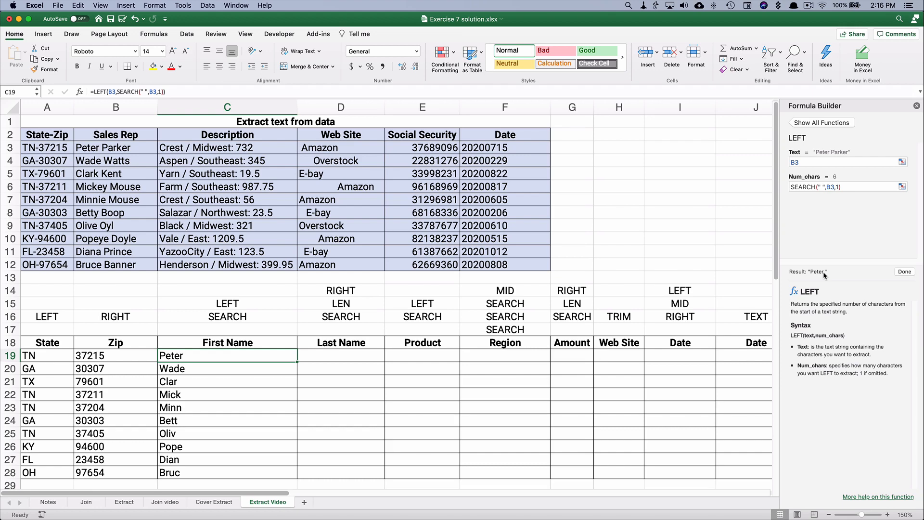
Step: Subtract 1 from the SEARCH result in C19's LEFT character count, and refill the First Name column through C28
{"action": "left_click", "coordinate": [858, 187]}
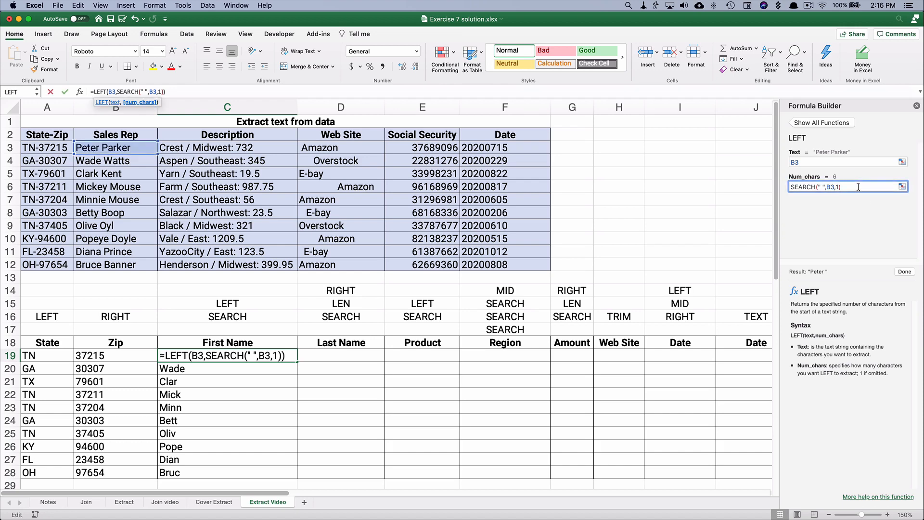
{"action": "type", "text": "-1"}
{"action": "key", "text": "Return"}
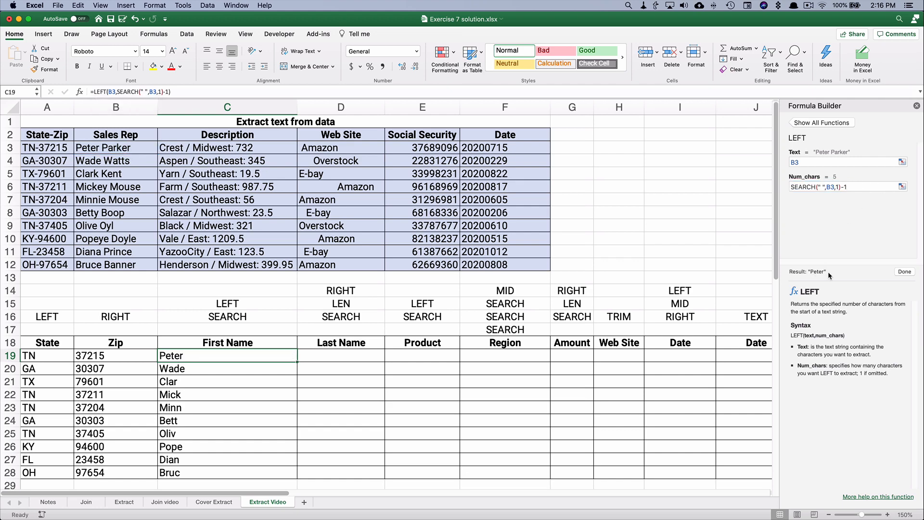
{"action": "scroll", "coordinate": [223, 361], "scroll_direction": "down", "scroll_amount": 2}
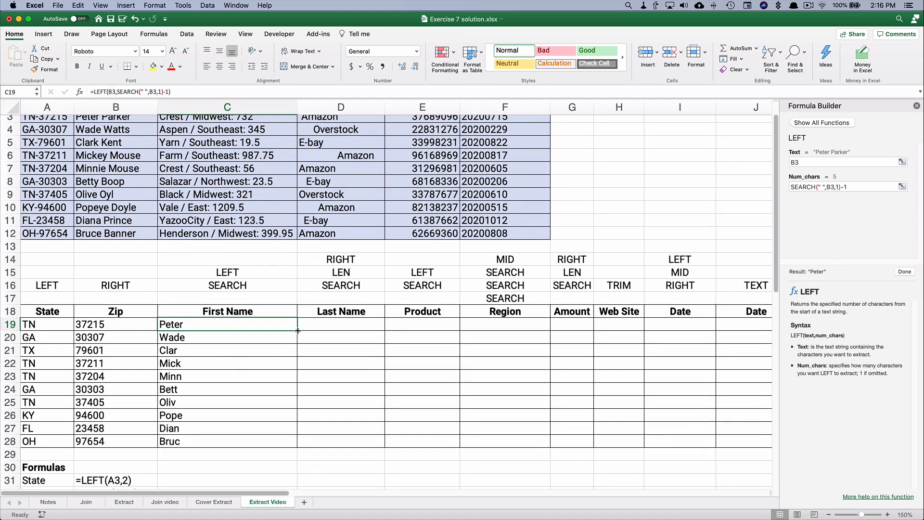
{"action": "left_click_drag", "start_coordinate": [298, 330], "coordinate": [302, 444]}
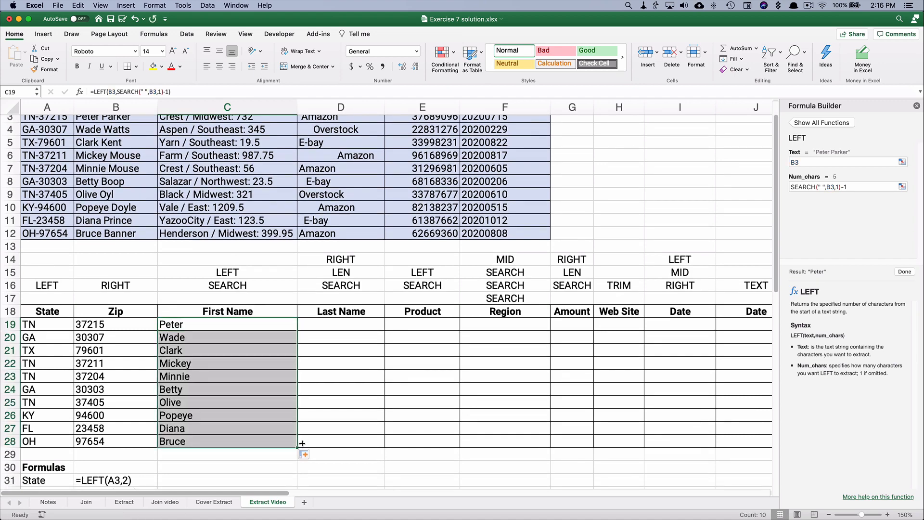
Step: Examine the LEFT arguments for several First Name cells, and check the First Name formula text in B33
{"action": "left_click", "coordinate": [169, 337]}
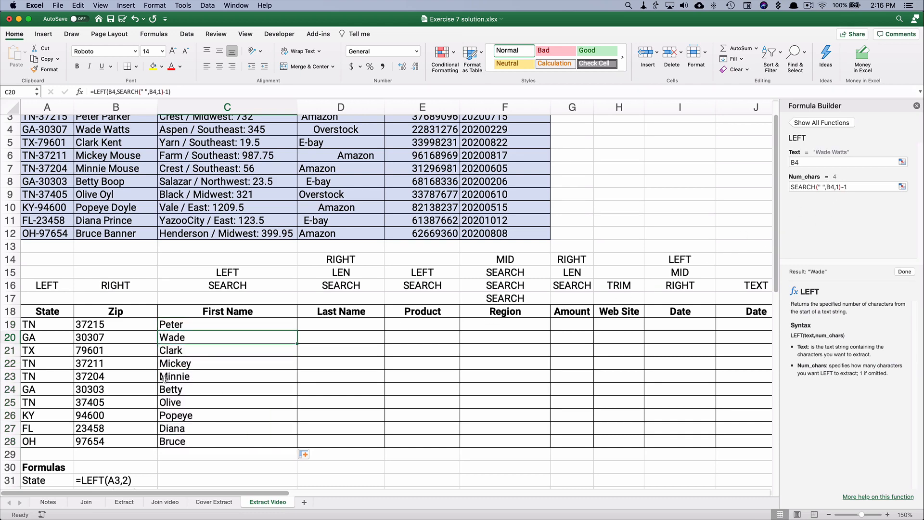
{"action": "left_click", "coordinate": [172, 350]}
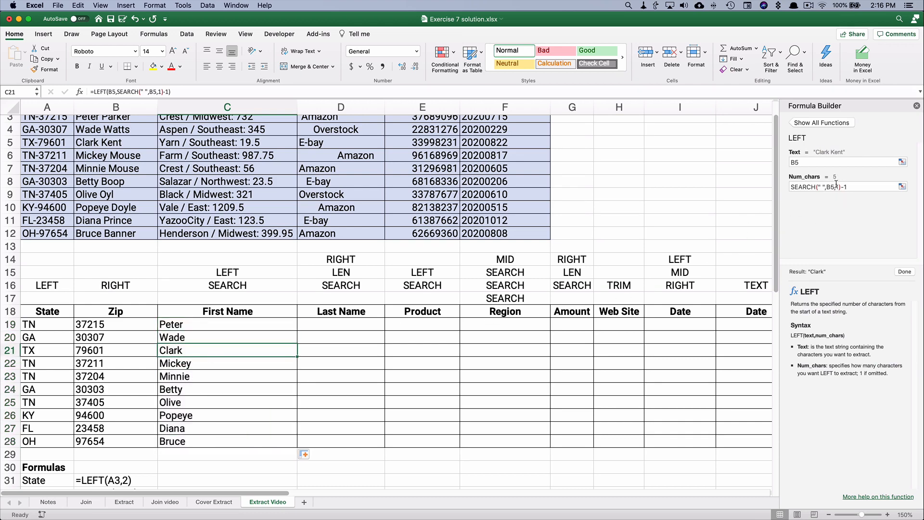
{"action": "left_click", "coordinate": [192, 363]}
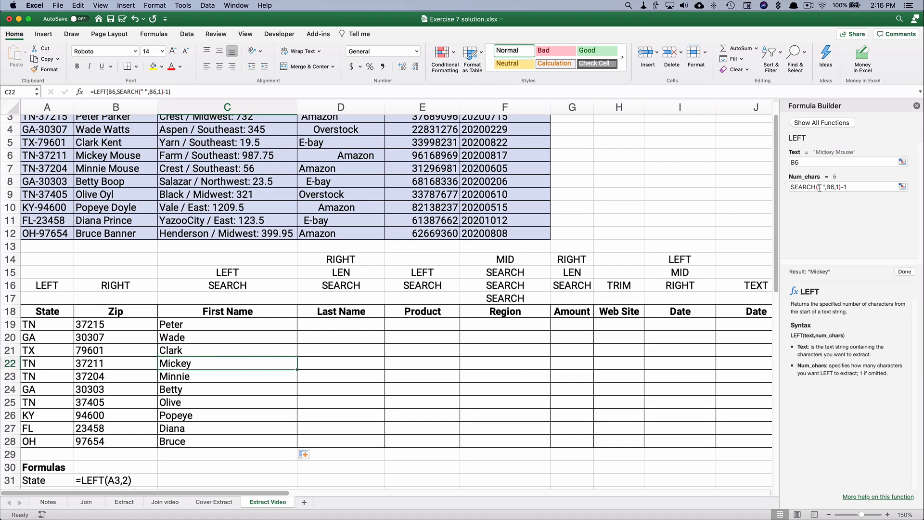
{"action": "left_click", "coordinate": [181, 432]}
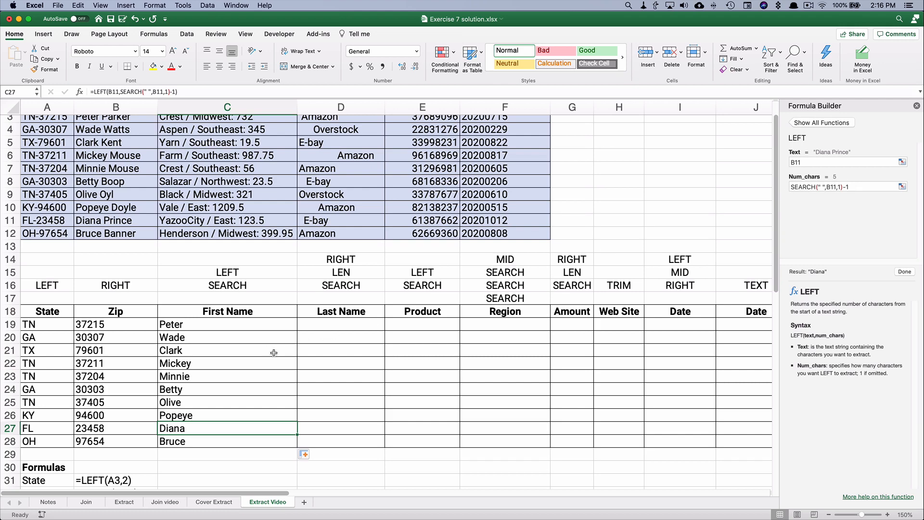
{"action": "left_click", "coordinate": [193, 326]}
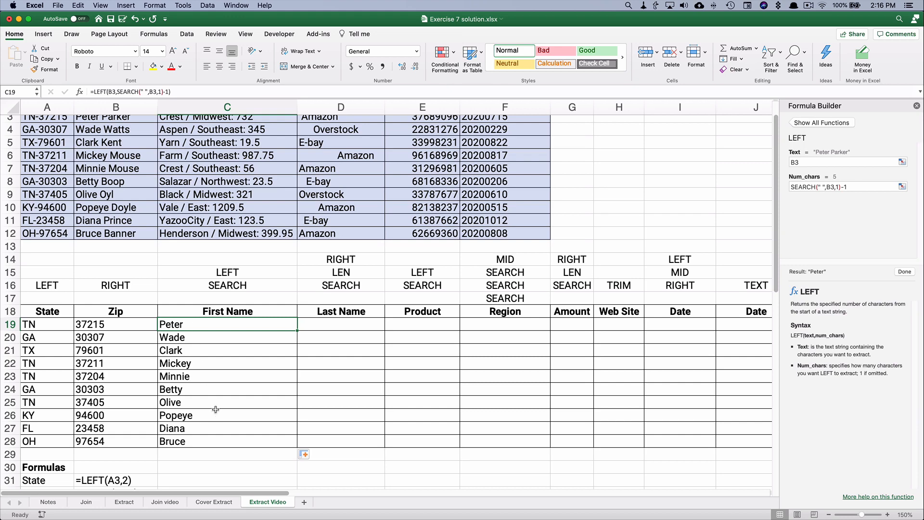
{"action": "scroll", "coordinate": [231, 429], "scroll_direction": "down", "scroll_amount": 5}
{"action": "left_click", "coordinate": [99, 443]}
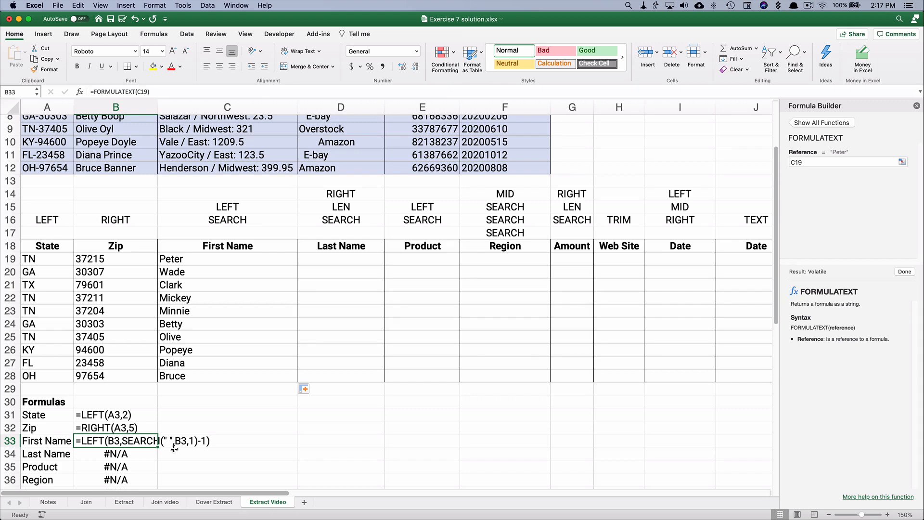
Step: Find the RIGHT function and insert it in D19, the first cell of the Last Name column
{"action": "left_click", "coordinate": [341, 263]}
{"action": "scroll", "coordinate": [271, 269], "scroll_direction": "up", "scroll_amount": 5}
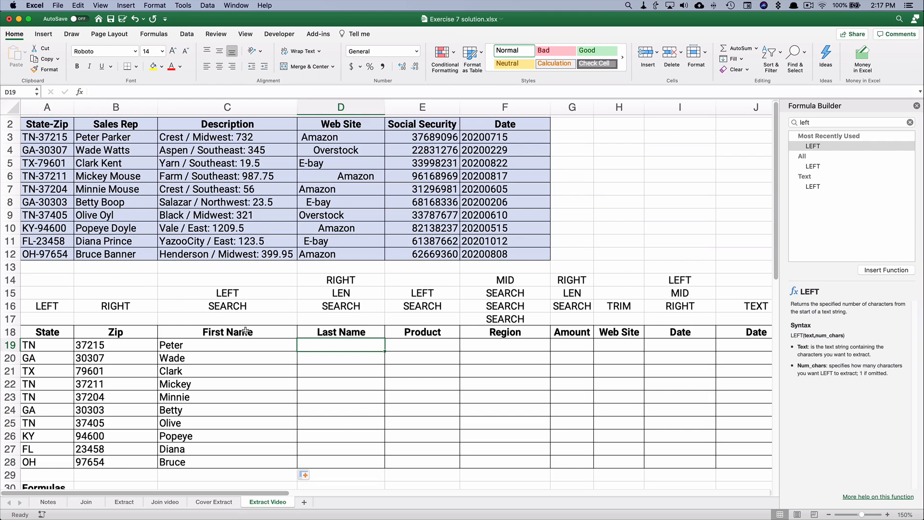
{"action": "scroll", "coordinate": [252, 329], "scroll_direction": "down", "scroll_amount": 5}
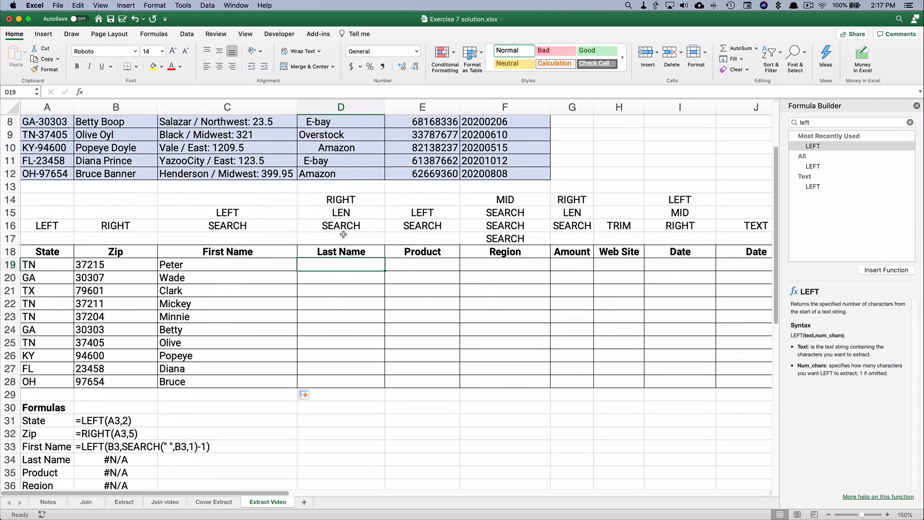
{"action": "scroll", "coordinate": [342, 234], "scroll_direction": "up", "scroll_amount": 1}
{"action": "scroll", "coordinate": [342, 234], "scroll_direction": "up", "scroll_amount": 6}
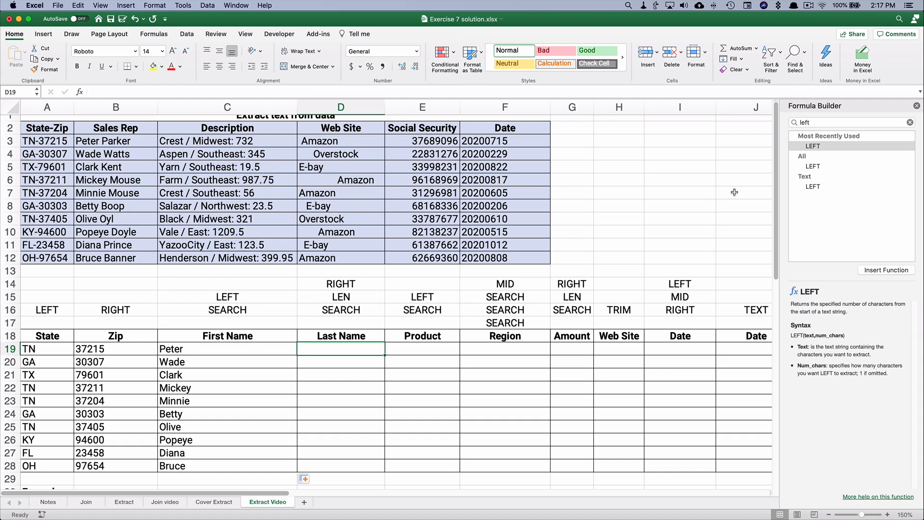
{"action": "left_click", "coordinate": [818, 126]}
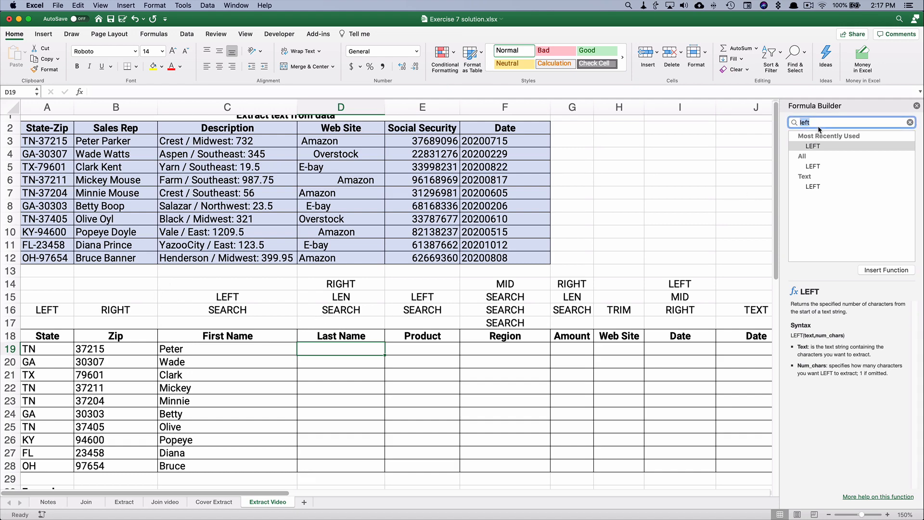
{"action": "type", "text": "right"}
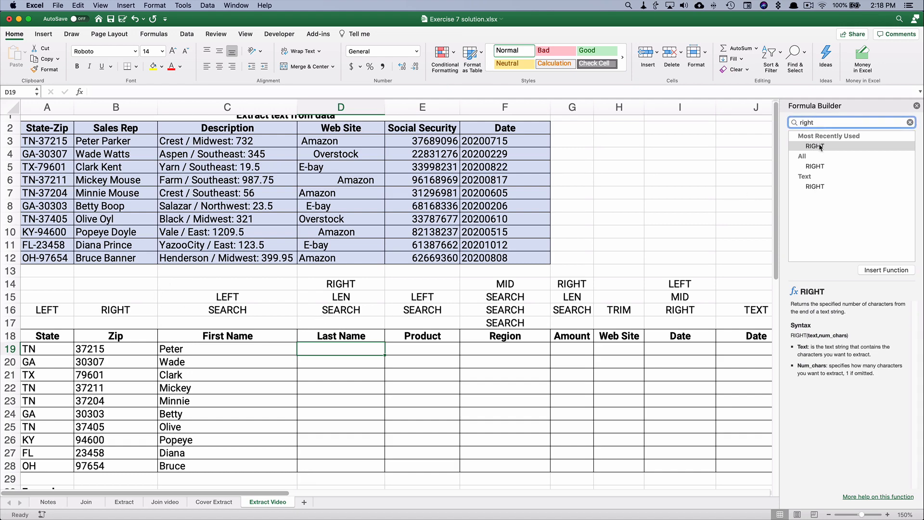
{"action": "left_click", "coordinate": [819, 146]}
{"action": "double_click", "coordinate": [820, 147]}
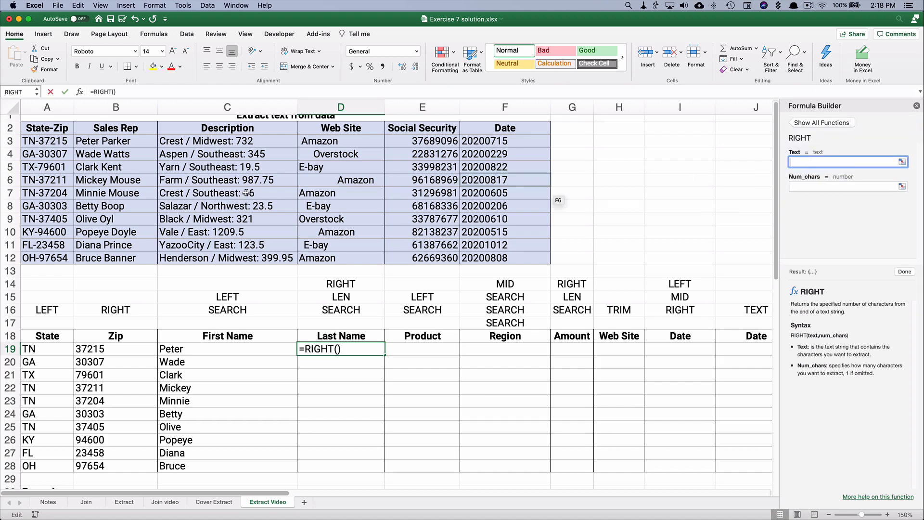
Step: Set D19's RIGHT function to take 6 characters from B3, and fill the Last Name column through D28
{"action": "left_click", "coordinate": [94, 141]}
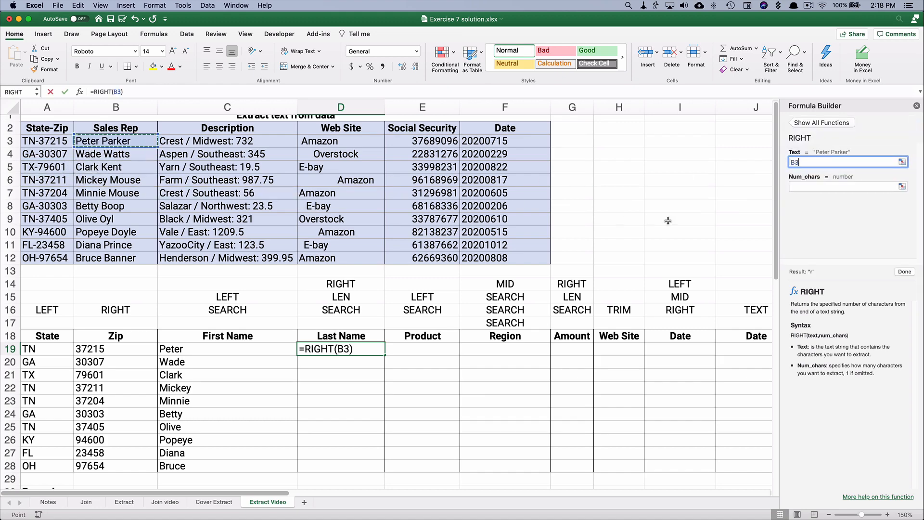
{"action": "left_click", "coordinate": [797, 184]}
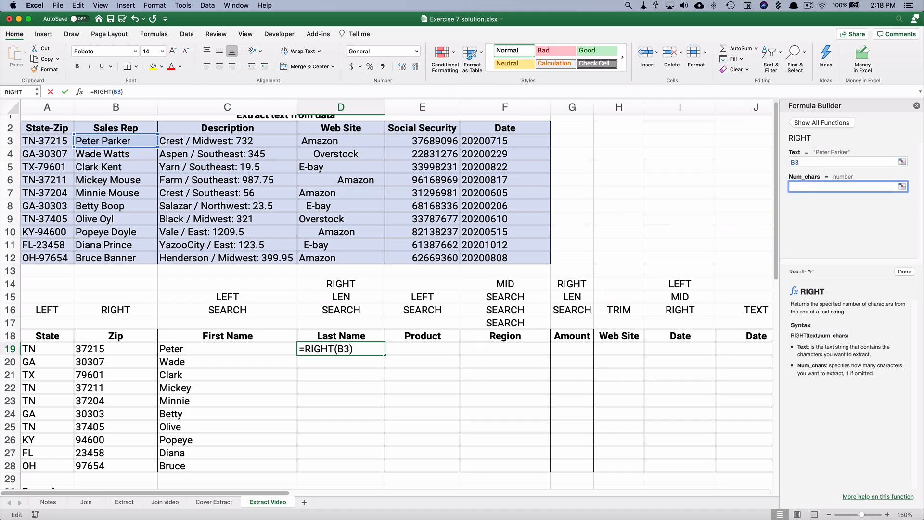
{"action": "type", "text": "6"}
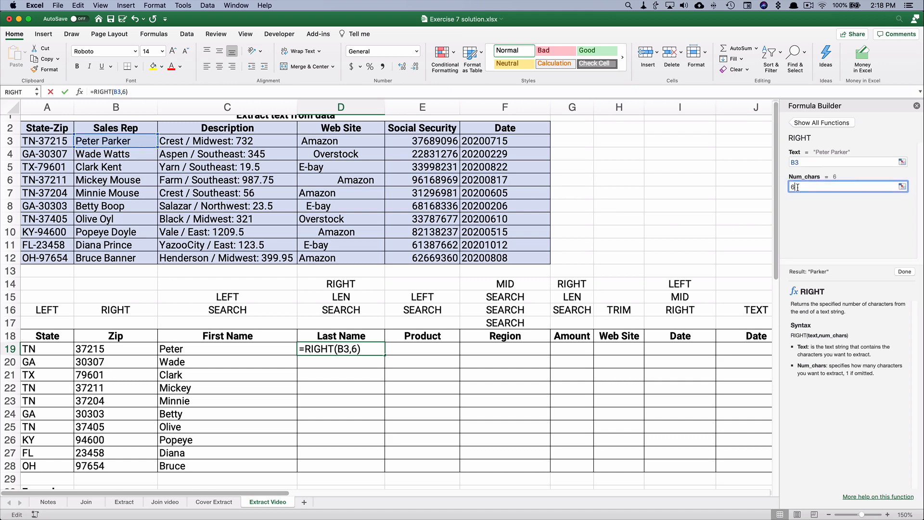
{"action": "left_click", "coordinate": [905, 272]}
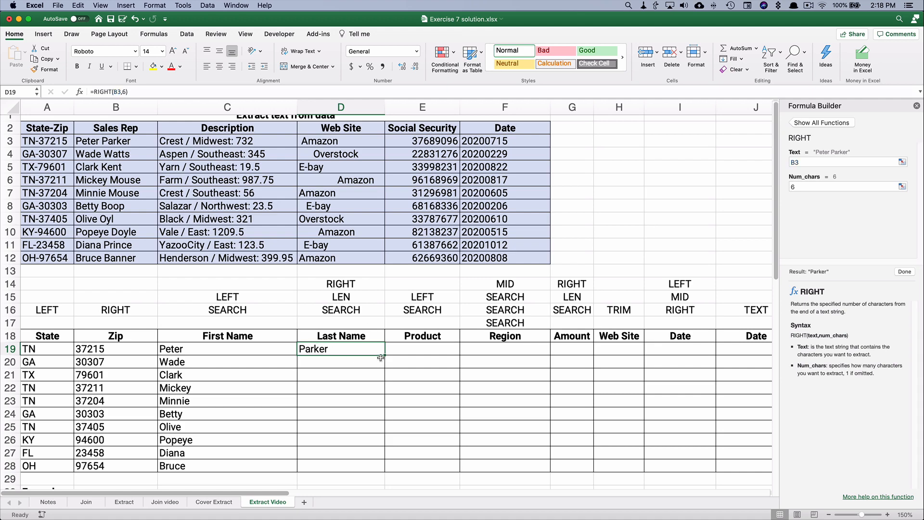
{"action": "left_click_drag", "start_coordinate": [384, 355], "coordinate": [383, 465]}
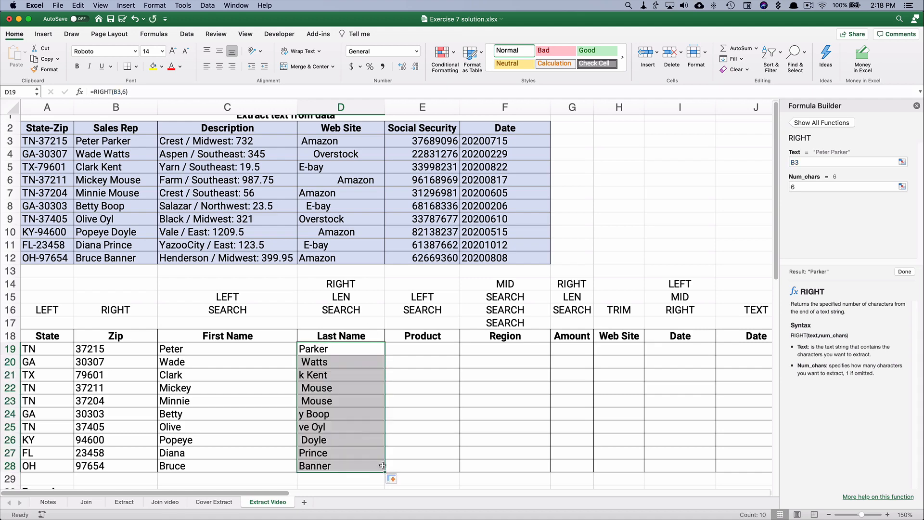
Step: Replace the character count in D19's RIGHT formula with a nested LEN function that uses B3 as its text
{"action": "left_click", "coordinate": [318, 349]}
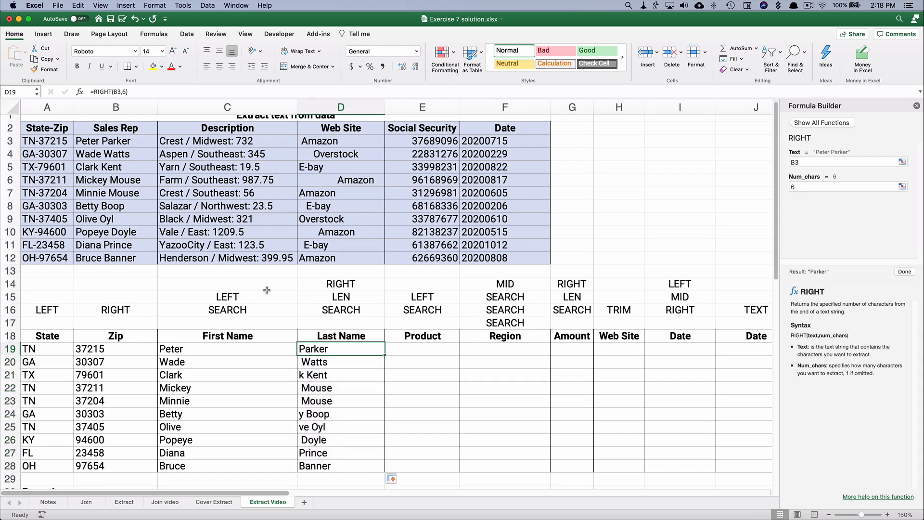
{"action": "left_click", "coordinate": [126, 93]}
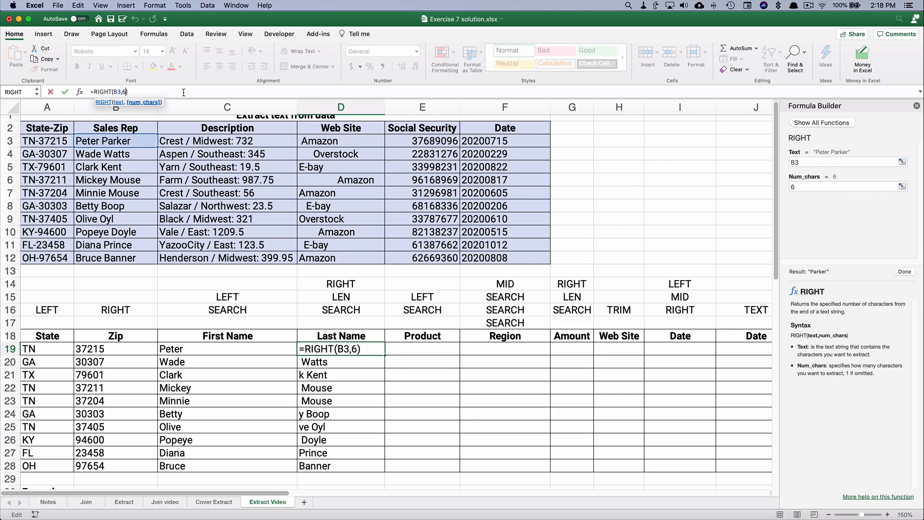
{"action": "key", "text": "BackSpace"}
{"action": "type", "text": "len"}
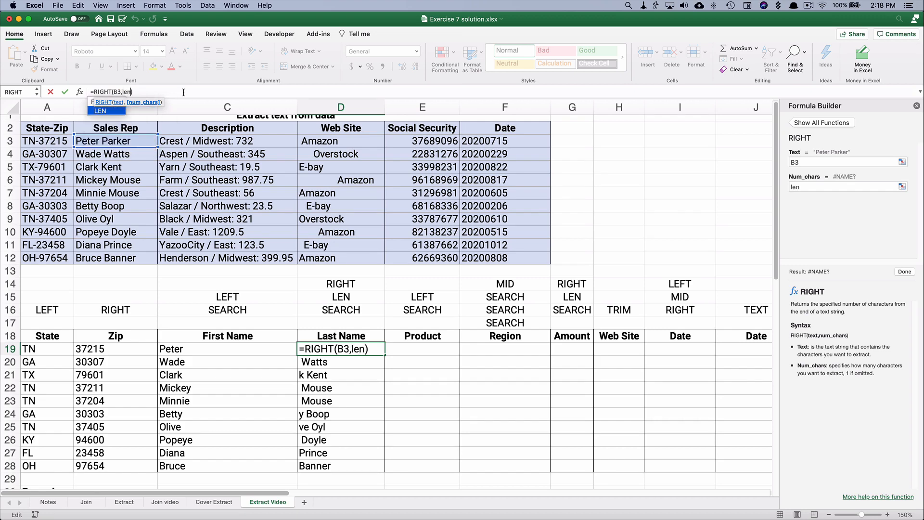
{"action": "type", "text": "("}
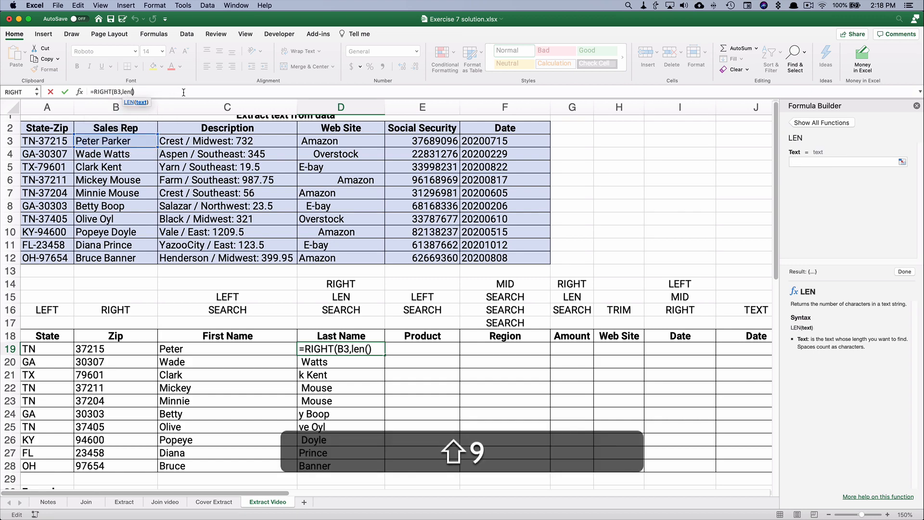
{"action": "type", "text": ")"}
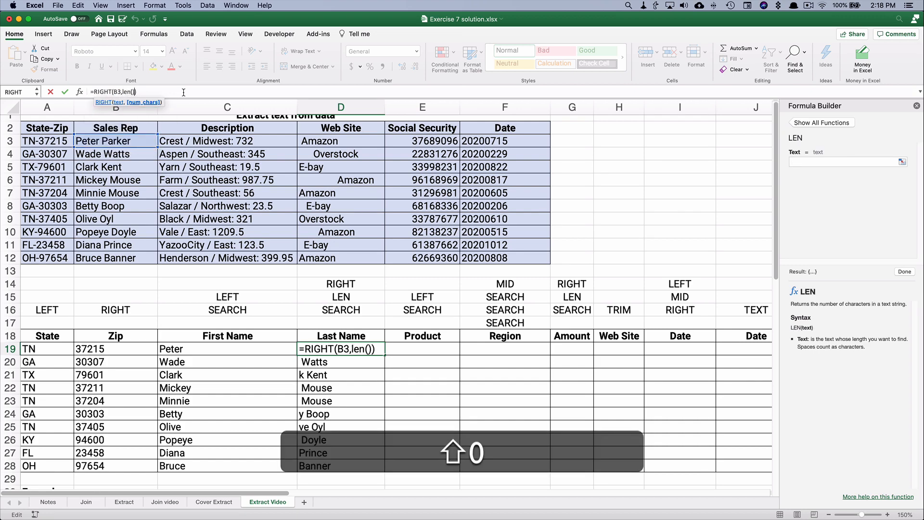
{"action": "key", "text": "Left"}
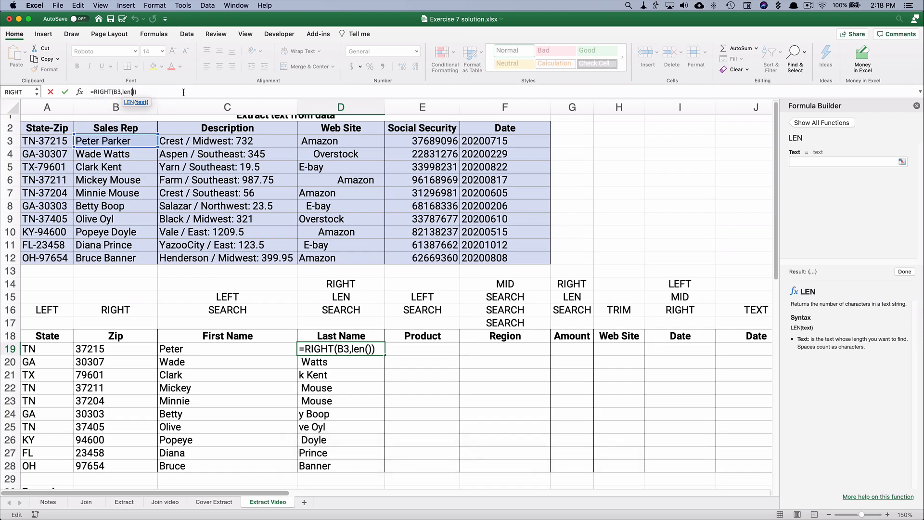
{"action": "left_click", "coordinate": [833, 165]}
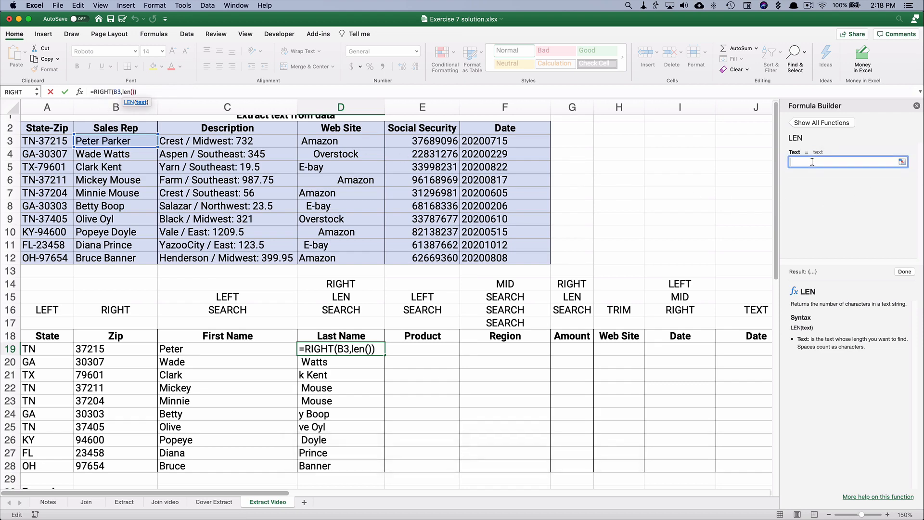
{"action": "left_click", "coordinate": [125, 140]}
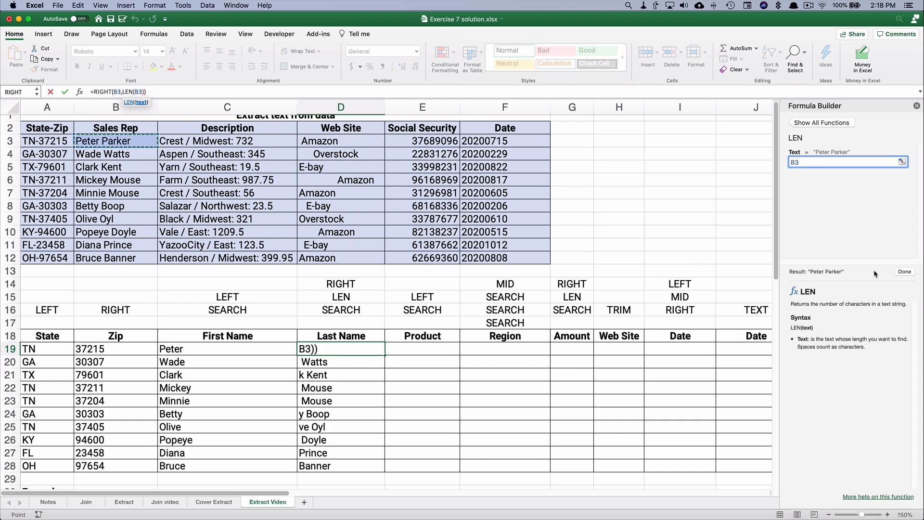
Step: Extend the character count in D19's RIGHT formula by subtracting a nested SEARCH function from LEN(B3)
{"action": "left_click", "coordinate": [905, 272]}
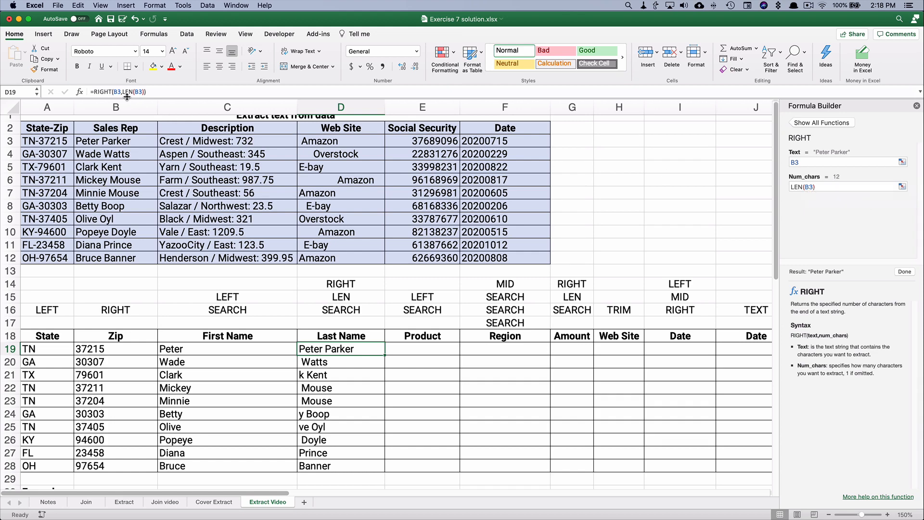
{"action": "left_click", "coordinate": [821, 186]}
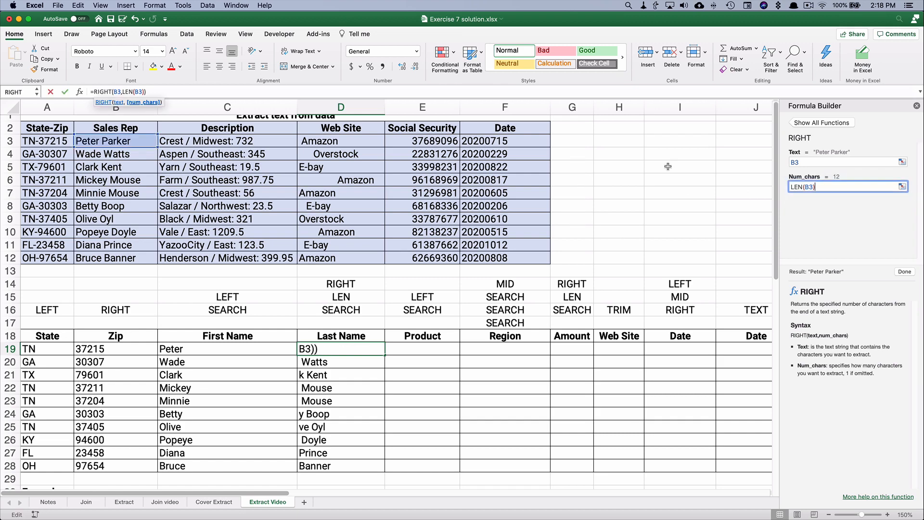
{"action": "left_click", "coordinate": [143, 92]}
{"action": "key", "text": "Right"}
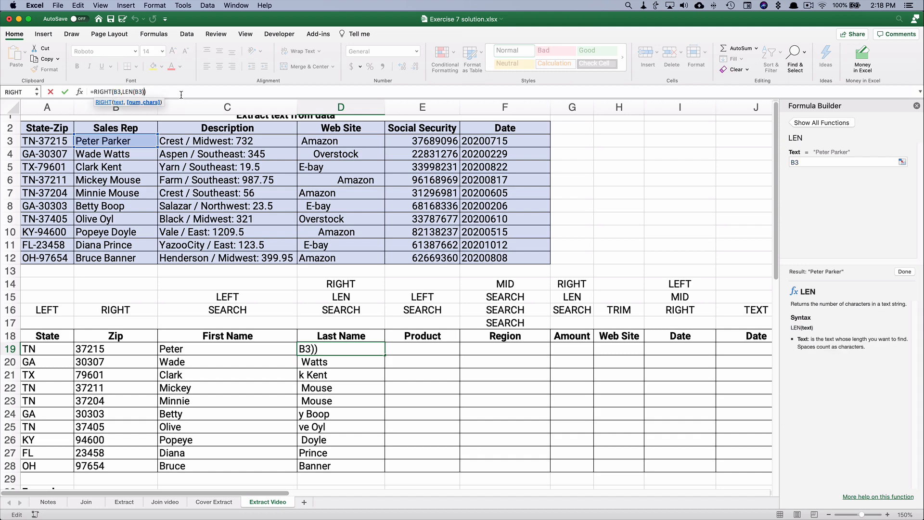
{"action": "type", "text": "-"}
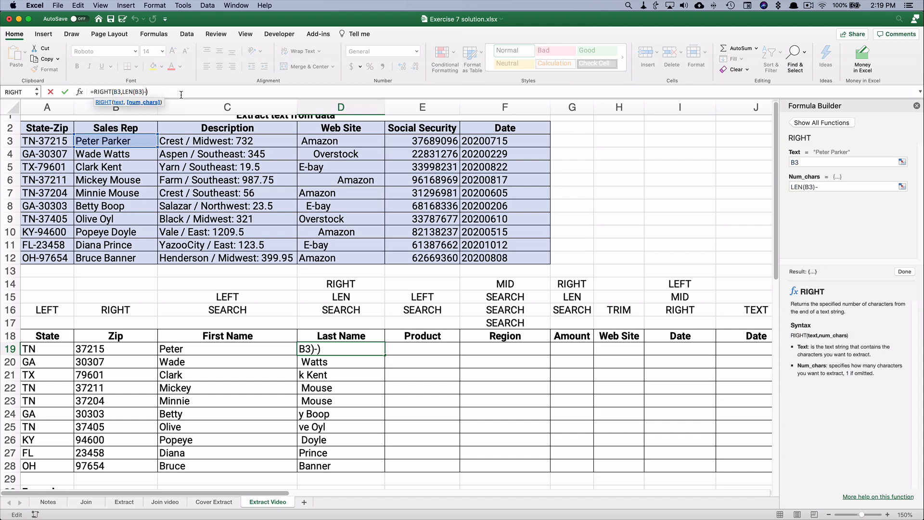
{"action": "type", "text": "ser"}
{"action": "key", "text": "BackSpace"}
{"action": "type", "text": "arch"}
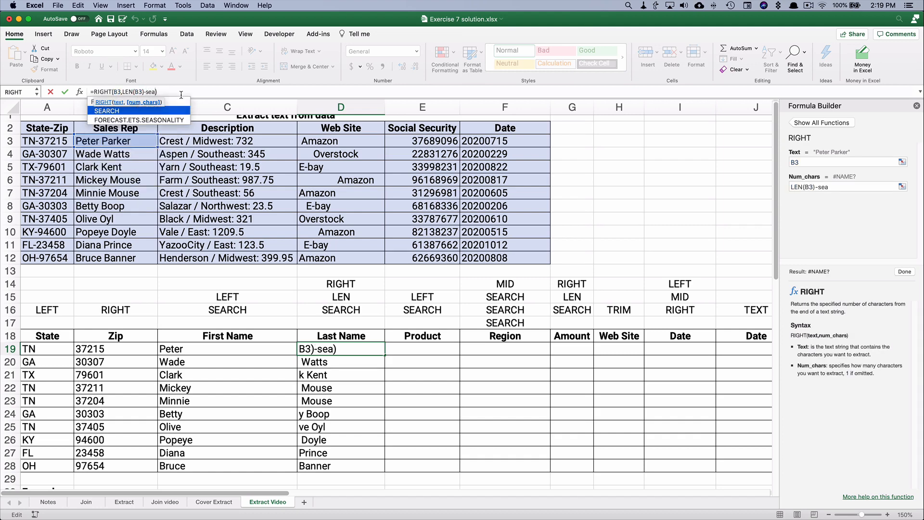
{"action": "type", "text": "("}
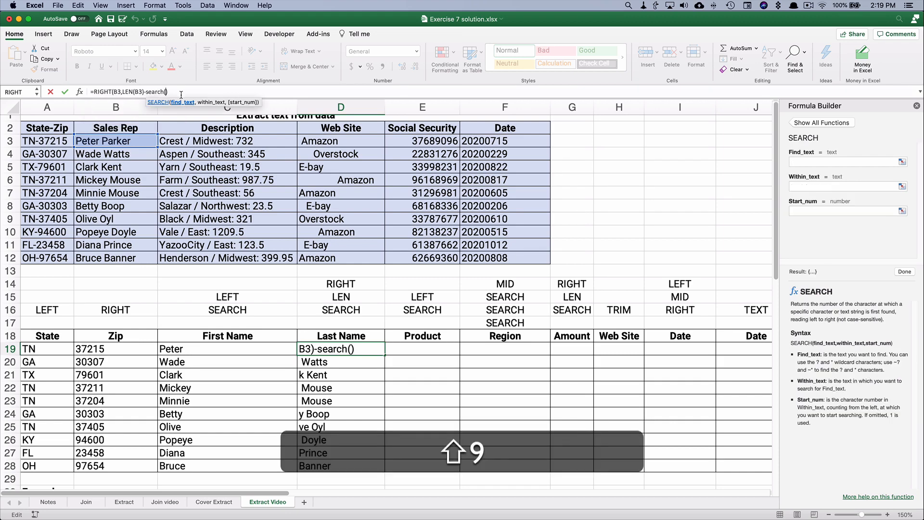
{"action": "type", "text": ")"}
{"action": "key", "text": "shift+Left"}
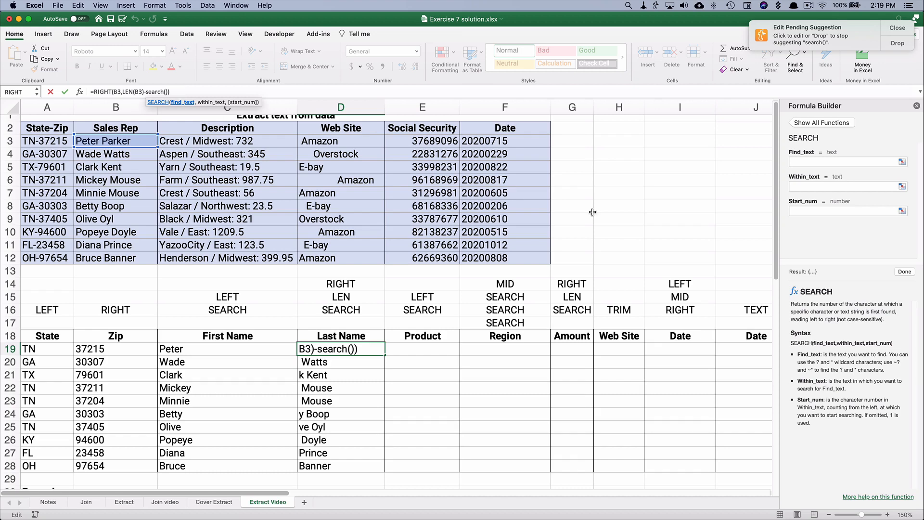
Step: Set D19's nested SEARCH to find a space within B3 starting at character 1, and commit the formula
{"action": "left_click", "coordinate": [802, 163]}
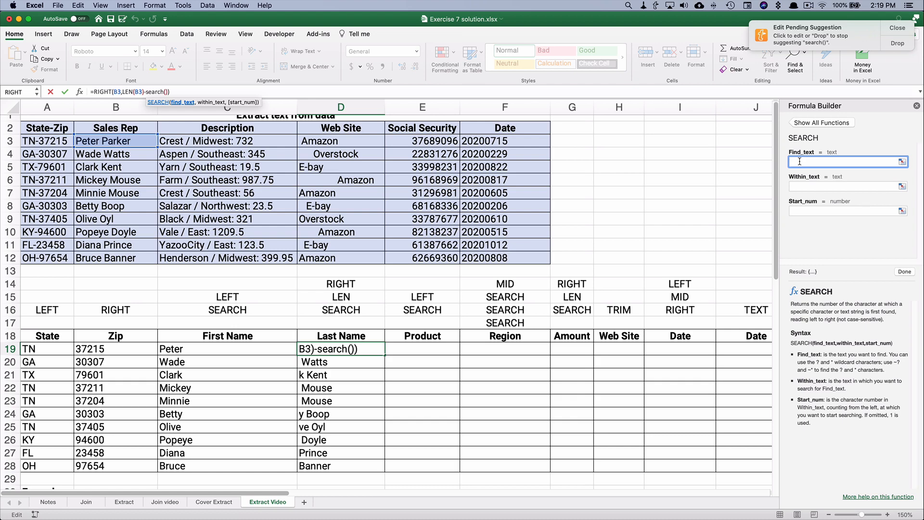
{"action": "left_click", "coordinate": [797, 184]}
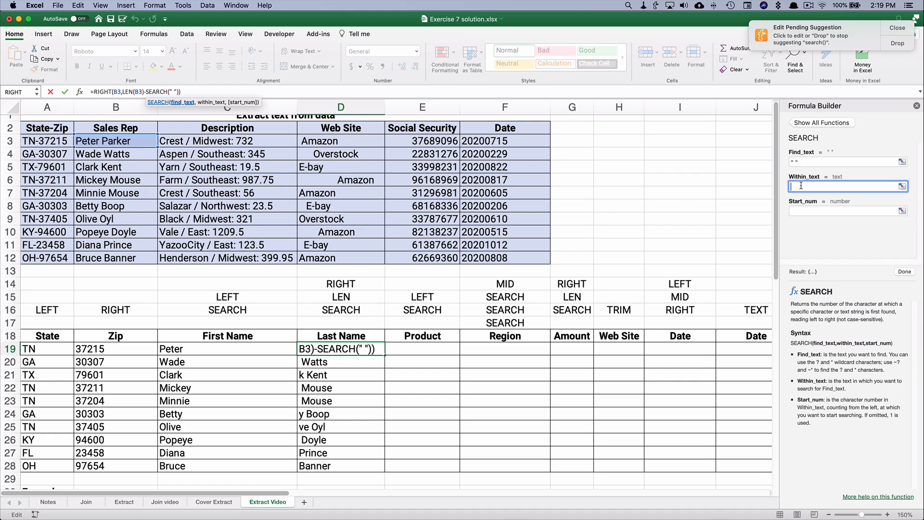
{"action": "left_click", "coordinate": [125, 144]}
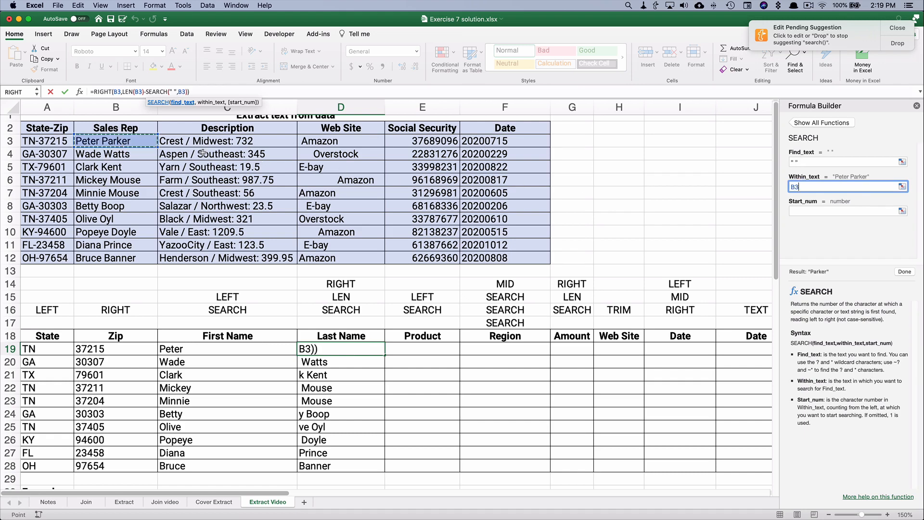
{"action": "left_click", "coordinate": [798, 211]}
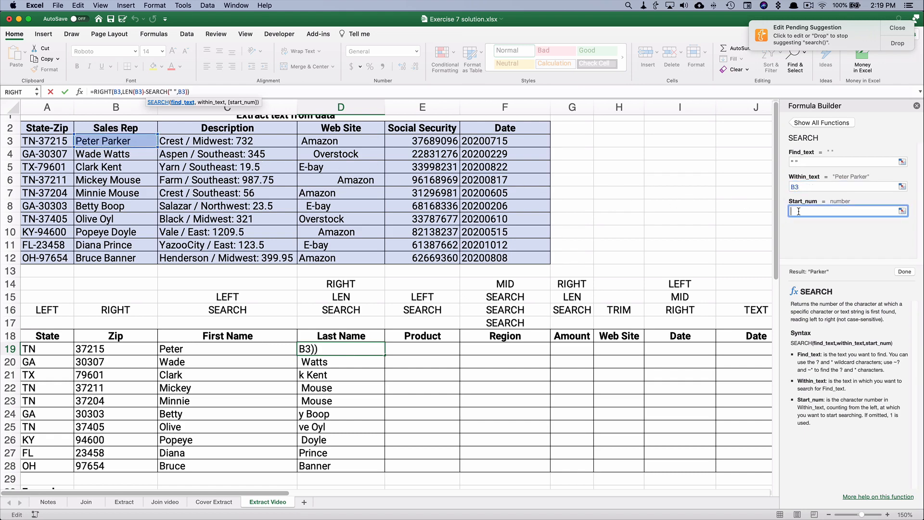
{"action": "type", "text": "1"}
{"action": "left_click", "coordinate": [904, 271]}
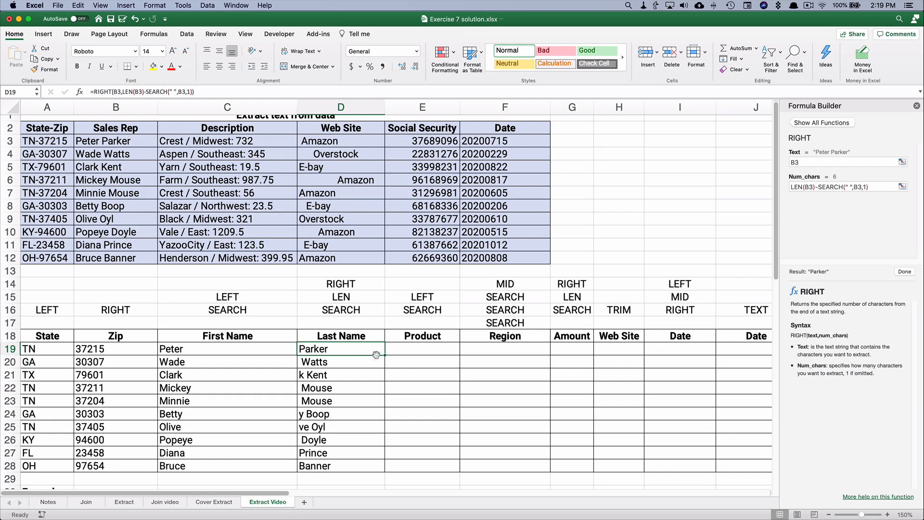
Step: Fill the Last Name formula from D19 through D28, and check the RIGHT arguments in D20 and D21
{"action": "left_click_drag", "start_coordinate": [384, 355], "coordinate": [383, 469]}
{"action": "left_click", "coordinate": [313, 364]}
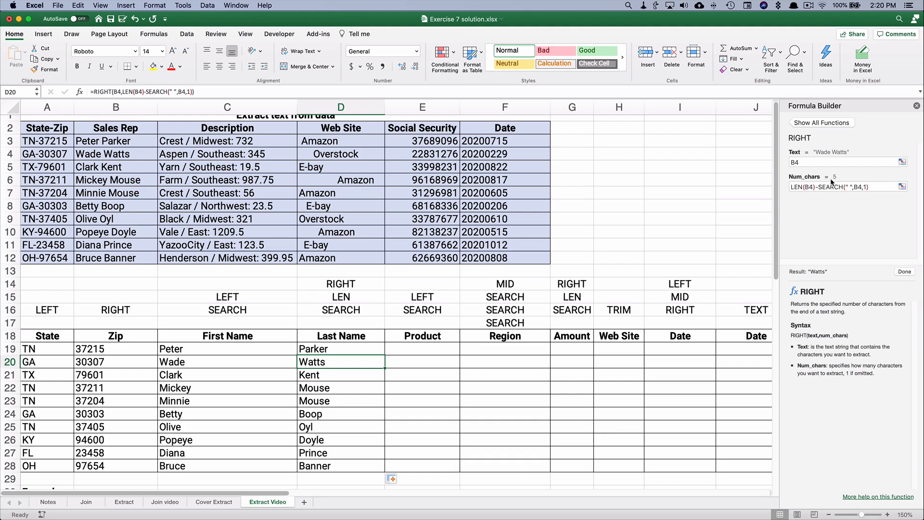
{"action": "left_click", "coordinate": [314, 376]}
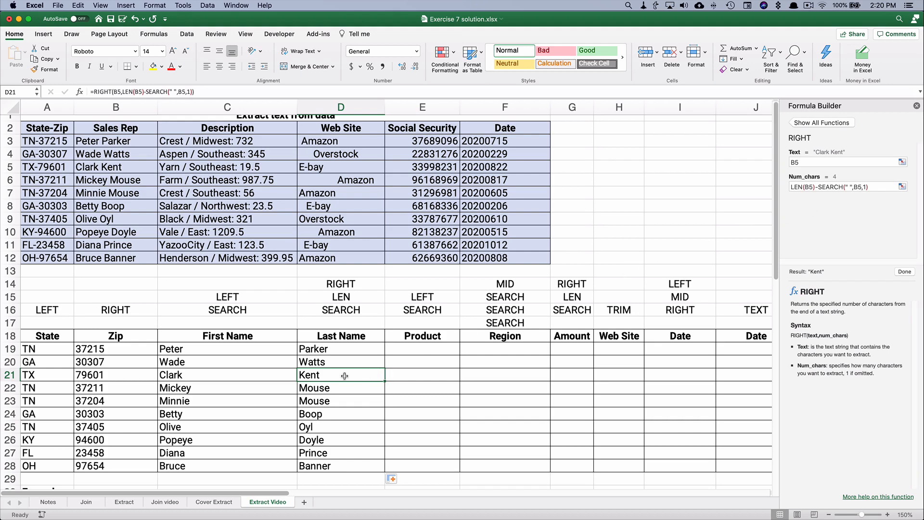
Step: Review the Description entries in C3:C12, and insert the LEFT function in E19, the first cell of the Product column
{"action": "left_click", "coordinate": [408, 348]}
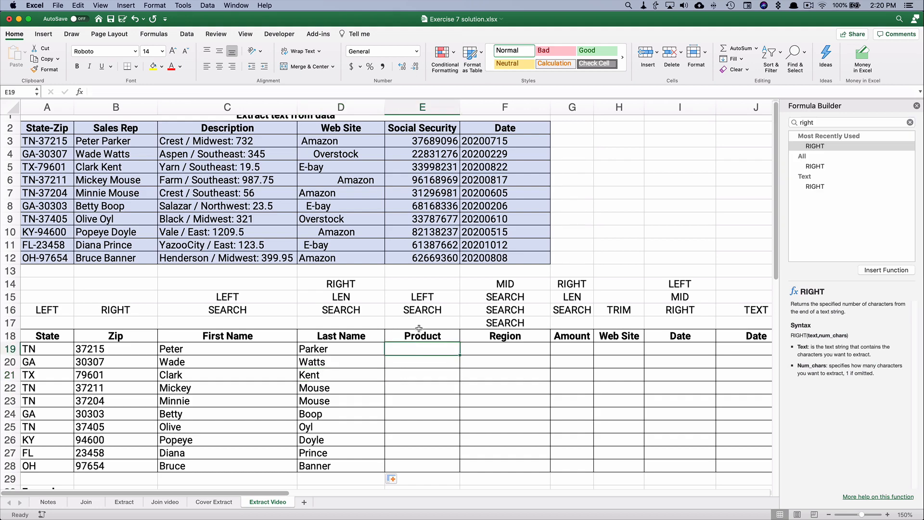
{"action": "scroll", "coordinate": [277, 280], "scroll_direction": "up", "scroll_amount": 1}
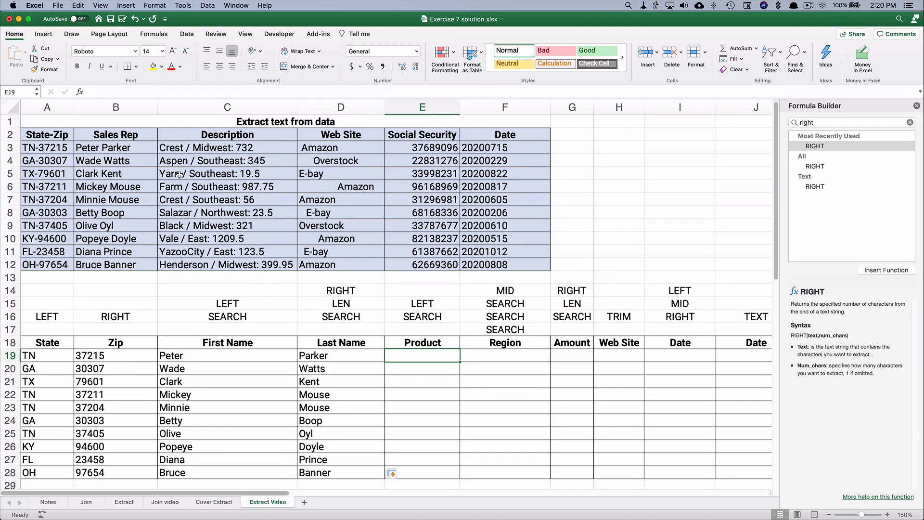
{"action": "left_click", "coordinate": [204, 155]}
{"action": "left_click_drag", "start_coordinate": [205, 155], "coordinate": [208, 266]}
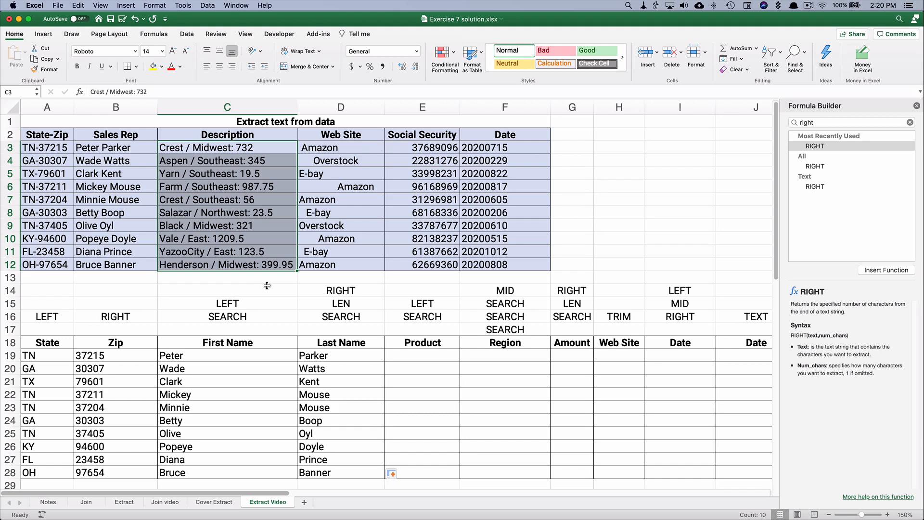
{"action": "left_click", "coordinate": [417, 355]}
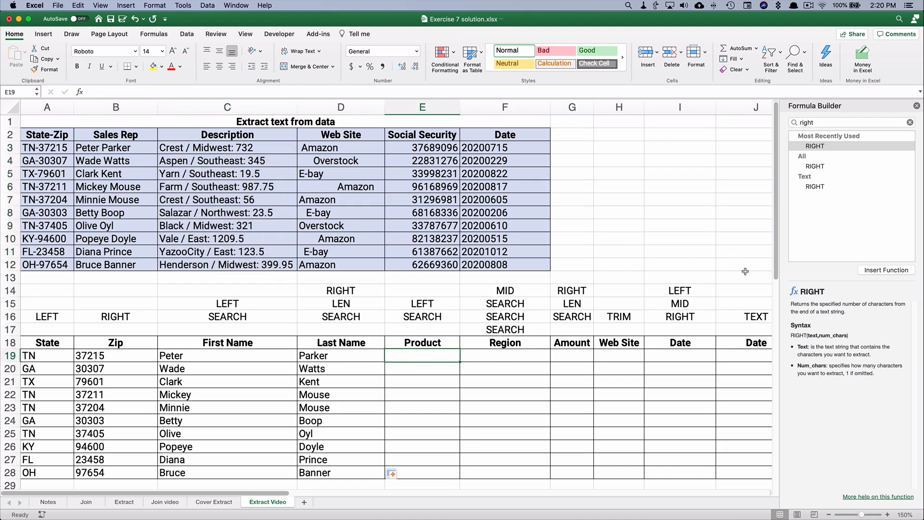
{"action": "left_click", "coordinate": [822, 122]}
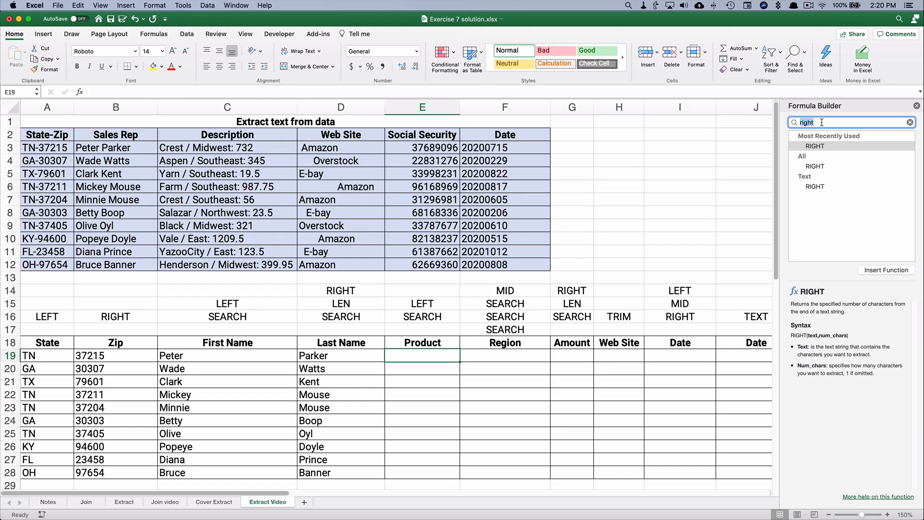
{"action": "type", "text": "left"}
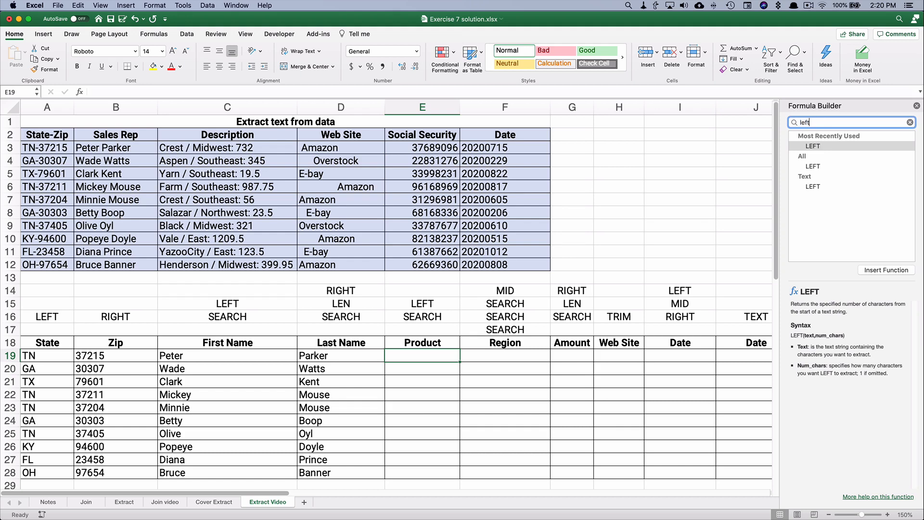
{"action": "double_click", "coordinate": [815, 146]}
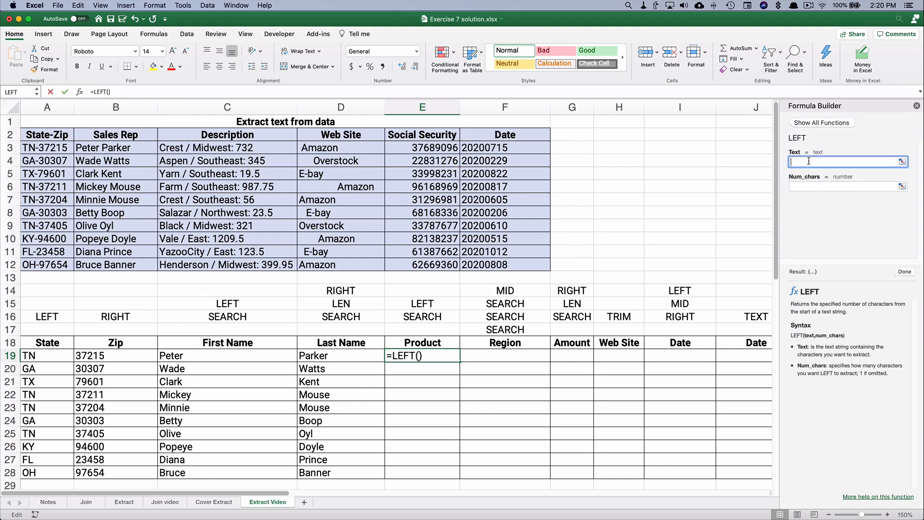
Step: Set E19's LEFT function to take 6 characters from C3, and fill the Product column through E28
{"action": "left_click", "coordinate": [114, 151]}
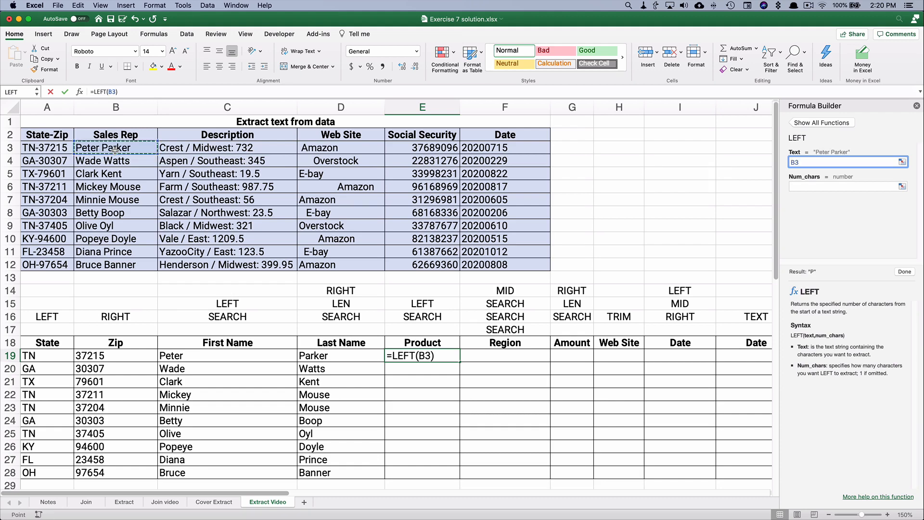
{"action": "left_click", "coordinate": [179, 147]}
{"action": "left_click", "coordinate": [806, 186]}
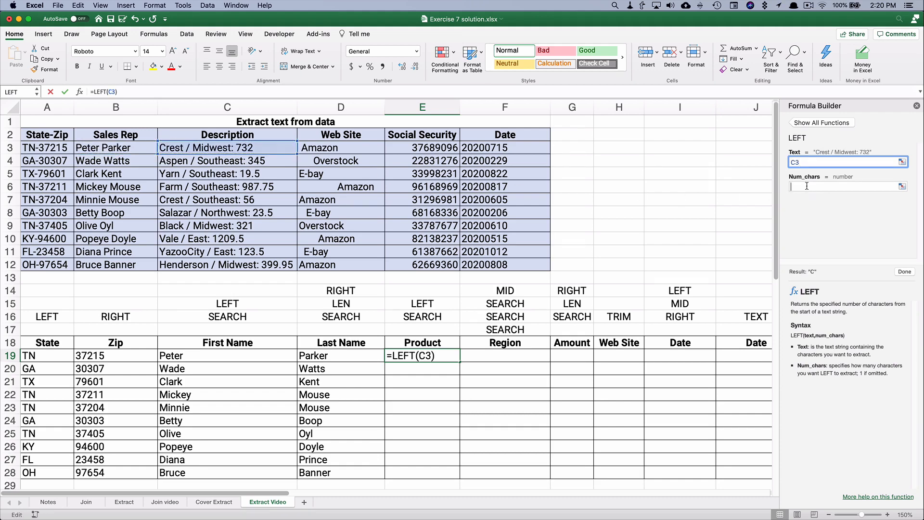
{"action": "type", "text": "6"}
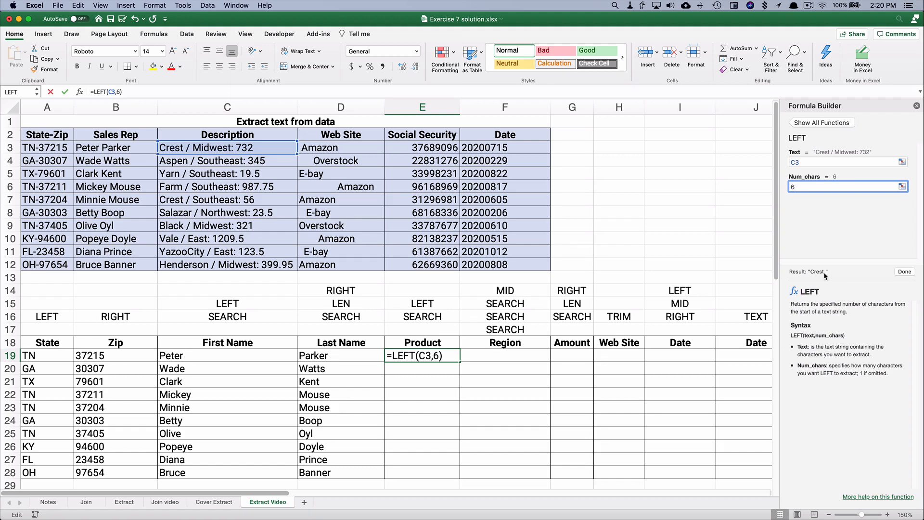
{"action": "left_click", "coordinate": [908, 272]}
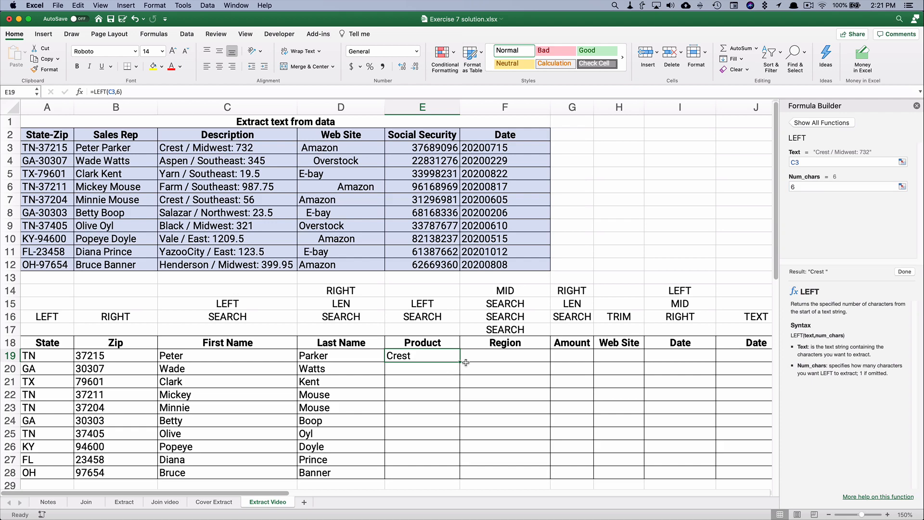
{"action": "left_click_drag", "start_coordinate": [459, 361], "coordinate": [458, 474]}
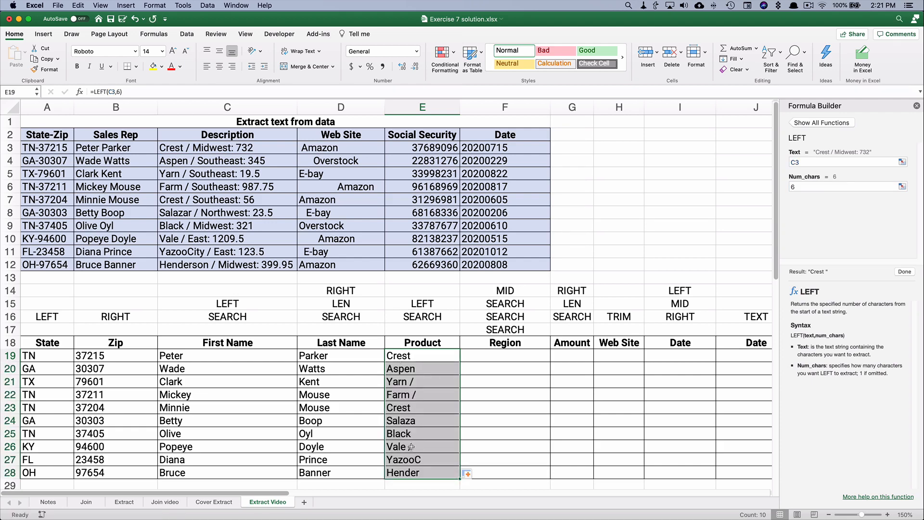
Step: Replace the character count in E19's LEFT formula with a nested SEARCH function
{"action": "left_click", "coordinate": [405, 358]}
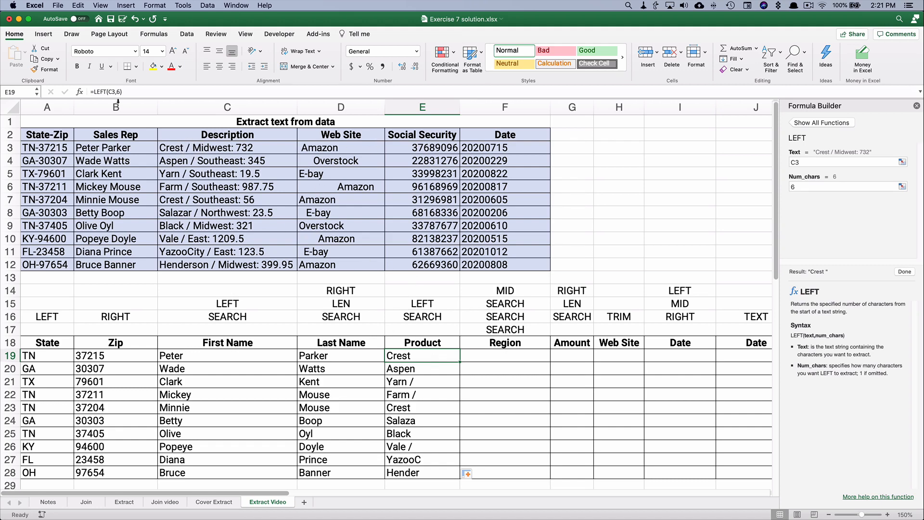
{"action": "left_click", "coordinate": [134, 92]}
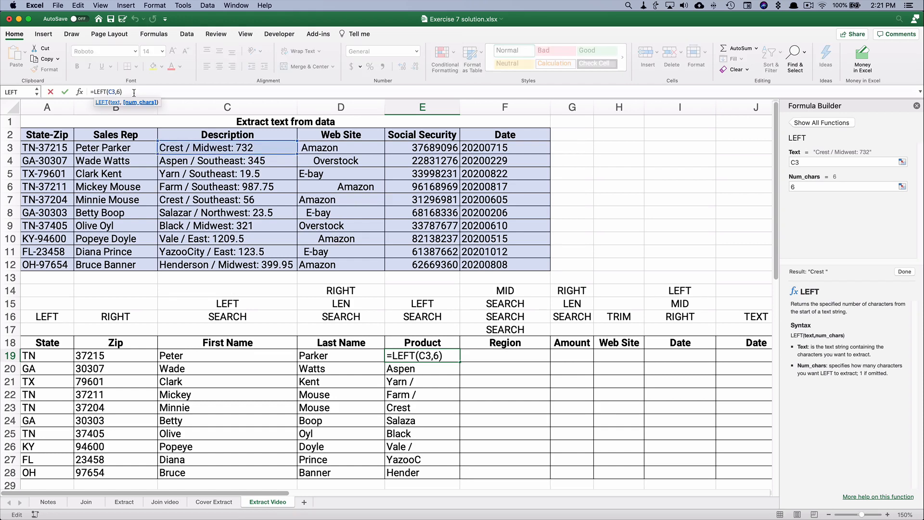
{"action": "key", "text": "BackSpace"}
{"action": "type", "text": "se"}
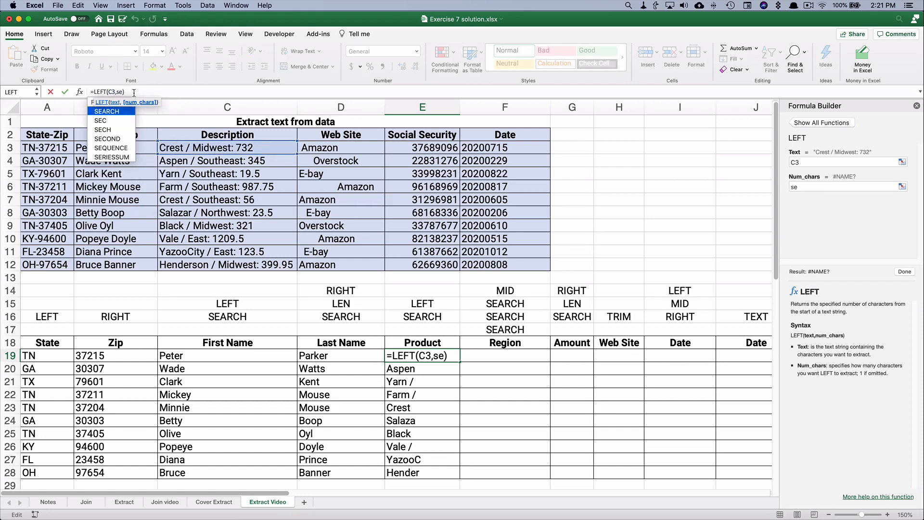
{"action": "type", "text": "arch"}
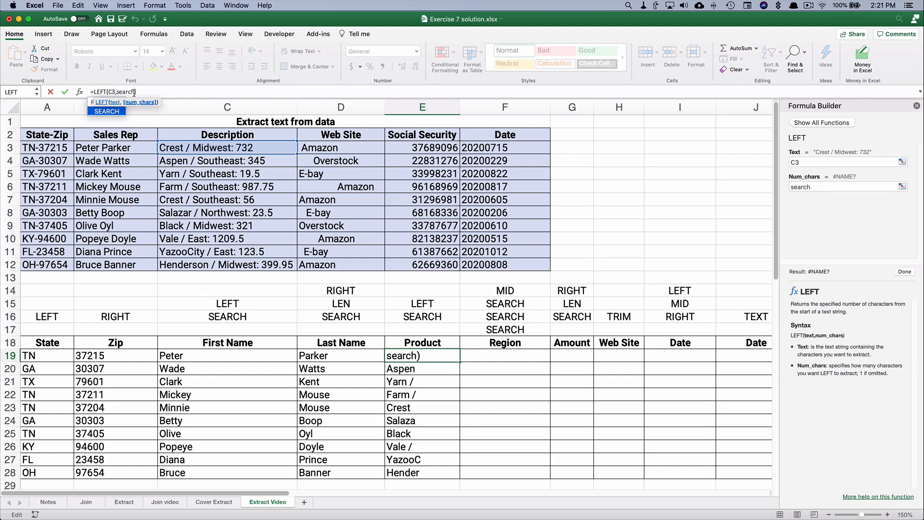
{"action": "type", "text": "()"}
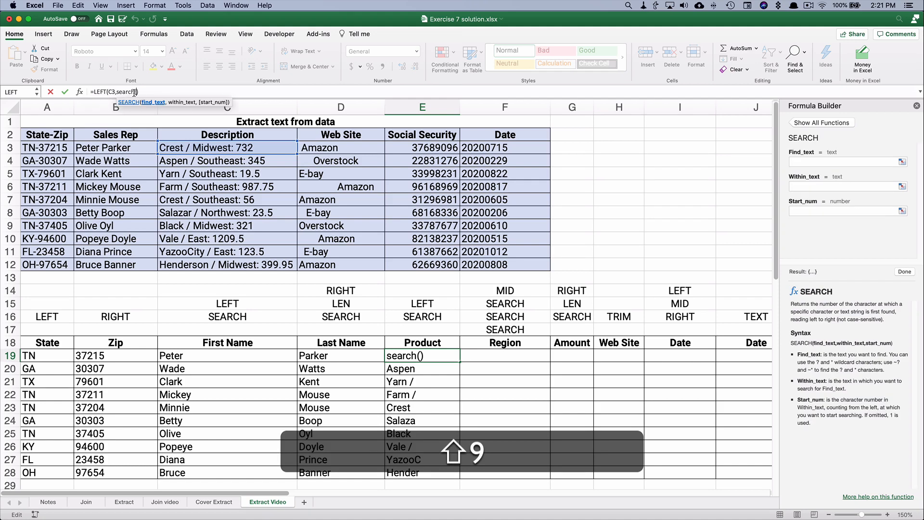
{"action": "key", "text": "Left"}
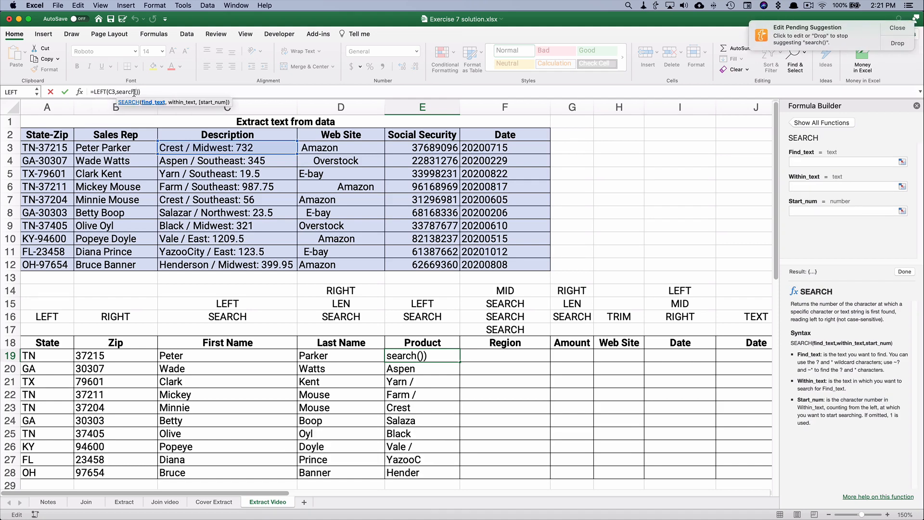
Step: Set the nested SEARCH in E19's LEFT formula to find "/" within C3, starting at character 1
{"action": "left_click", "coordinate": [802, 161]}
{"action": "type", "text": "/"}
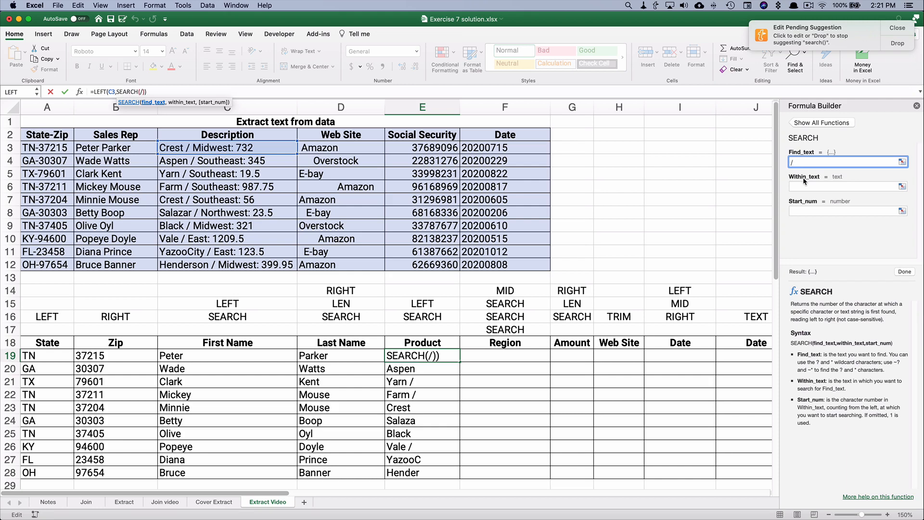
{"action": "left_click", "coordinate": [800, 185]}
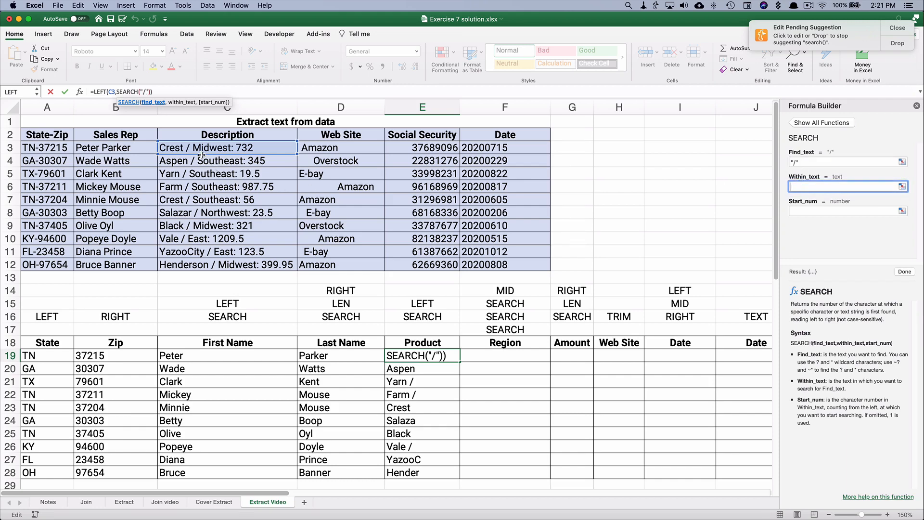
{"action": "left_click", "coordinate": [199, 148]}
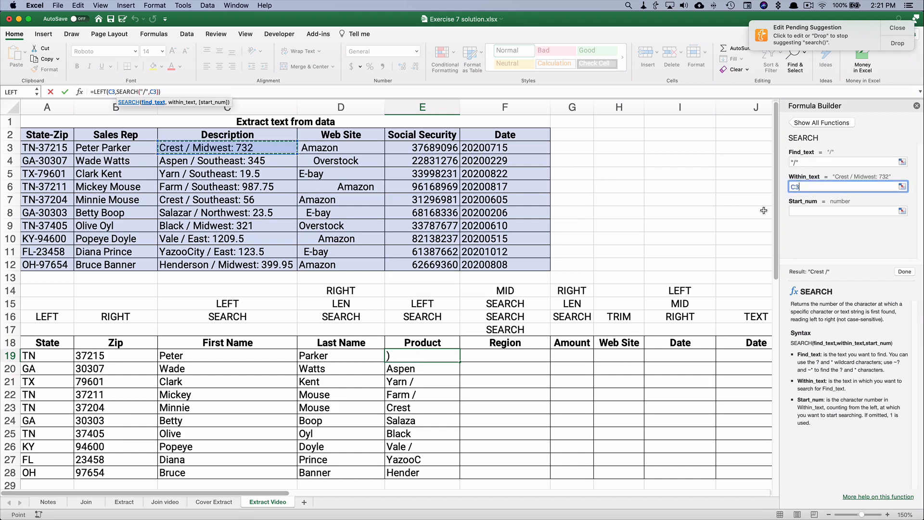
{"action": "left_click", "coordinate": [796, 212]}
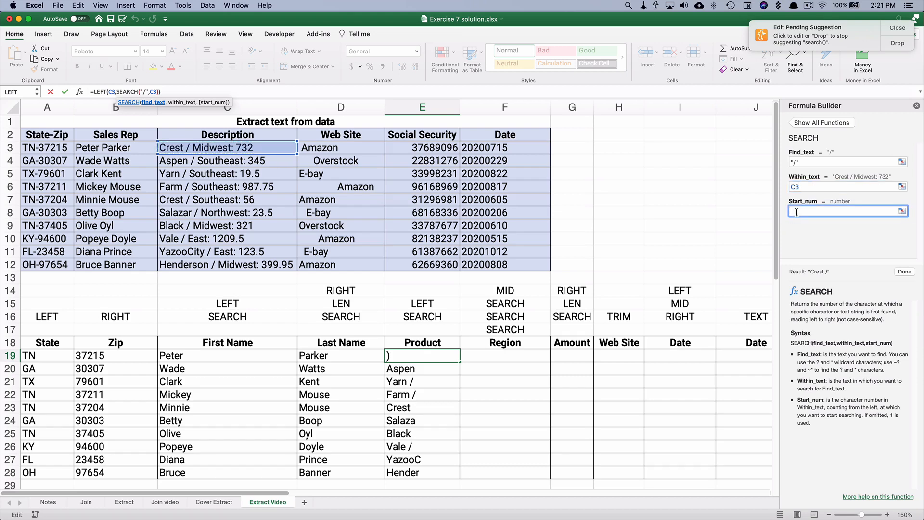
{"action": "type", "text": "1"}
{"action": "left_click", "coordinate": [899, 272]}
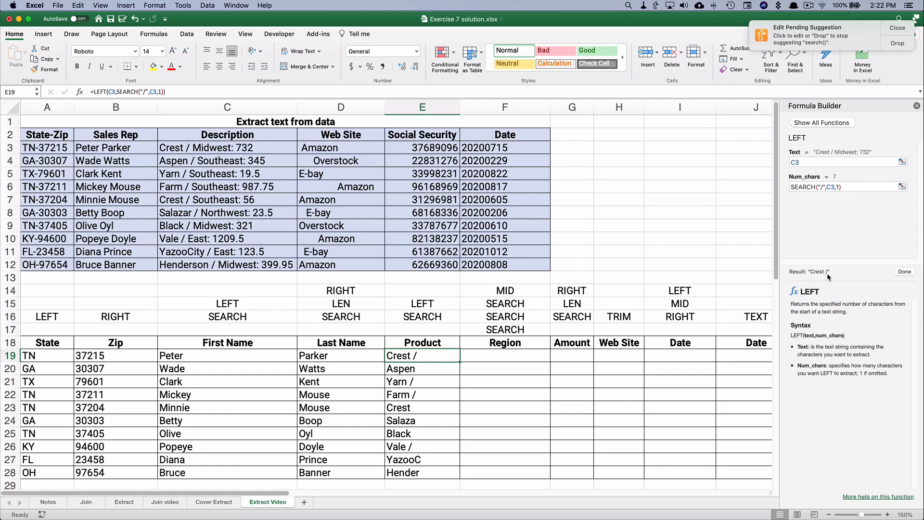
Step: Subtract 2 from the SEARCH result in E19's character count, and fill the Product formula down through E28
{"action": "left_click", "coordinate": [847, 186]}
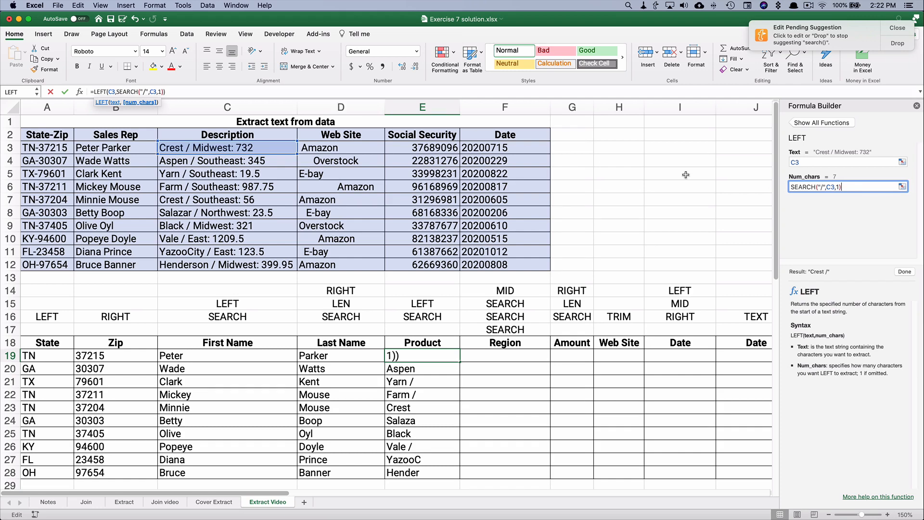
{"action": "type", "text": "-2"}
{"action": "left_click", "coordinate": [904, 272]}
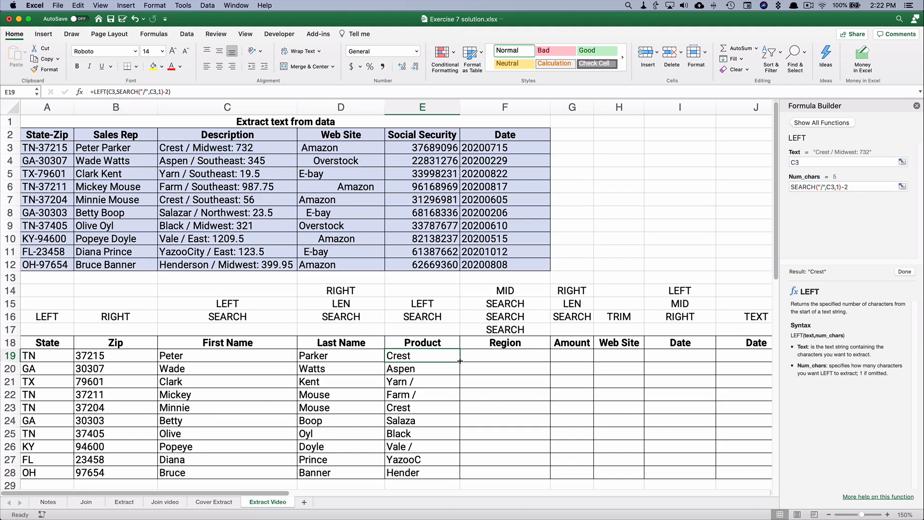
{"action": "left_click_drag", "start_coordinate": [459, 362], "coordinate": [452, 477]}
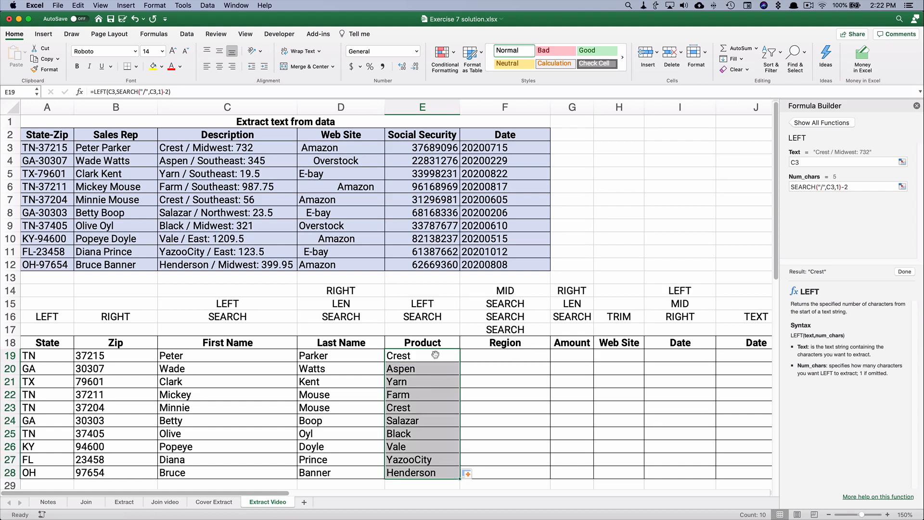
Step: Check the LEFT and SEARCH arguments of the filled Product formulas in E20, E21, E27 and E28
{"action": "left_click", "coordinate": [413, 368]}
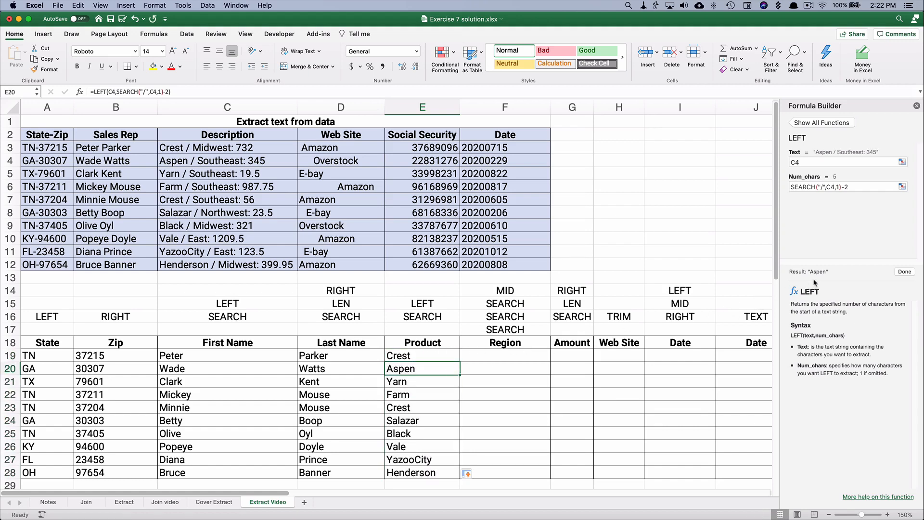
{"action": "left_click", "coordinate": [402, 383]}
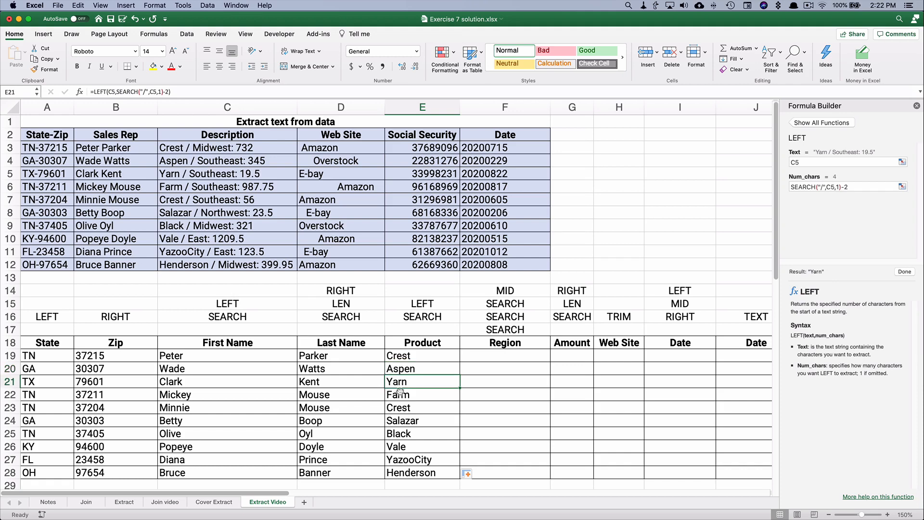
{"action": "left_click", "coordinate": [407, 459]}
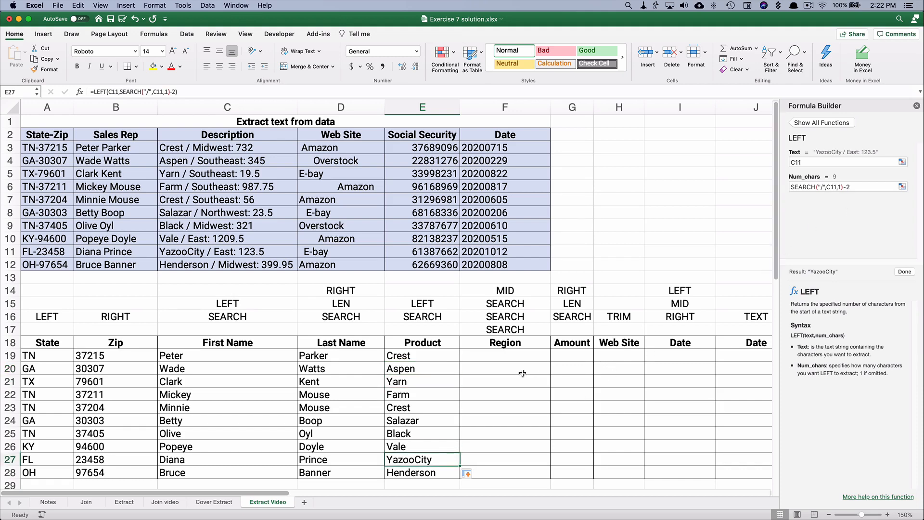
{"action": "left_click", "coordinate": [430, 476]}
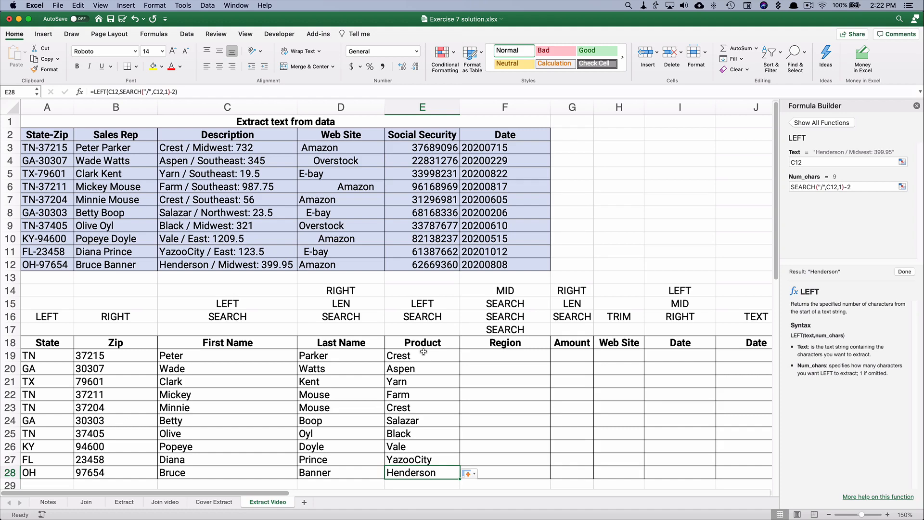
Step: Check the Description text in C3, and insert the MID function in F19, the first cell of the Region column
{"action": "left_click", "coordinate": [211, 149]}
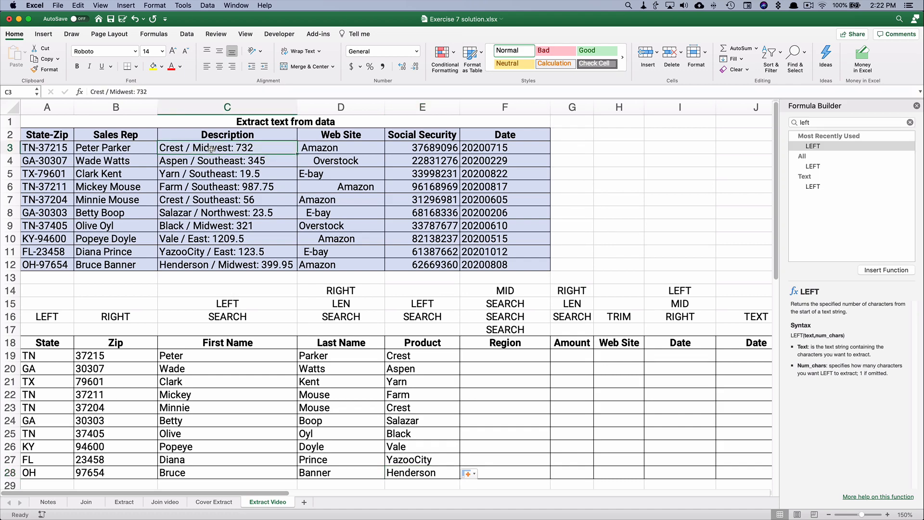
{"action": "left_click", "coordinate": [503, 355]}
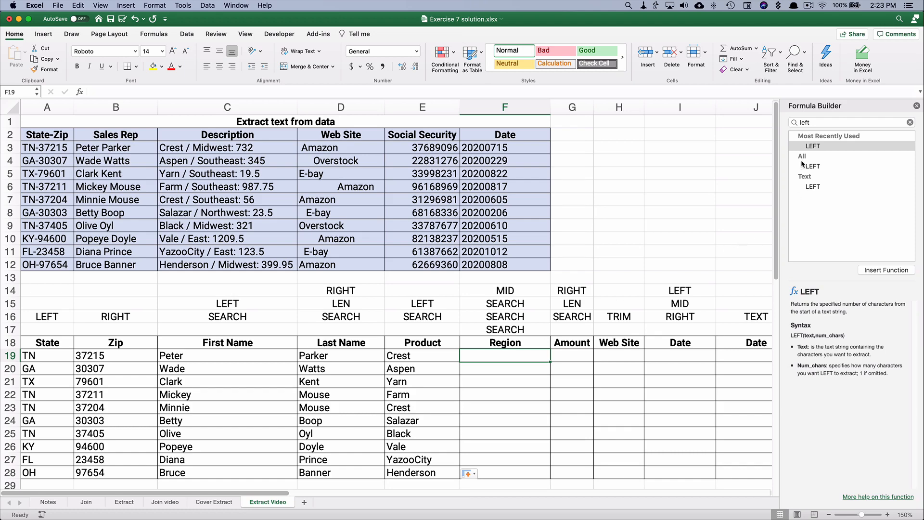
{"action": "left_click", "coordinate": [813, 123]}
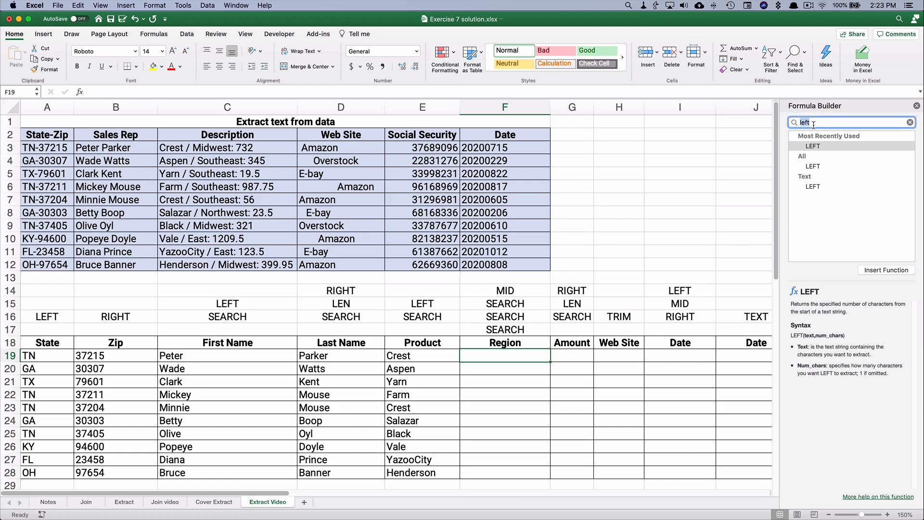
{"action": "type", "text": "mid"}
{"action": "key", "text": "BackSpace"}
{"action": "type", "text": "d"}
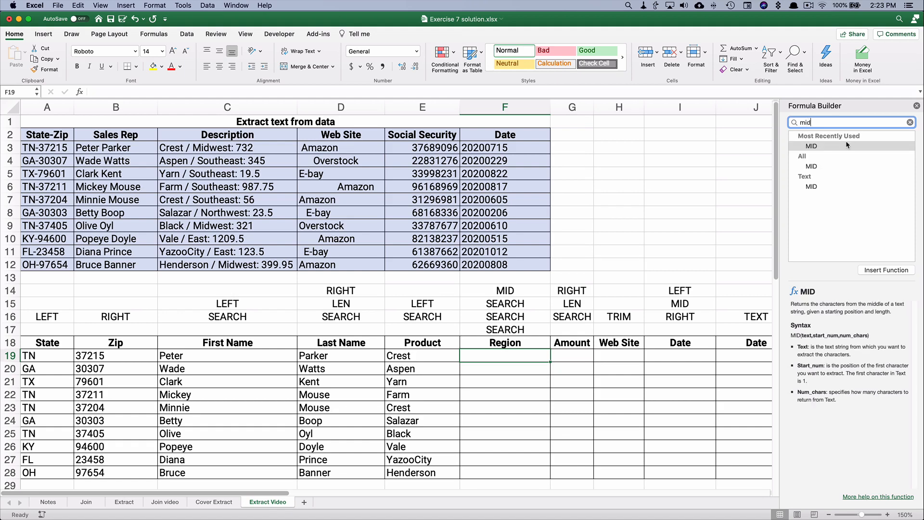
{"action": "double_click", "coordinate": [839, 146]}
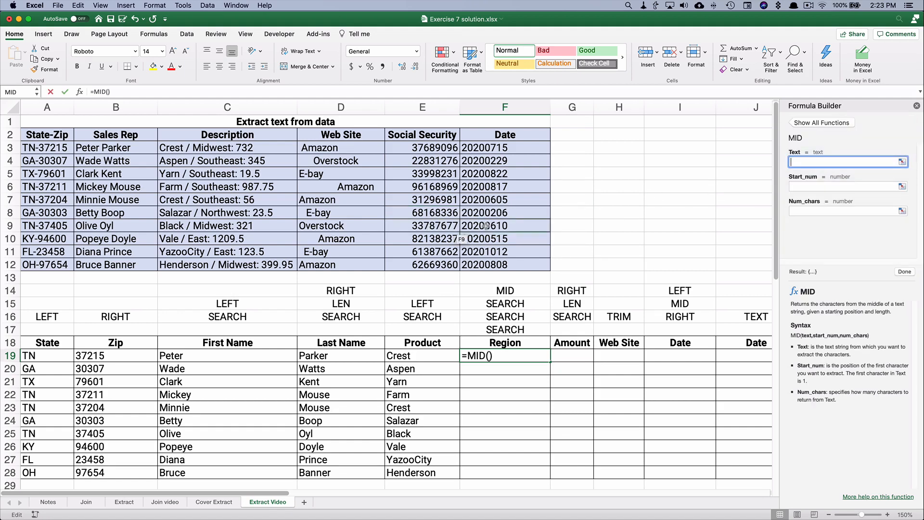
Step: Set F19's MID function to take 7 characters from C3 starting at character 9, and fill the Region column through F28
{"action": "left_click", "coordinate": [188, 148]}
{"action": "left_click", "coordinate": [794, 187]}
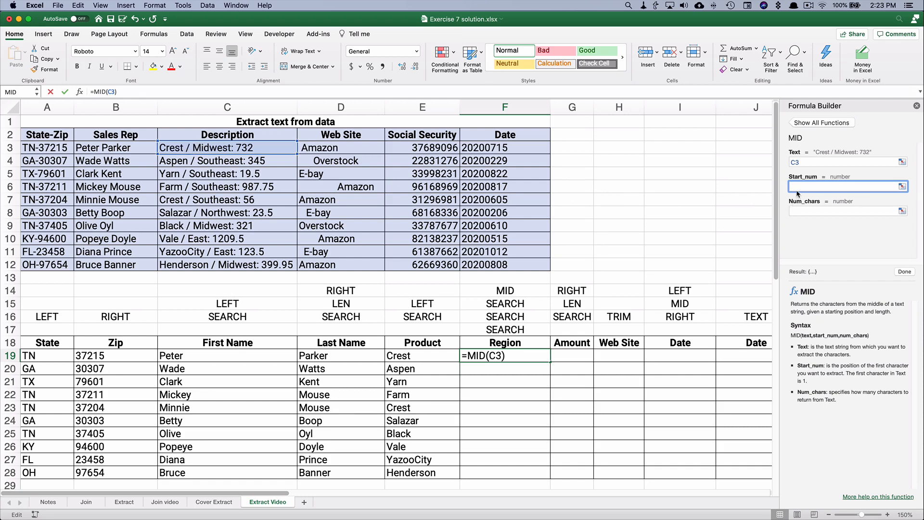
{"action": "type", "text": "9"}
{"action": "left_click", "coordinate": [795, 211]}
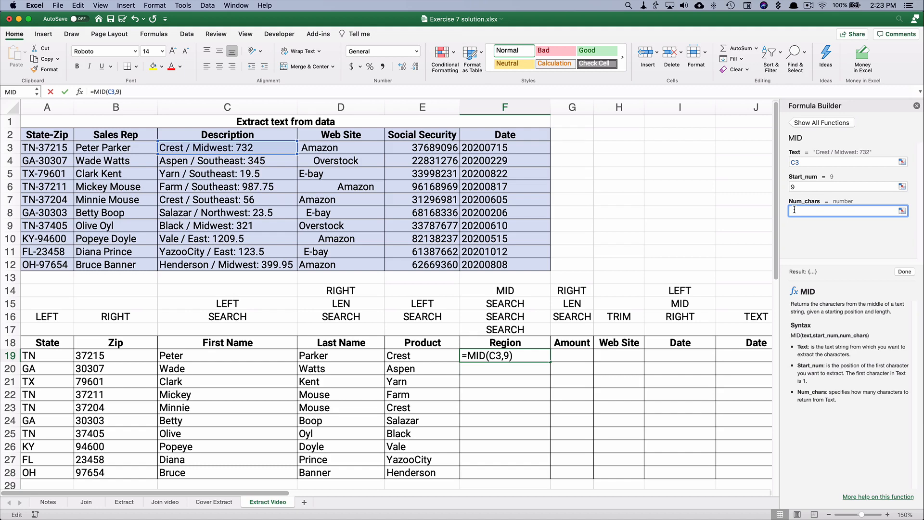
{"action": "type", "text": "7"}
{"action": "left_click", "coordinate": [904, 272]}
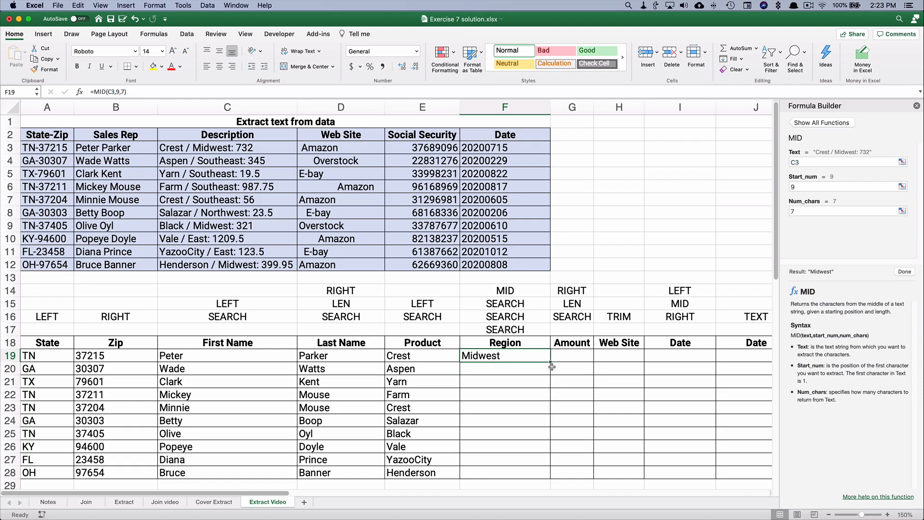
{"action": "left_click_drag", "start_coordinate": [550, 361], "coordinate": [553, 481]}
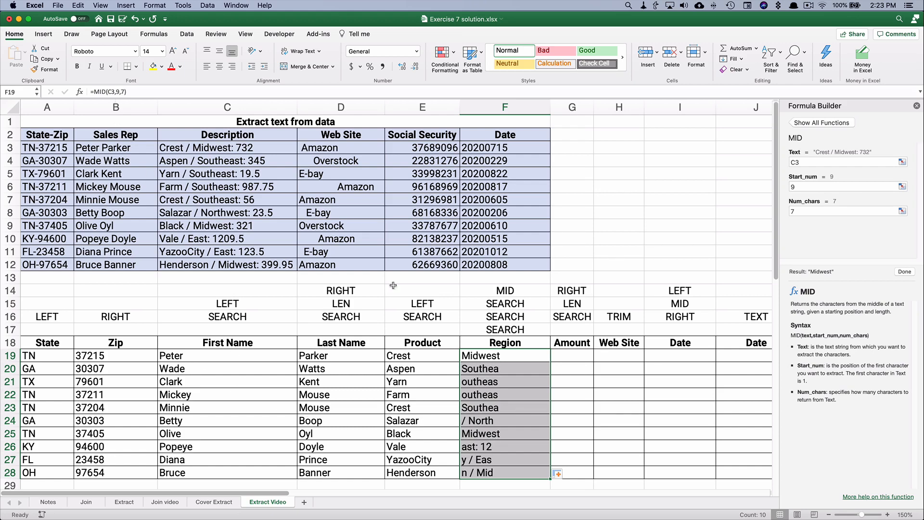
Step: Replace the start number in F19's MID formula with a nested SEARCH function, and dismiss the suggestion notification
{"action": "left_click", "coordinate": [507, 356]}
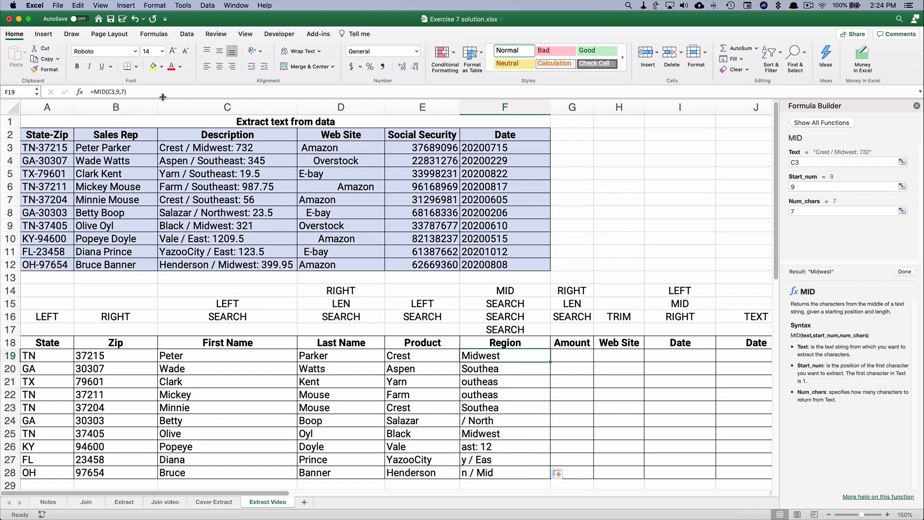
{"action": "left_click", "coordinate": [120, 90]}
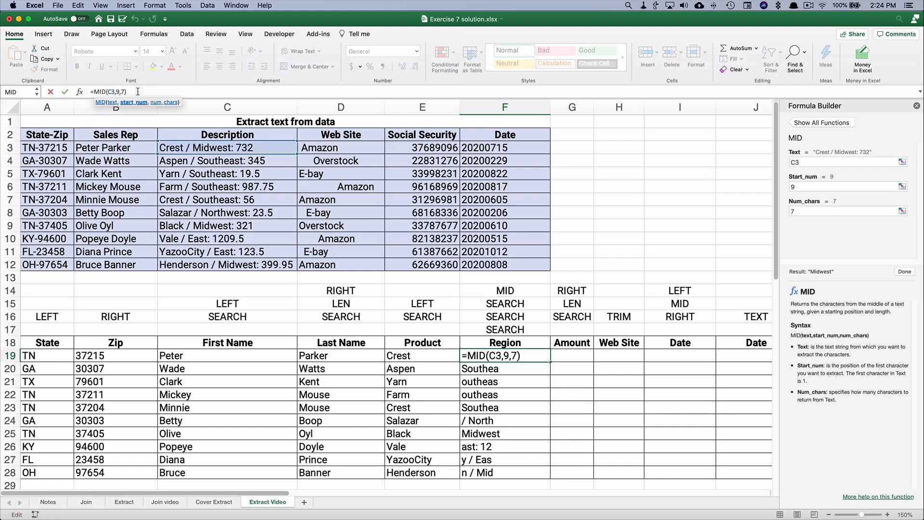
{"action": "key", "text": "BackSpace"}
{"action": "type", "text": "sear"}
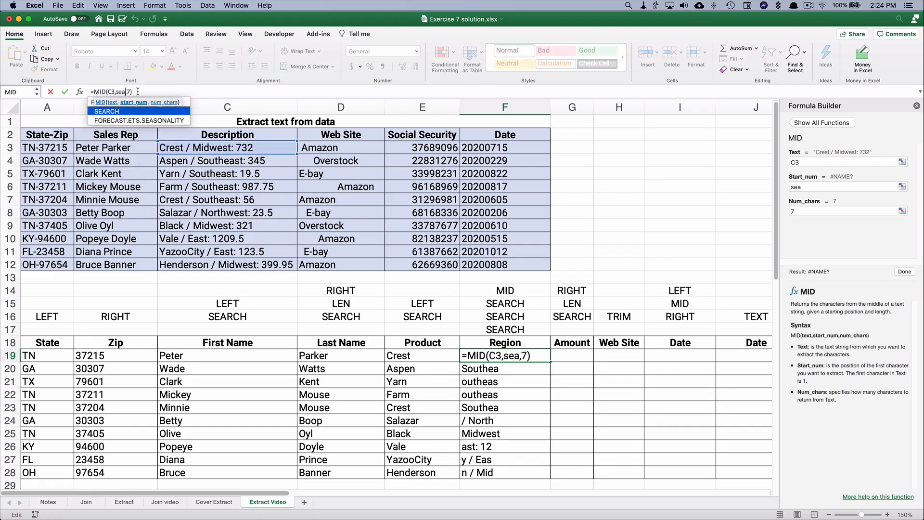
{"action": "type", "text": "ch("}
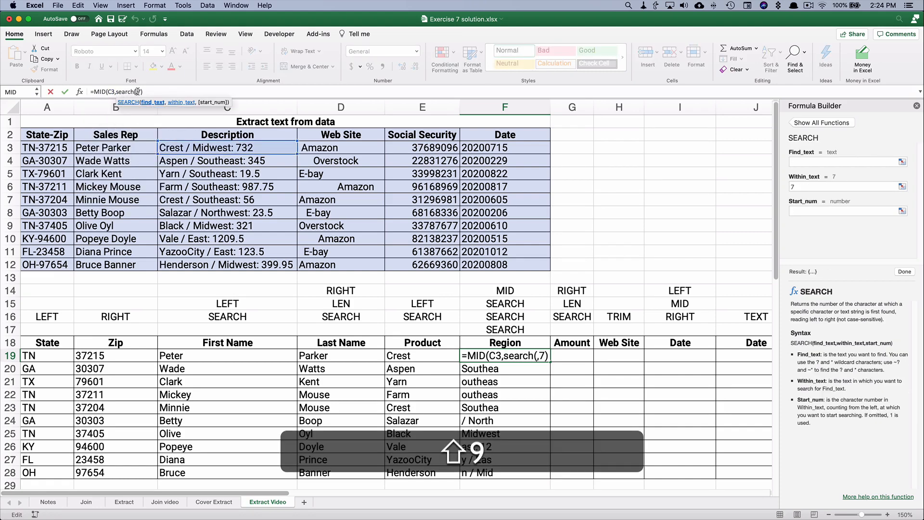
{"action": "type", "text": ")"}
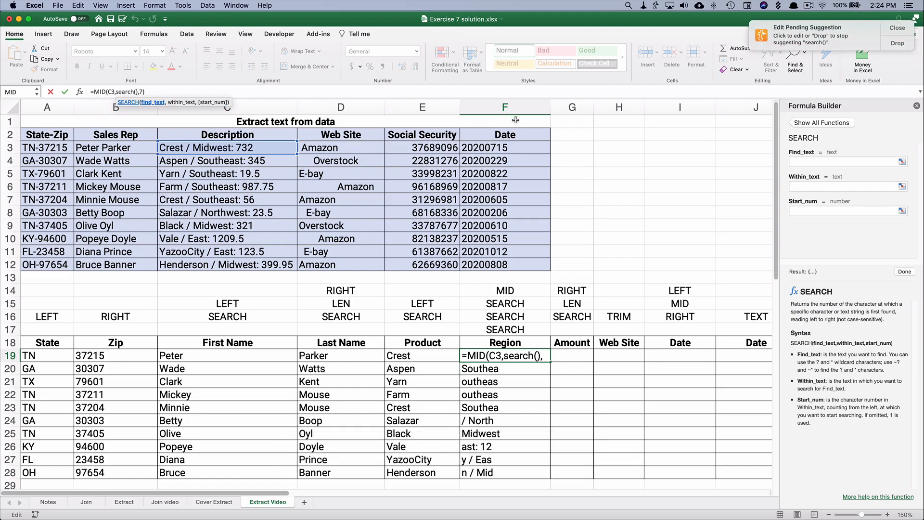
{"action": "left_click", "coordinate": [897, 31]}
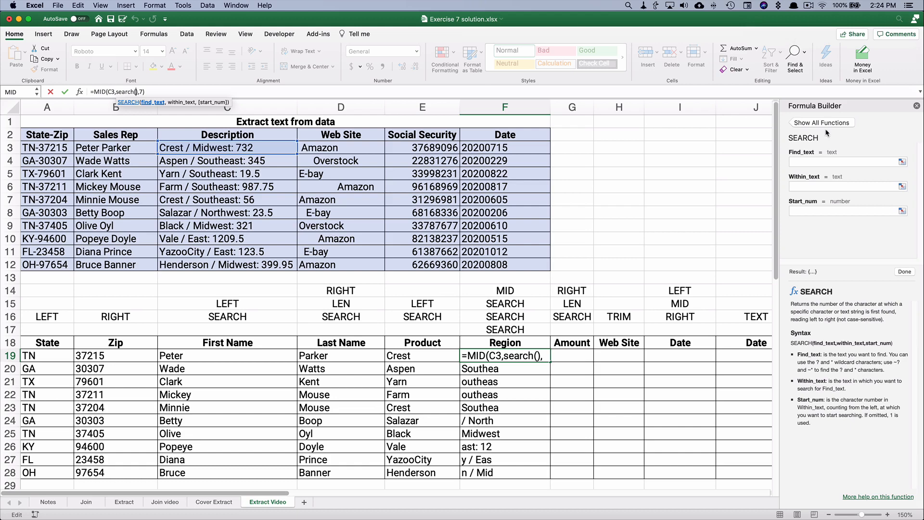
Step: Set the nested SEARCH in F19's MID formula to find "/" within C3, starting at character 1
{"action": "left_click", "coordinate": [808, 161]}
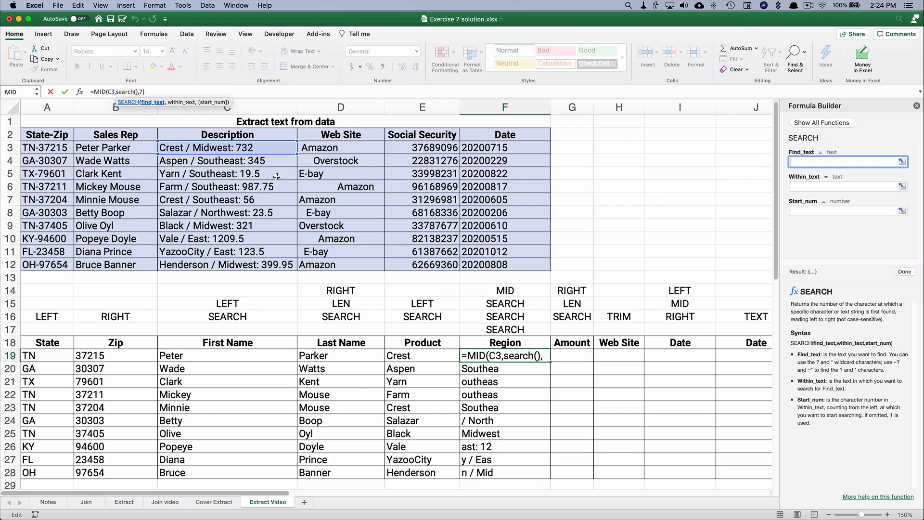
{"action": "type", "text": "/"}
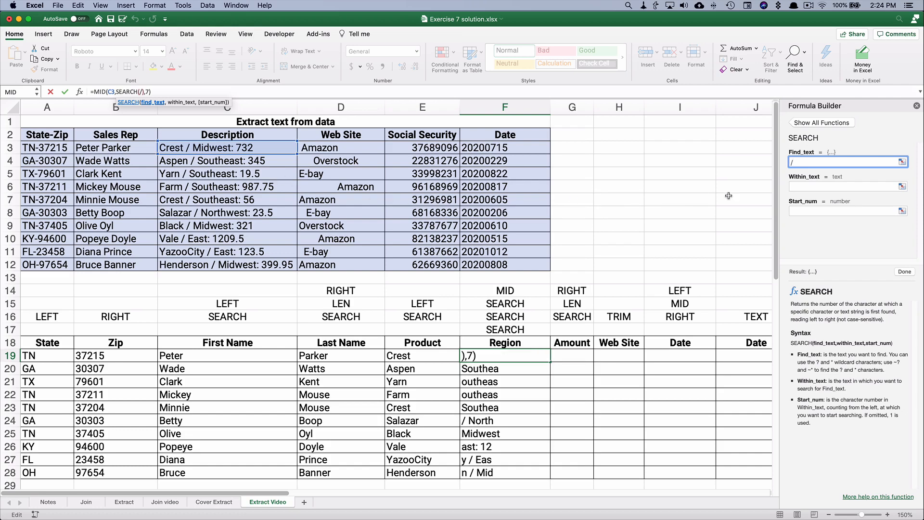
{"action": "left_click", "coordinate": [800, 187]}
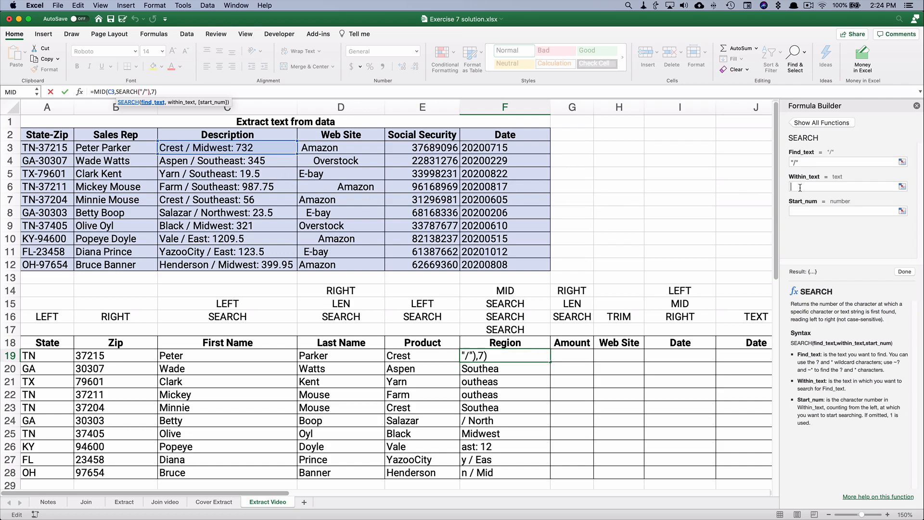
{"action": "left_click", "coordinate": [221, 148]}
{"action": "left_click", "coordinate": [806, 213]}
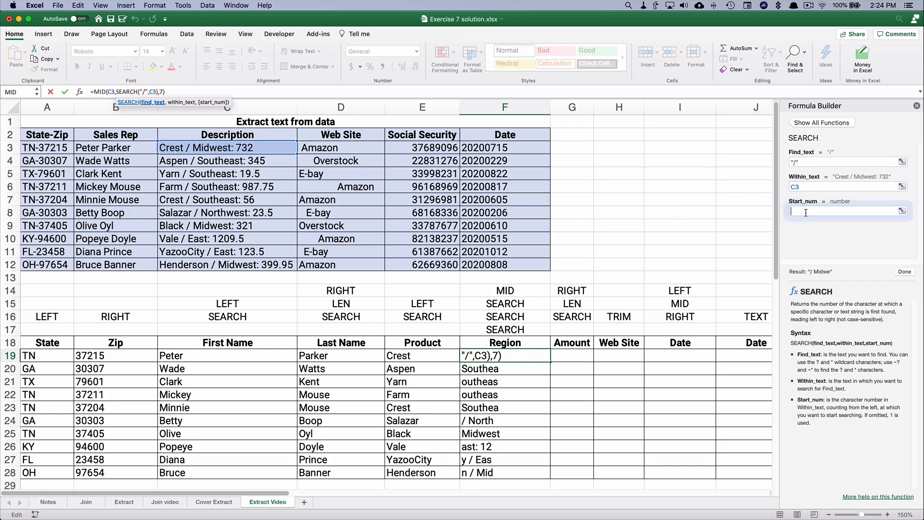
{"action": "type", "text": "1"}
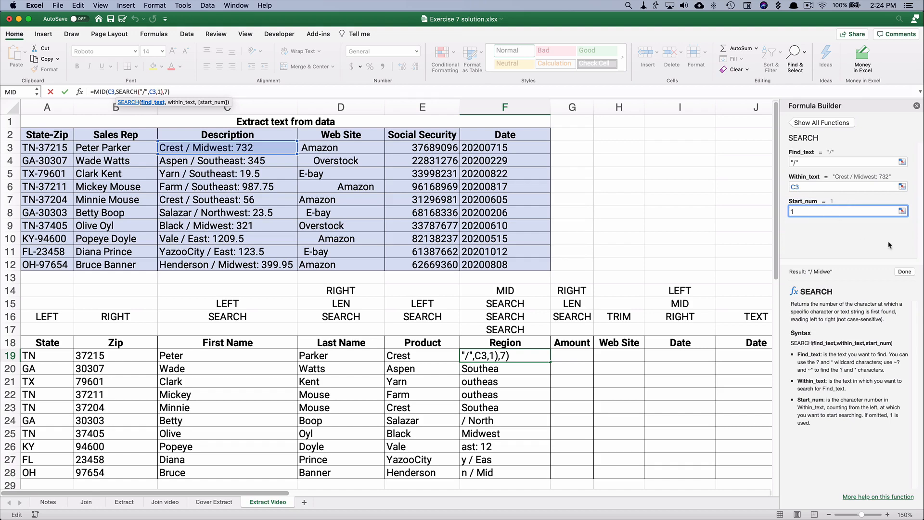
{"action": "left_click", "coordinate": [906, 272]}
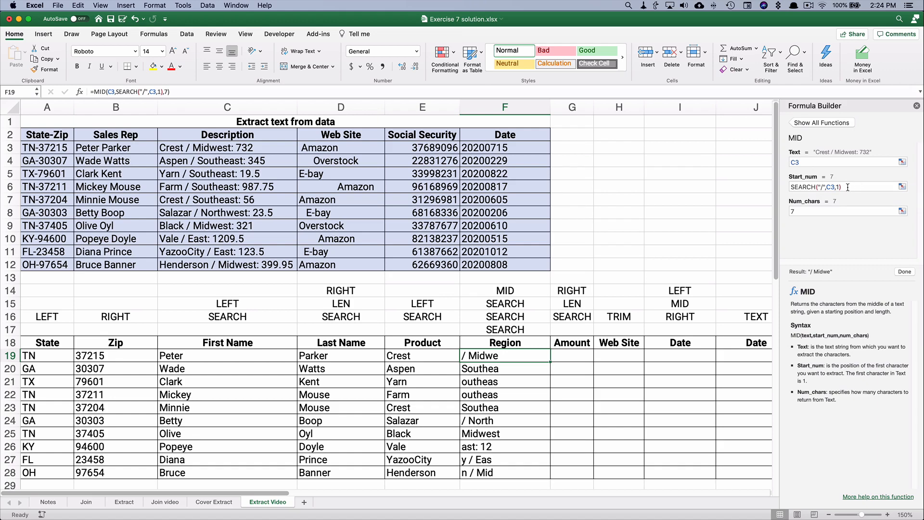
Step: Add 2 to the SEARCH result in the start number of F19's MID formula
{"action": "left_click", "coordinate": [872, 189]}
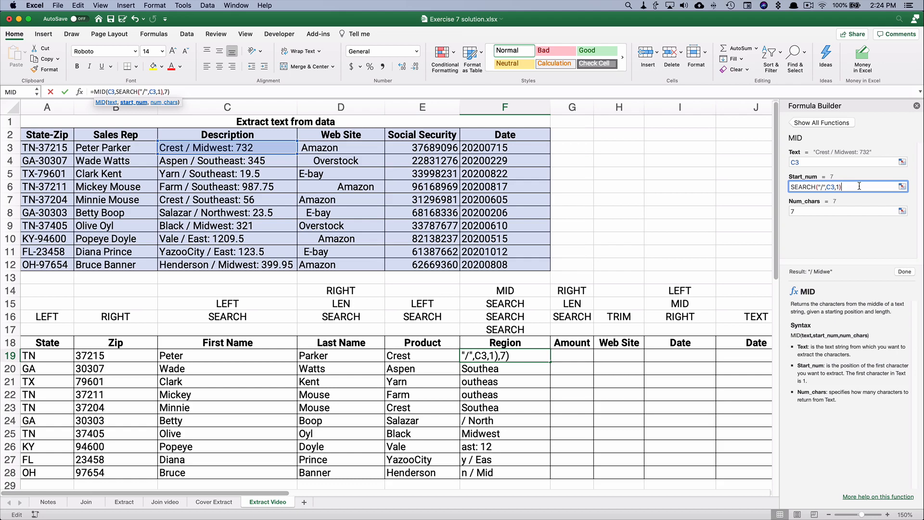
{"action": "type", "text": "+2"}
{"action": "left_click", "coordinate": [905, 271]}
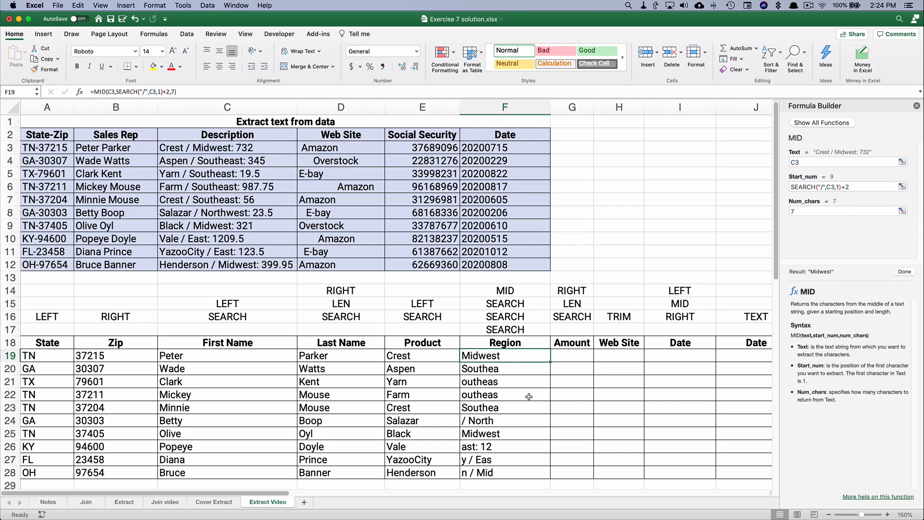
Step: Fill F19's MID formula down the Region column through F28, and check the formulas in F26, F19 and F21
{"action": "scroll", "coordinate": [529, 398], "scroll_direction": "down", "scroll_amount": 1}
{"action": "scroll", "coordinate": [529, 398], "scroll_direction": "down", "scroll_amount": 1}
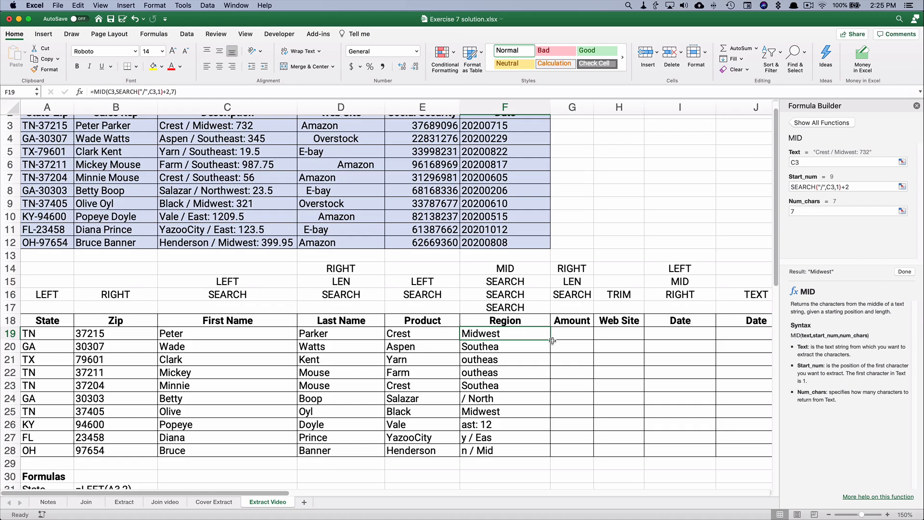
{"action": "left_click_drag", "start_coordinate": [550, 339], "coordinate": [543, 450]}
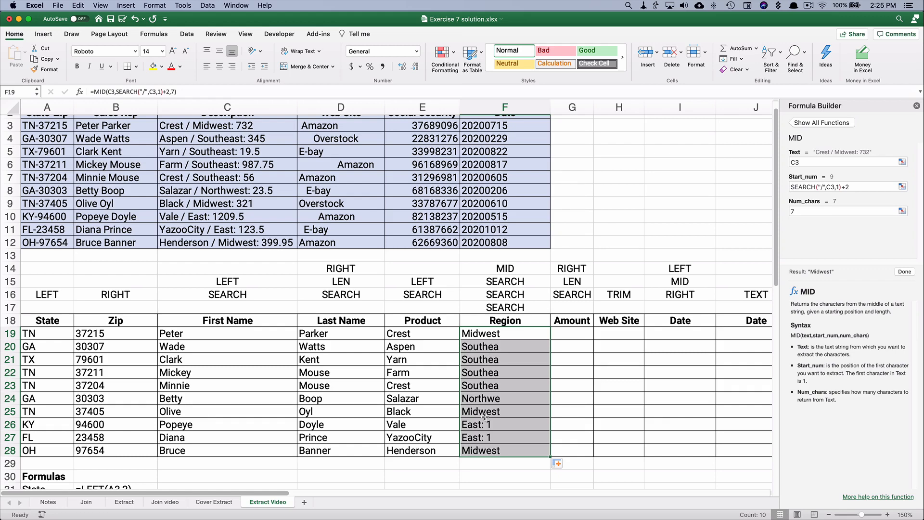
{"action": "left_click", "coordinate": [481, 423]}
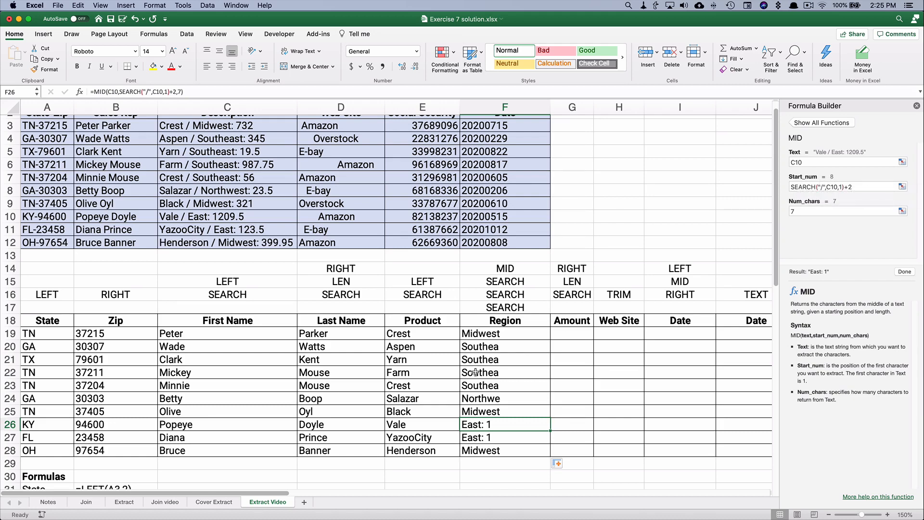
{"action": "left_click", "coordinate": [484, 336]}
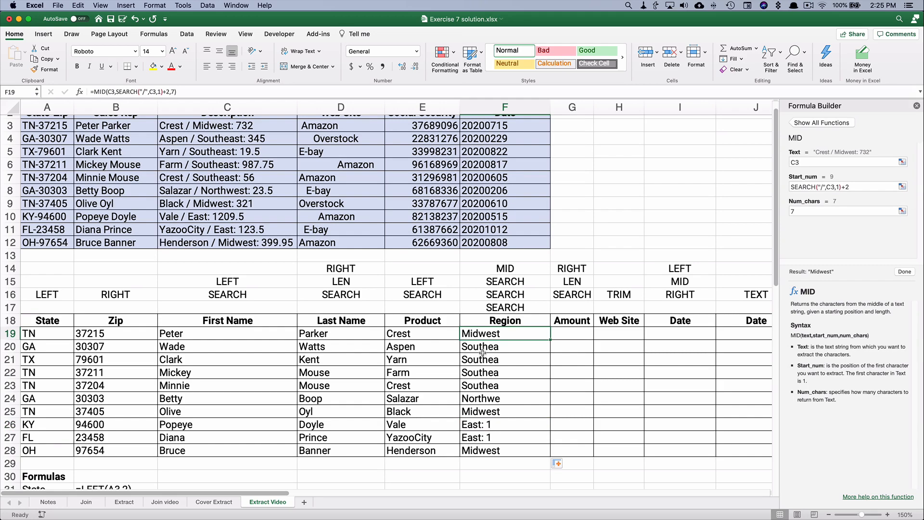
{"action": "left_click", "coordinate": [479, 360]}
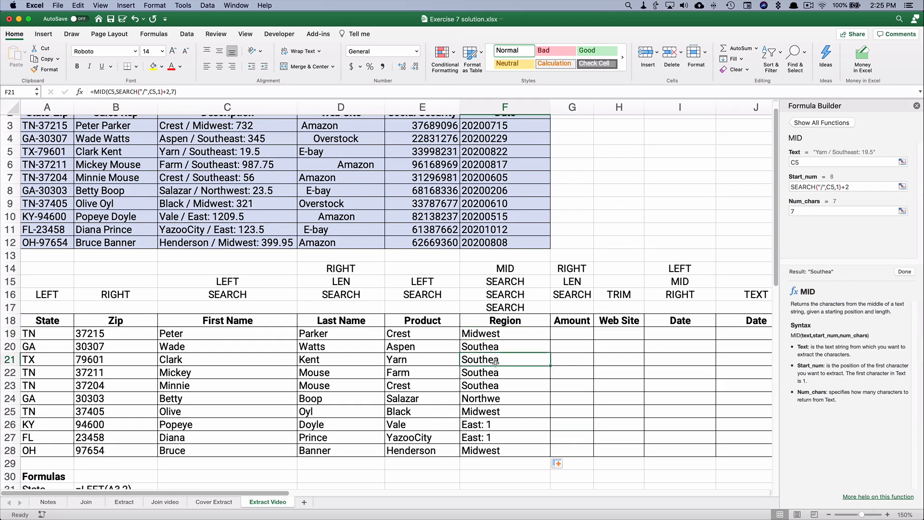
Step: Set the number of characters in F19's MID formula to the subtraction 16-9
{"action": "scroll", "coordinate": [481, 360], "scroll_direction": "up", "scroll_amount": 2}
{"action": "left_click", "coordinate": [483, 355]}
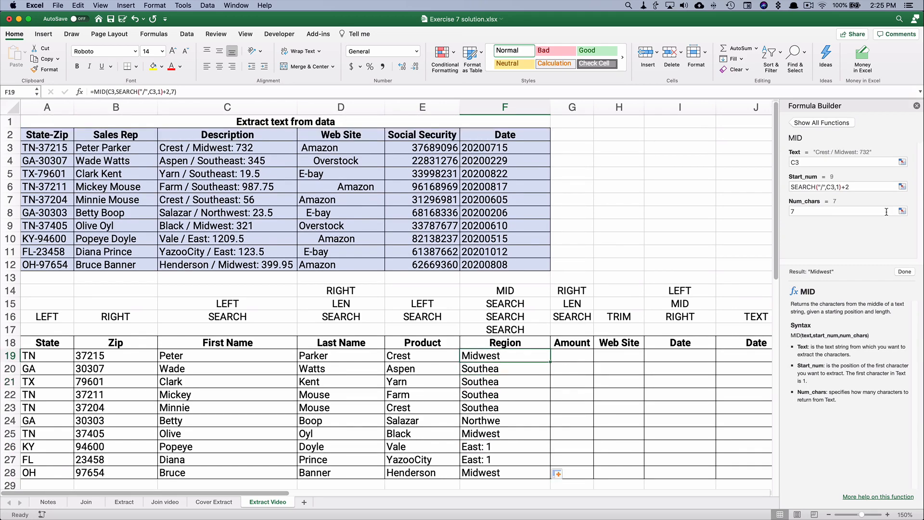
{"action": "left_click", "coordinate": [804, 211]}
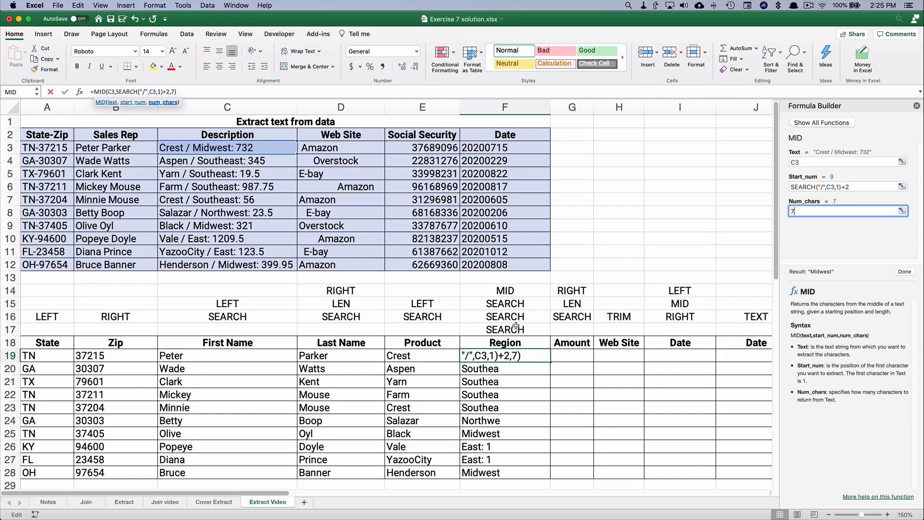
{"action": "key", "text": "Return"}
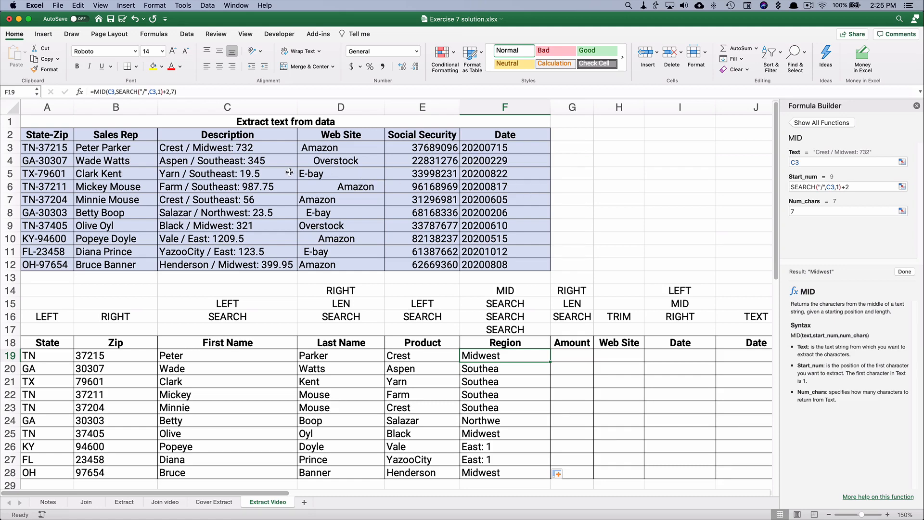
{"action": "left_click", "coordinate": [812, 213]}
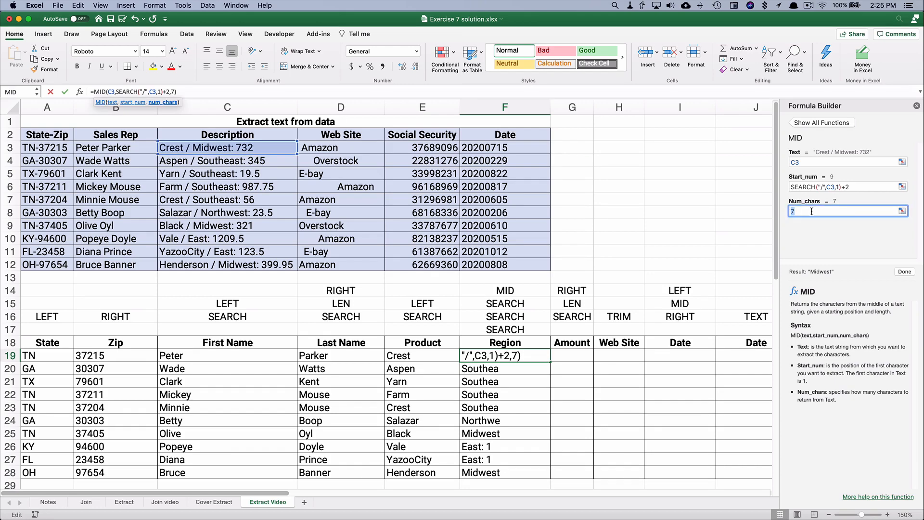
{"action": "type", "text": "16-9"}
{"action": "left_click", "coordinate": [905, 272]}
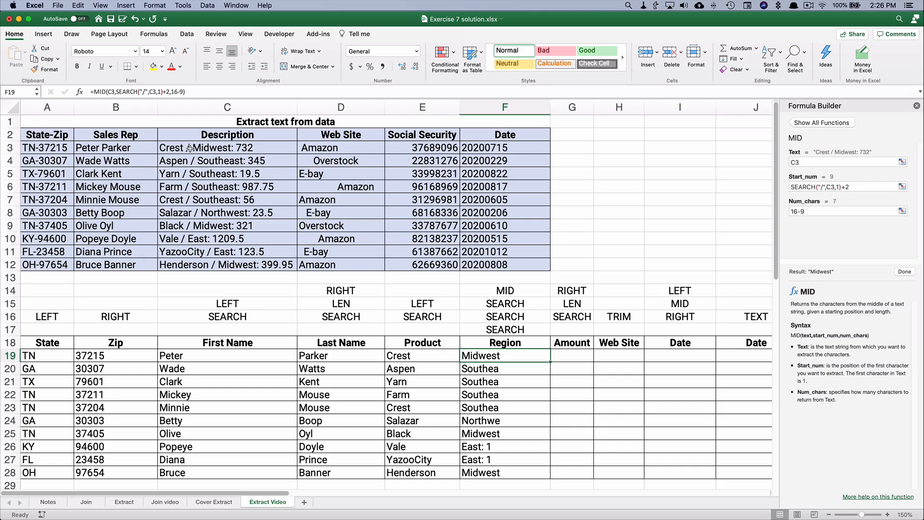
Step: Replace the 16 in the character count of F19's MID formula with an empty nested SEARCH function
{"action": "left_click", "coordinate": [178, 92]}
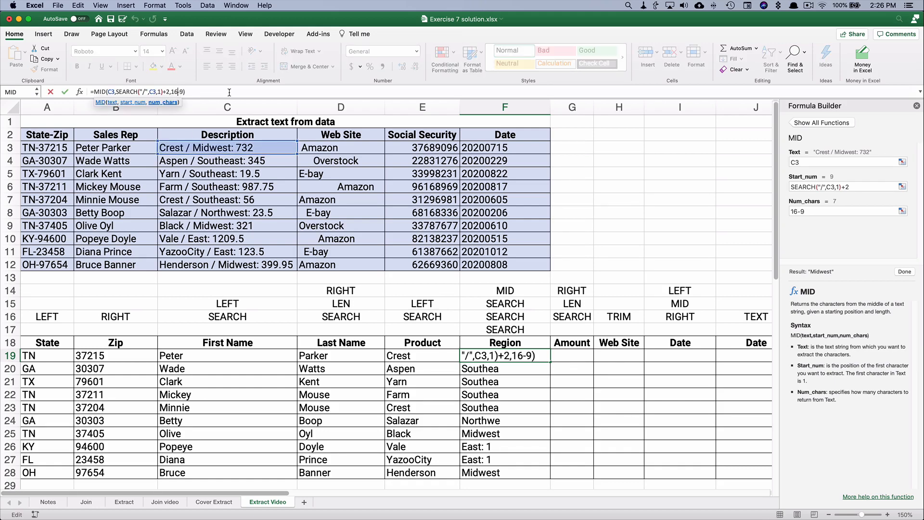
{"action": "key", "text": "BackSpace"}
{"action": "key", "text": "BackSpace"}
{"action": "type", "text": "search"}
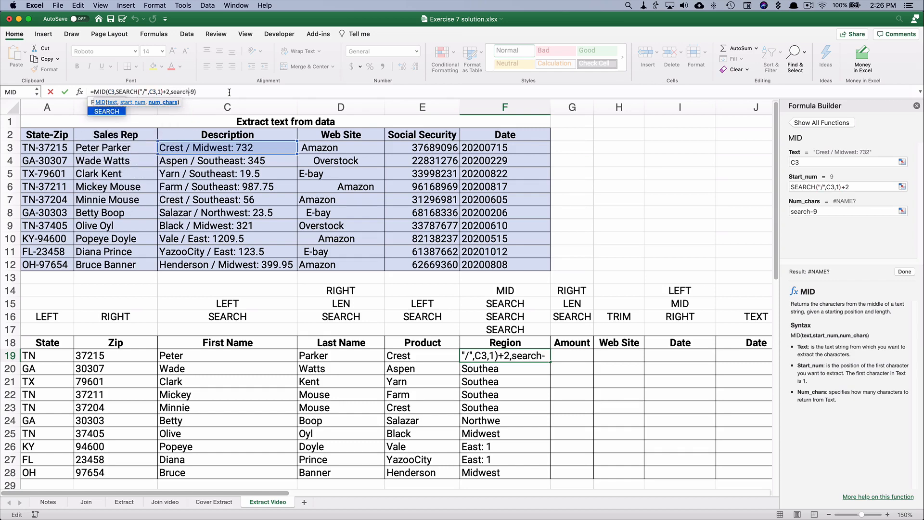
{"action": "type", "text": "()"}
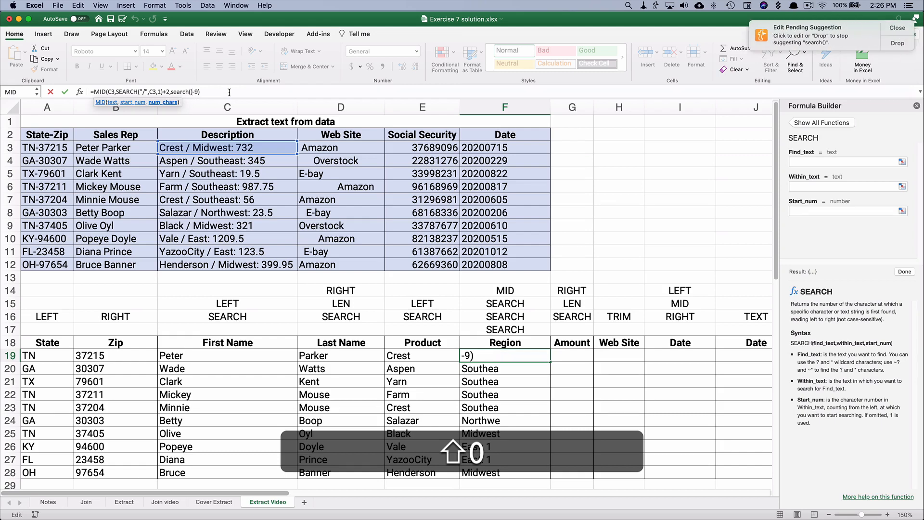
{"action": "key", "text": "Left"}
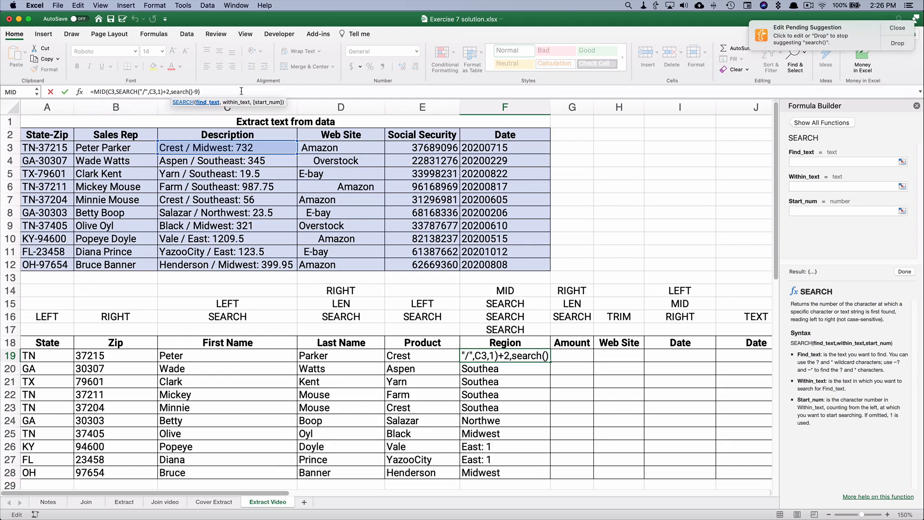
Step: Set the new nested SEARCH in F19's character count to find ":" within C3, starting at character 1
{"action": "left_click", "coordinate": [799, 160]}
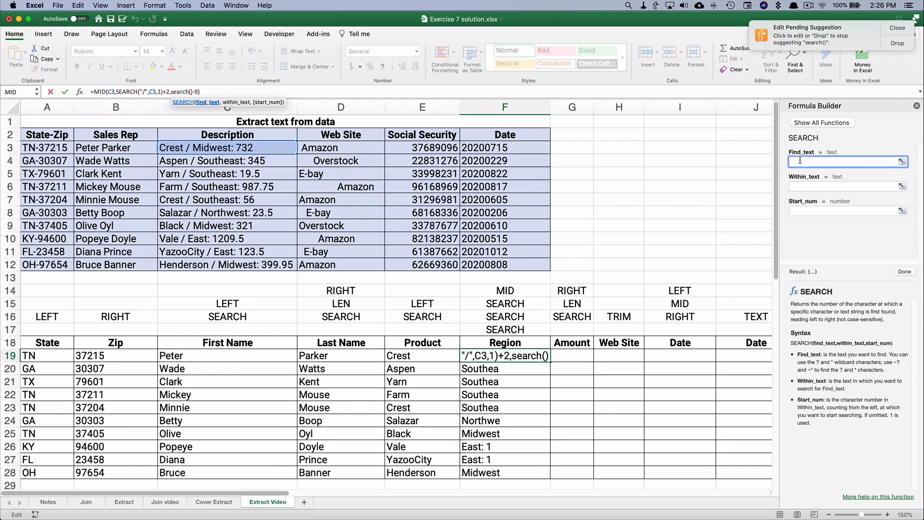
{"action": "type", "text": ":"}
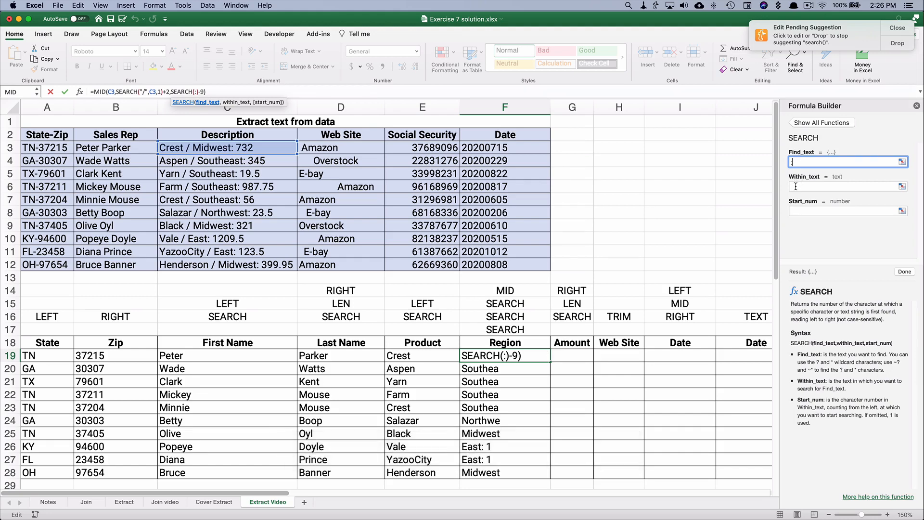
{"action": "left_click", "coordinate": [800, 187]}
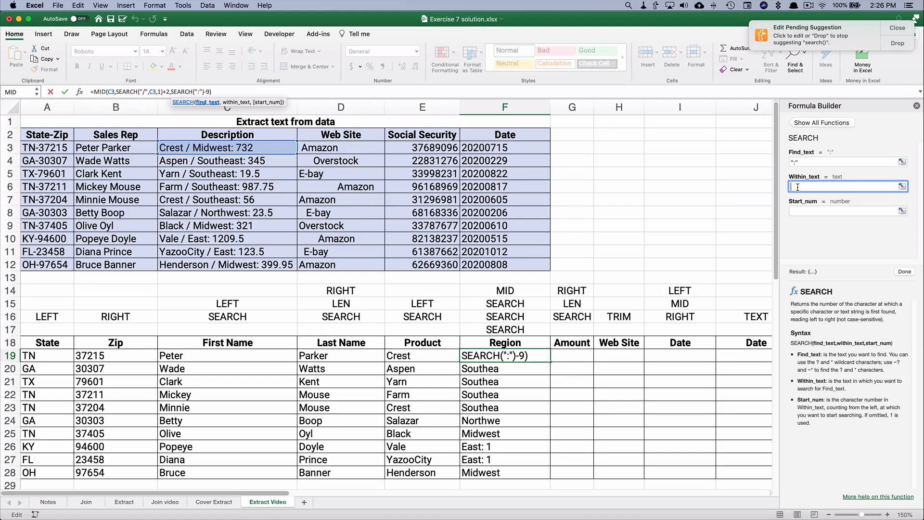
{"action": "left_click", "coordinate": [215, 147]}
{"action": "left_click", "coordinate": [807, 209]}
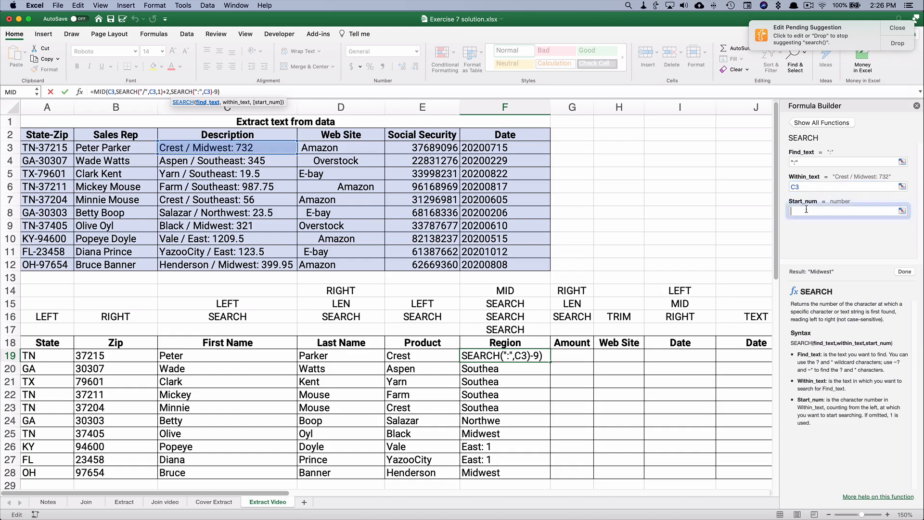
{"action": "type", "text": "1"}
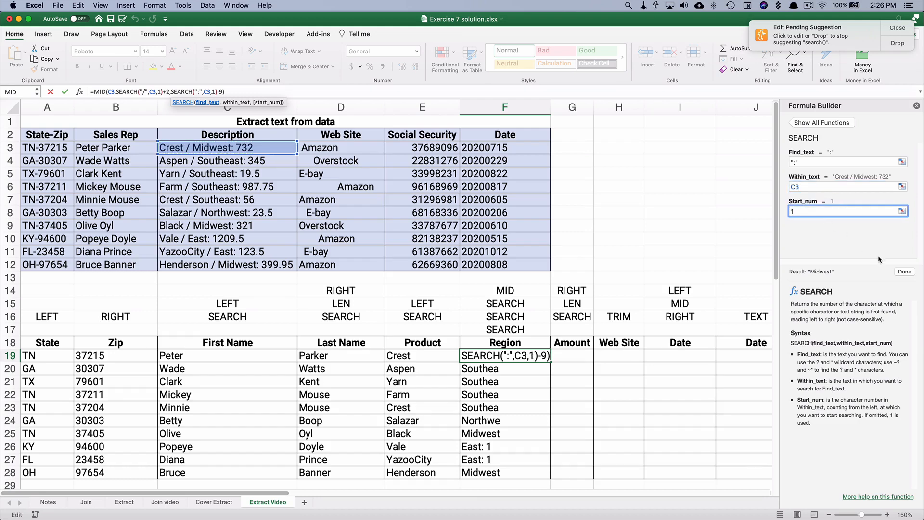
{"action": "left_click", "coordinate": [904, 271]}
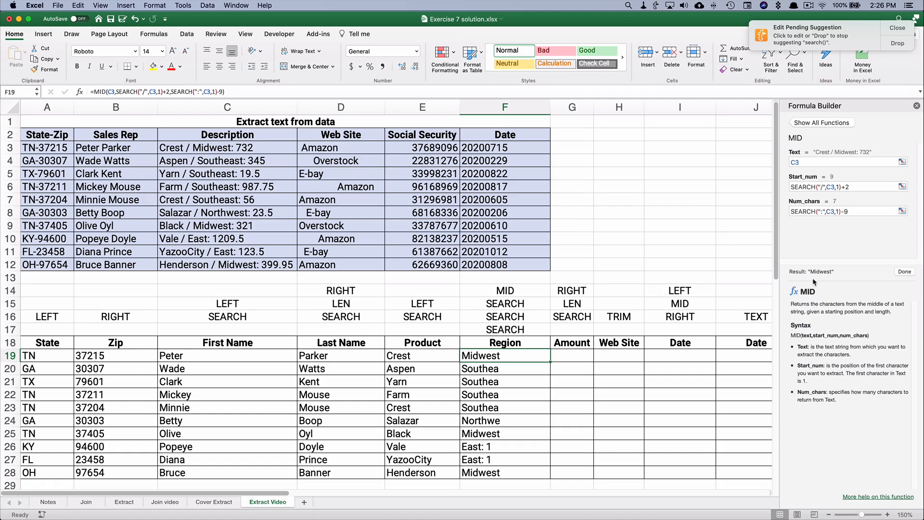
Step: Replace the subtracted 9 in the character count of F19's MID formula with another empty SEARCH function
{"action": "left_click", "coordinate": [203, 92]}
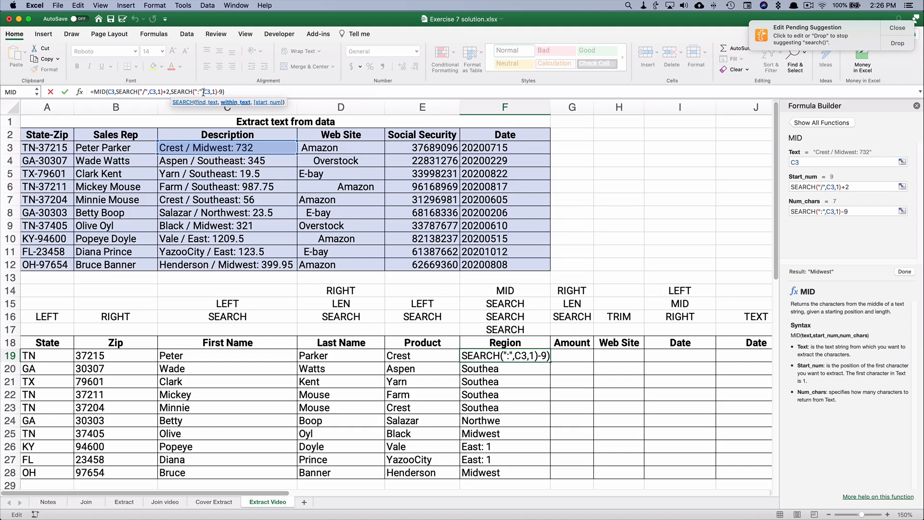
{"action": "key", "text": "Return"}
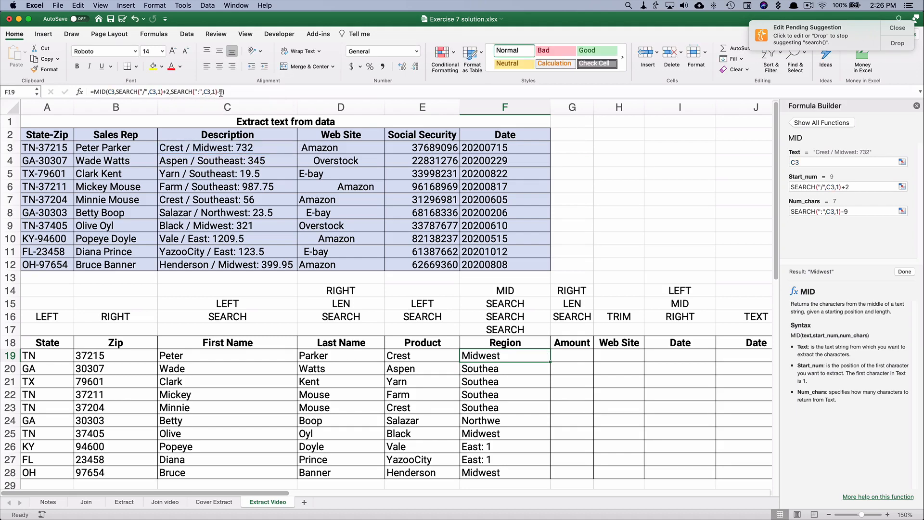
{"action": "left_click", "coordinate": [245, 92]}
{"action": "key", "text": "BackSpace"}
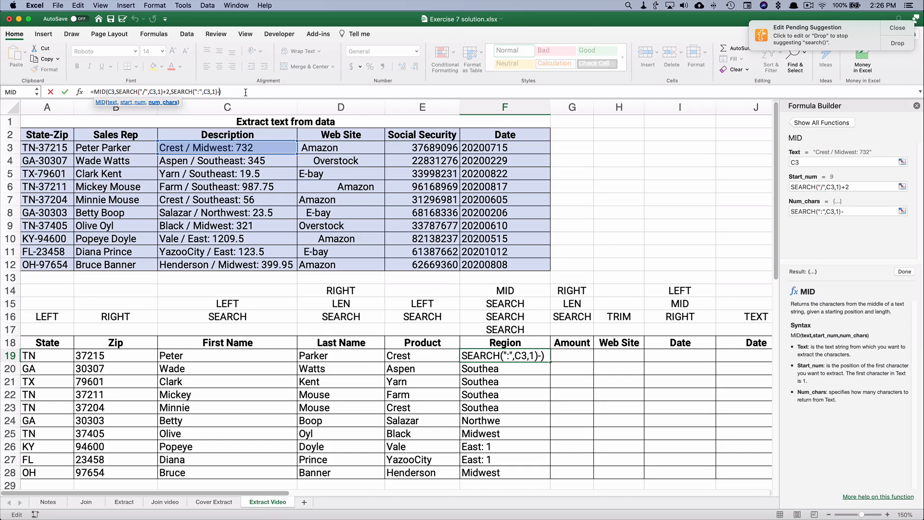
{"action": "type", "text": "search"}
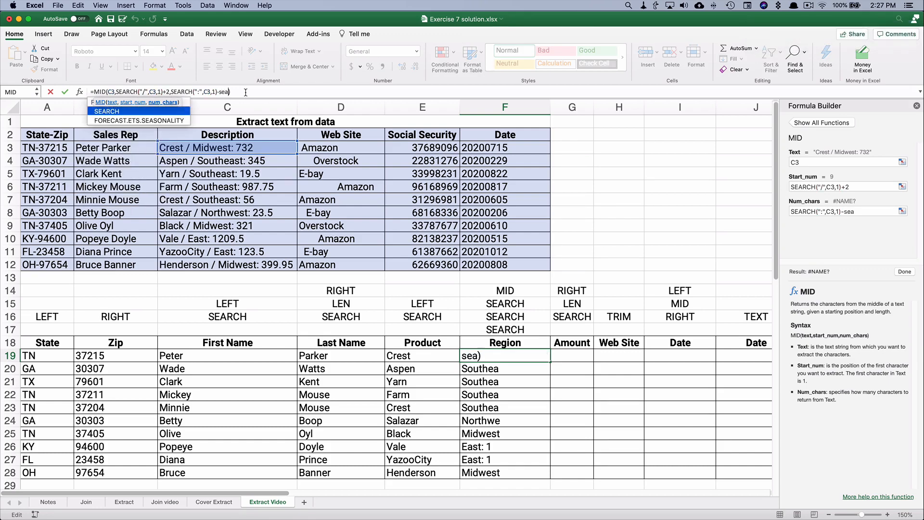
{"action": "type", "text": "(0"}
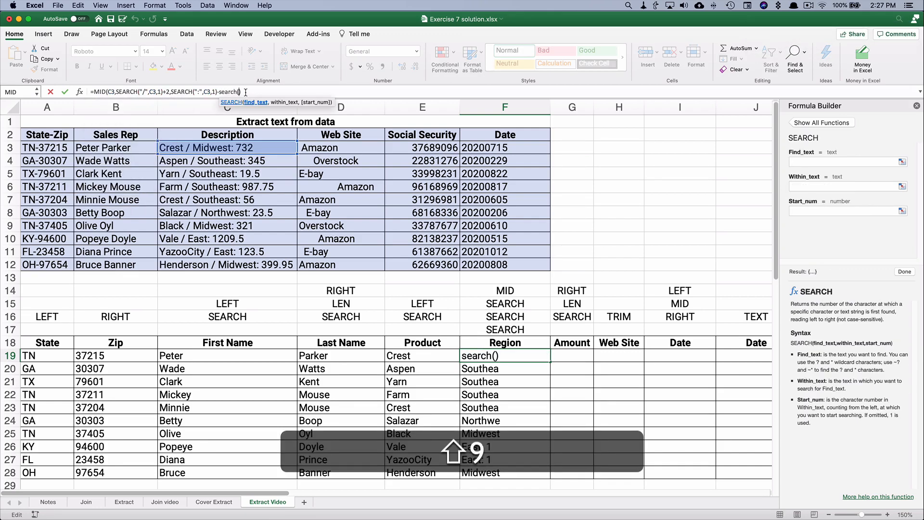
{"action": "key", "text": "BackSpace"}
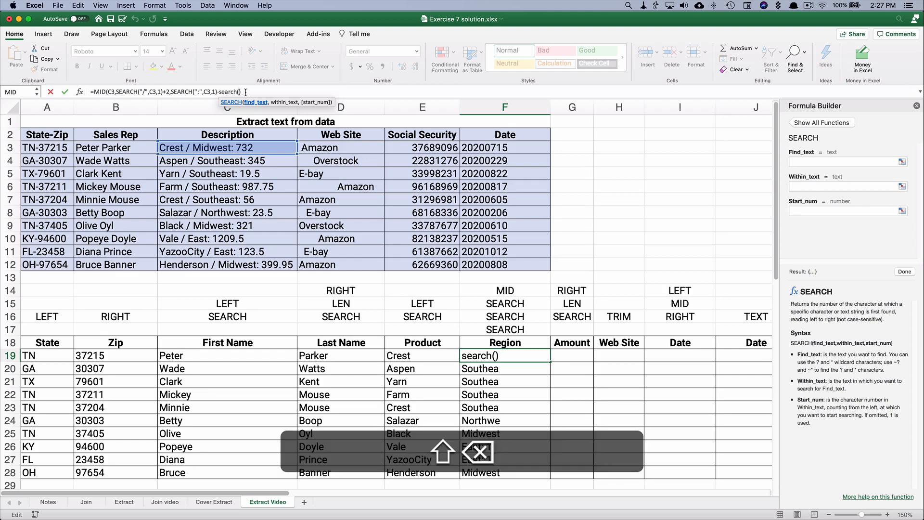
{"action": "type", "text": ")"}
{"action": "key", "text": "Left"}
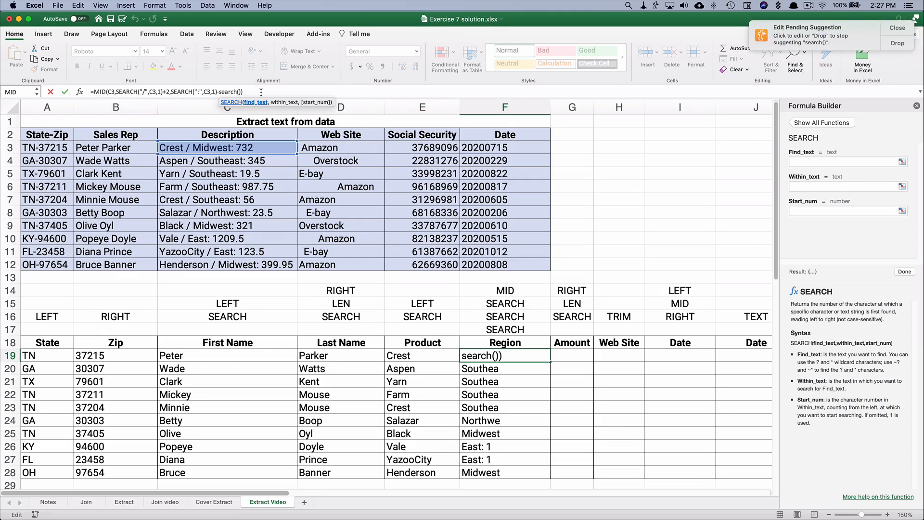
Step: Set the subtracted SEARCH in F19's character count to find "/" within C3, starting at character 1
{"action": "left_click", "coordinate": [805, 162]}
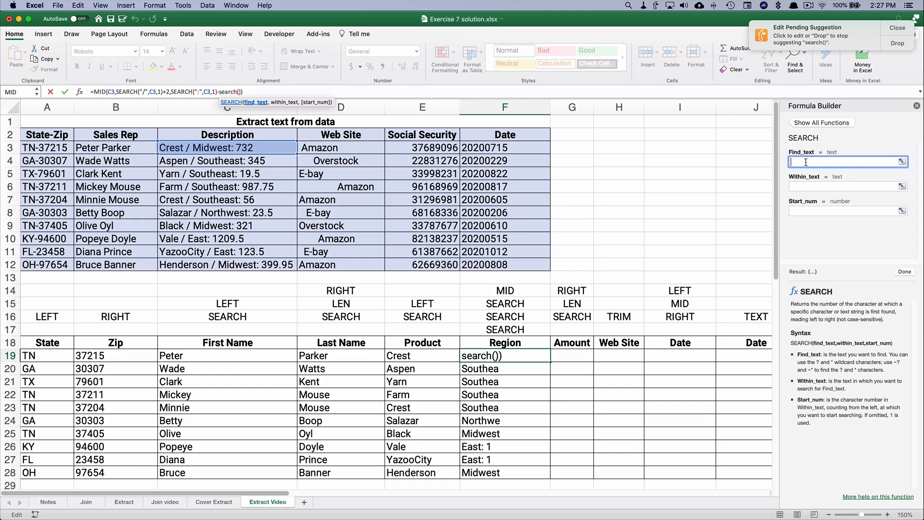
{"action": "type", "text": "/"}
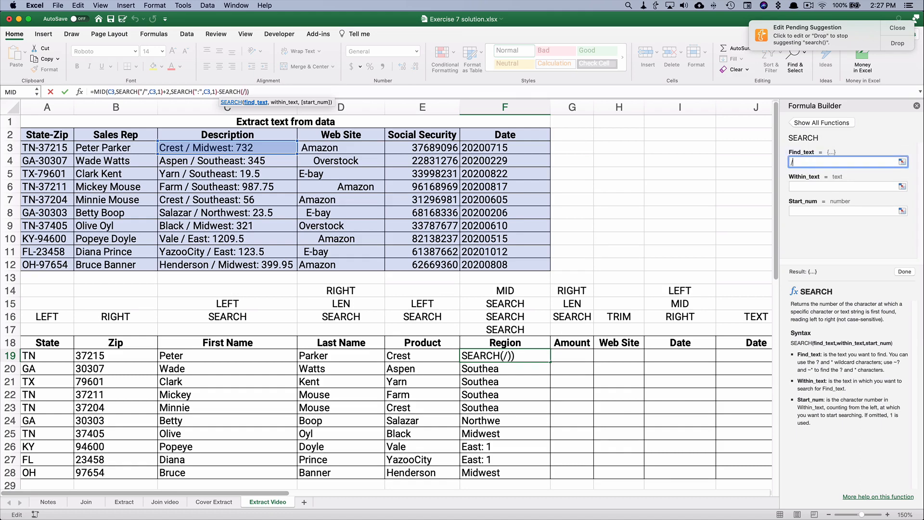
{"action": "left_click", "coordinate": [805, 186]}
{"action": "left_click", "coordinate": [208, 147]}
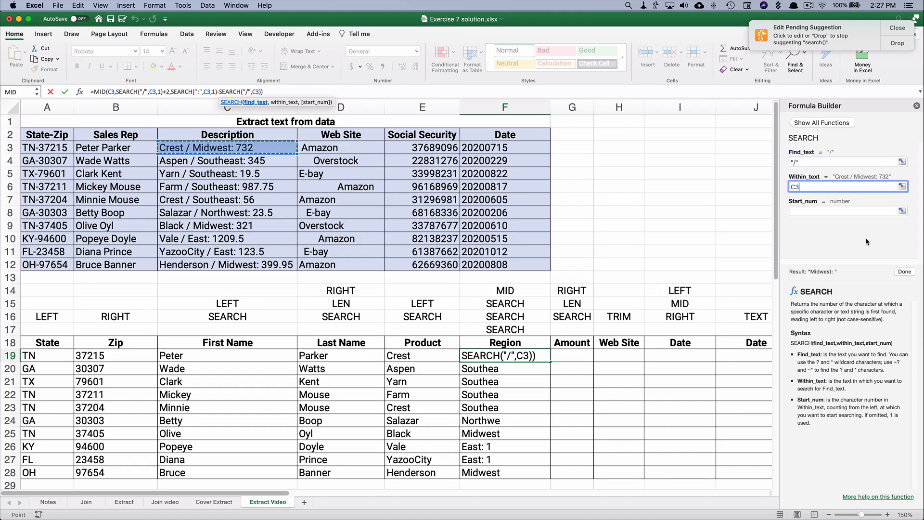
{"action": "left_click", "coordinate": [797, 212]}
{"action": "type", "text": "1"}
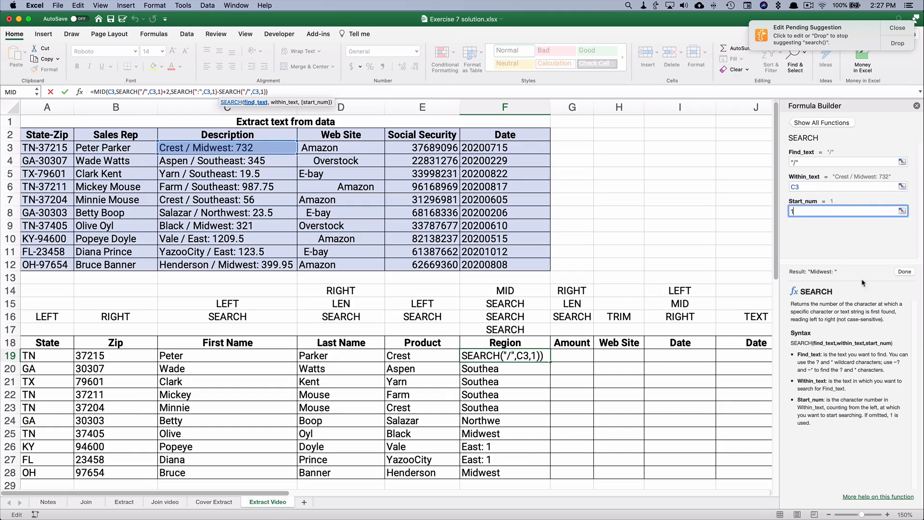
{"action": "left_click", "coordinate": [904, 272]}
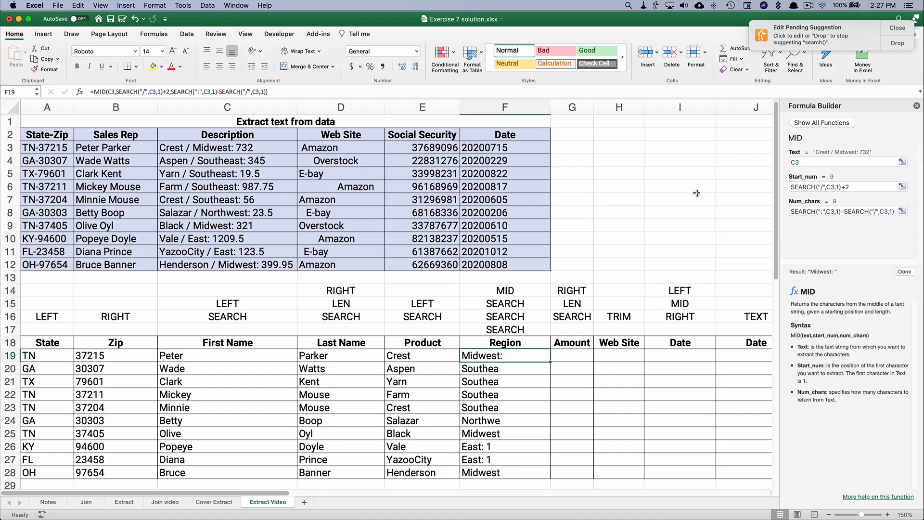
Step: Subtract 2 from the end of the character count in F19's MID formula
{"action": "left_click", "coordinate": [896, 212]}
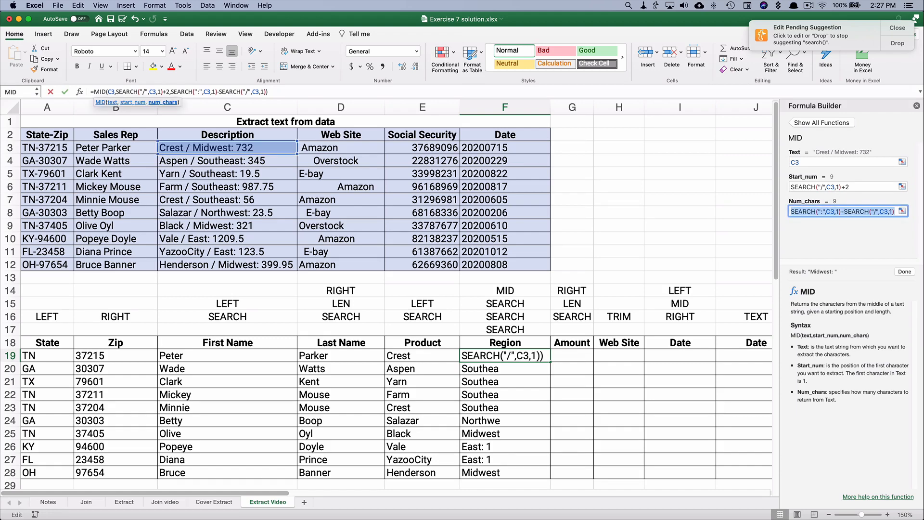
{"action": "left_click", "coordinate": [895, 211]}
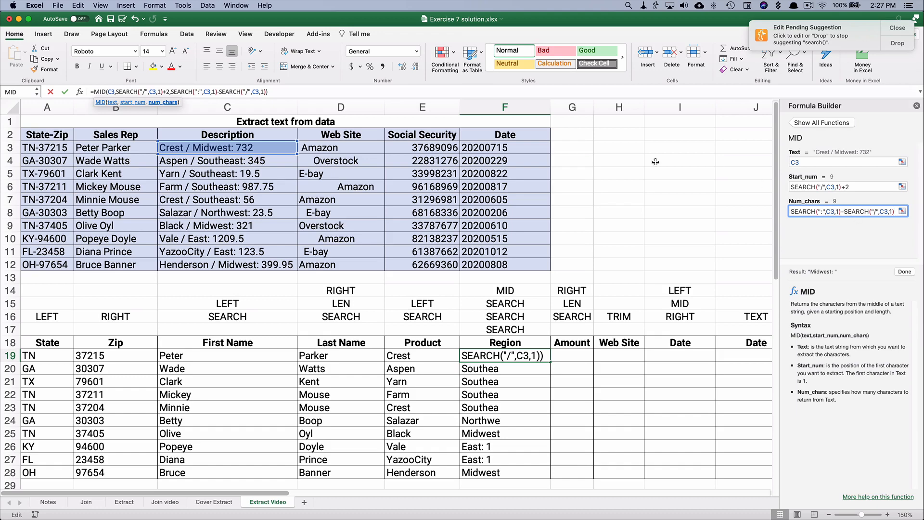
{"action": "left_click", "coordinate": [265, 92]}
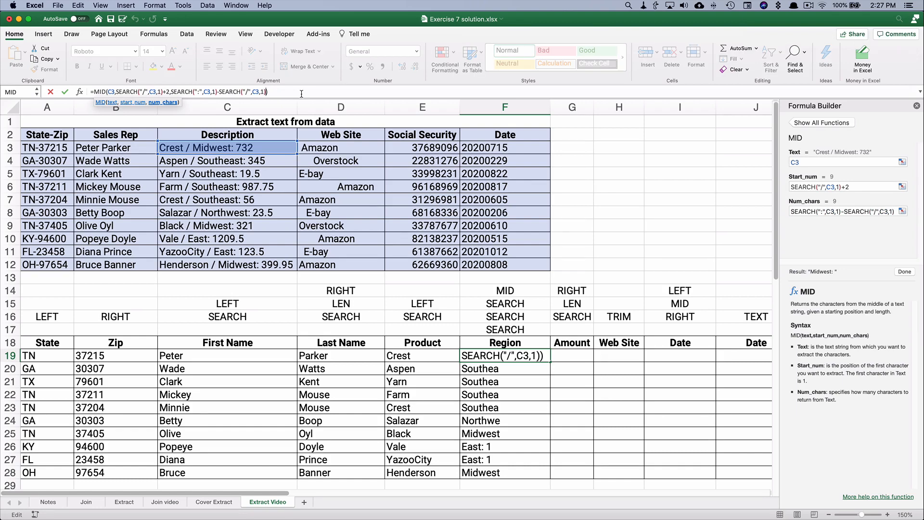
{"action": "type", "text": "-2"}
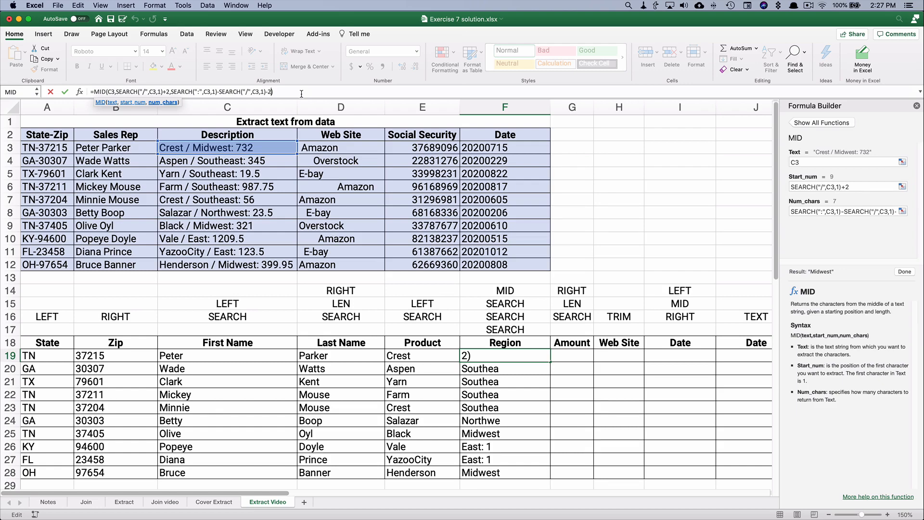
{"action": "key", "text": "Return"}
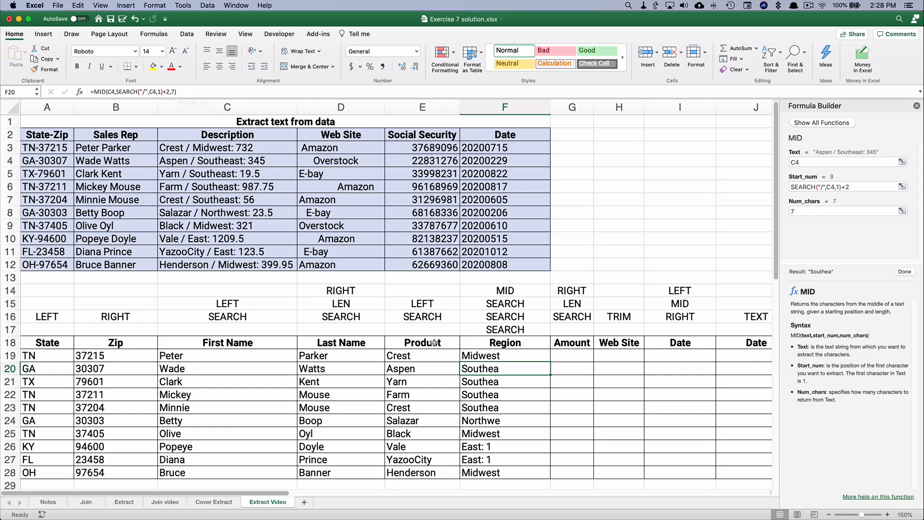
Step: Copy F19's region formula down the Region column through F28
{"action": "left_click", "coordinate": [474, 357]}
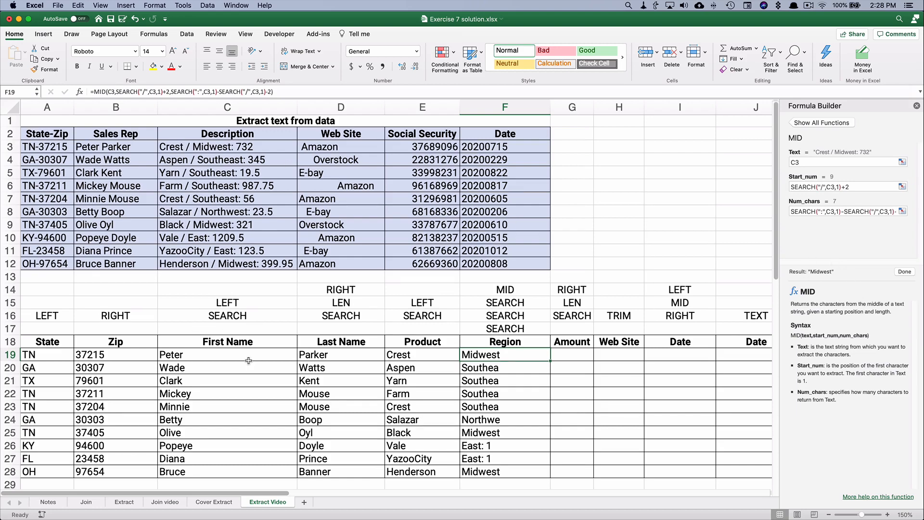
{"action": "scroll", "coordinate": [192, 385], "scroll_direction": "down", "scroll_amount": 6}
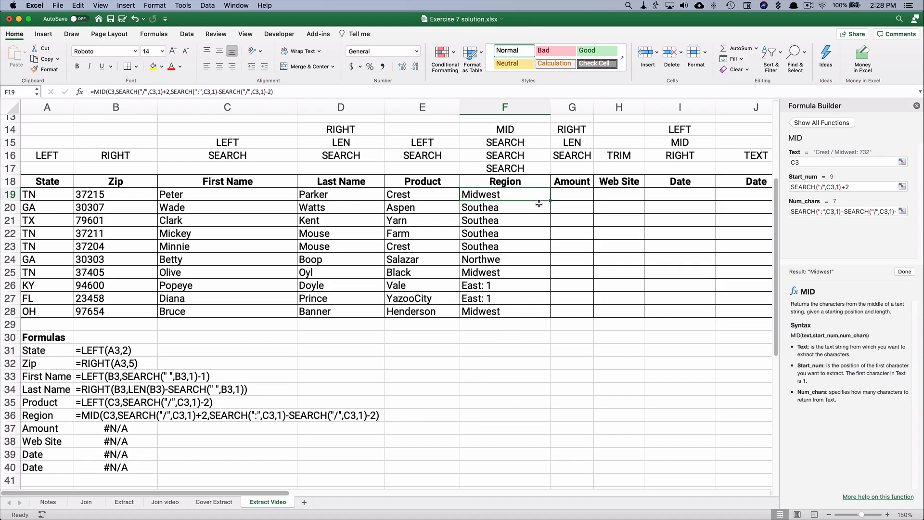
{"action": "left_click_drag", "start_coordinate": [550, 200], "coordinate": [545, 318]}
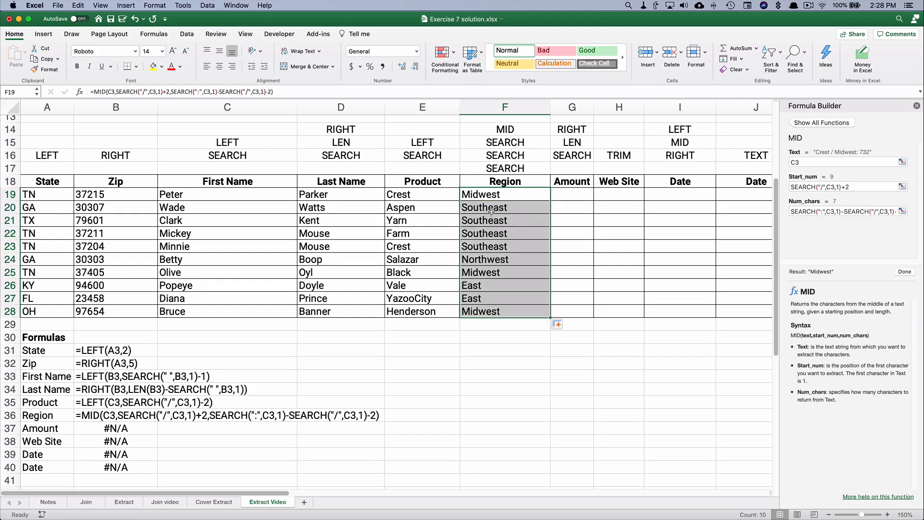
Step: Examine the region formulas in F19, F20 and F26 and the Region formula text in B36
{"action": "left_click", "coordinate": [483, 197]}
{"action": "scroll", "coordinate": [494, 226], "scroll_direction": "up", "scroll_amount": 4}
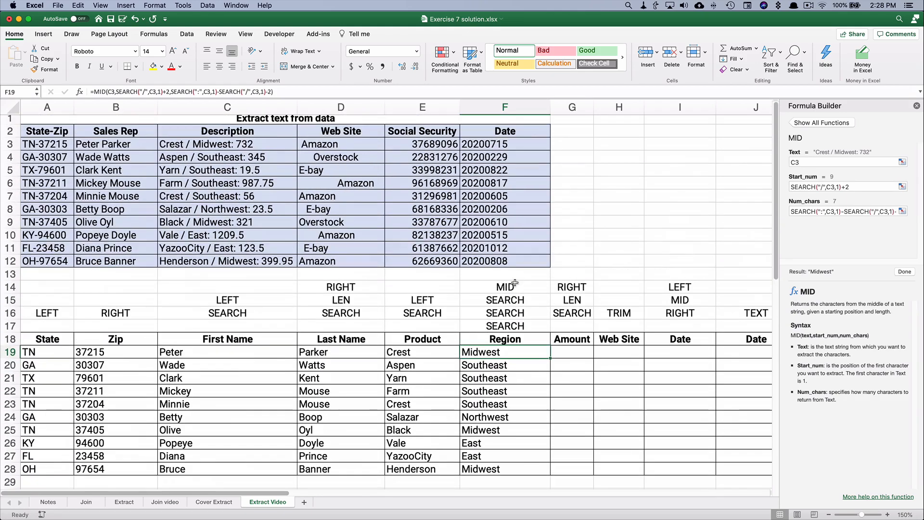
{"action": "left_click", "coordinate": [481, 364]}
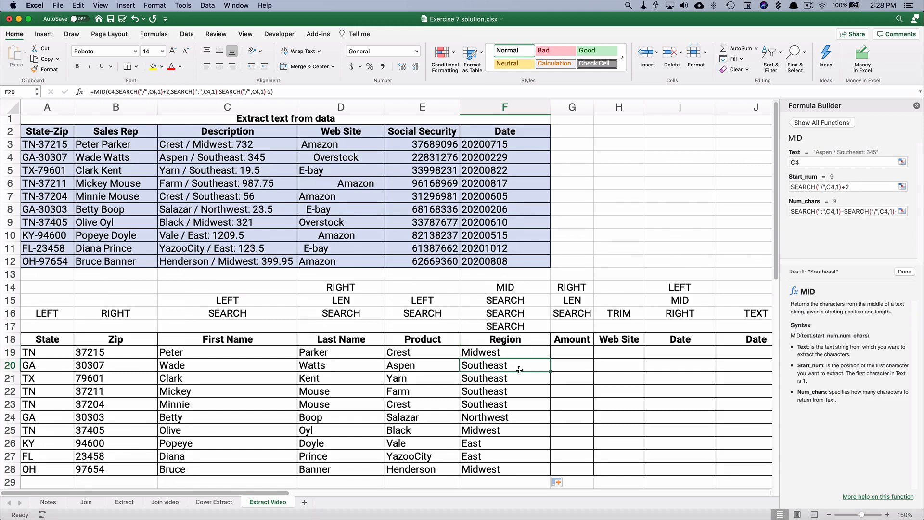
{"action": "left_click", "coordinate": [486, 441]}
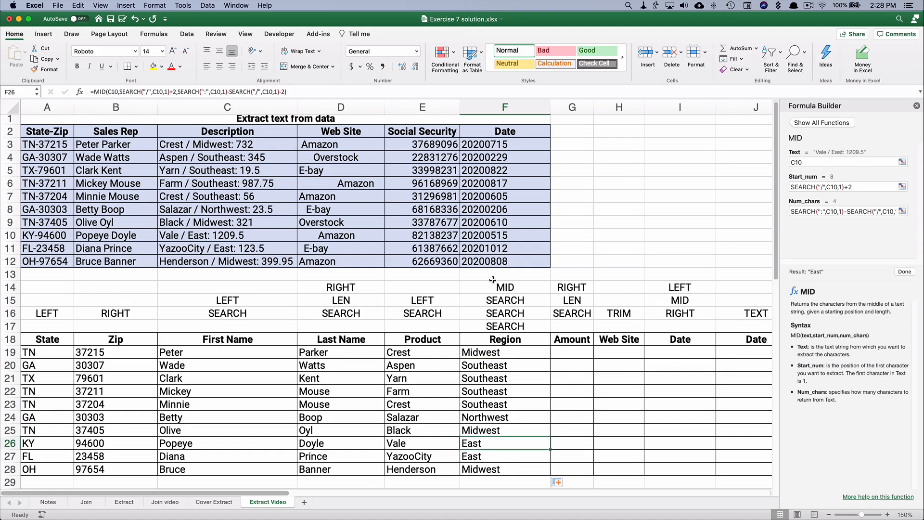
{"action": "scroll", "coordinate": [322, 338], "scroll_direction": "down", "scroll_amount": 2}
{"action": "scroll", "coordinate": [322, 338], "scroll_direction": "down", "scroll_amount": 2}
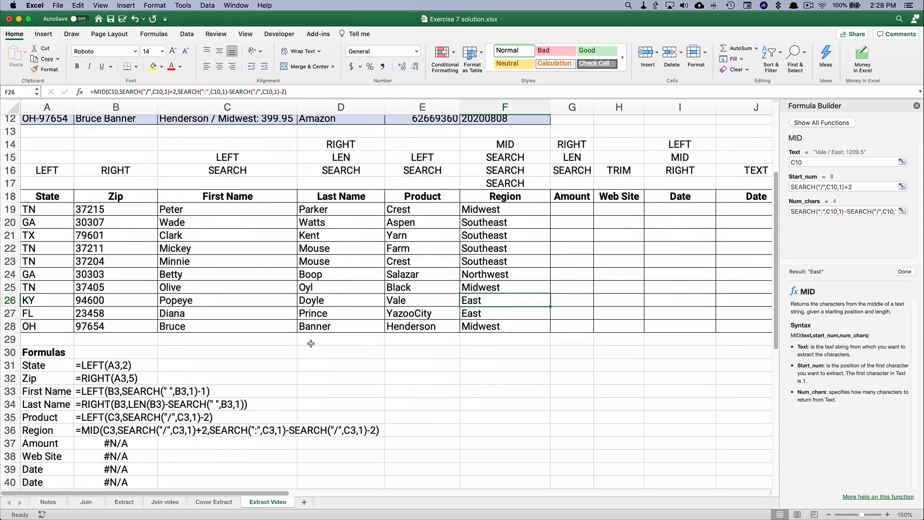
{"action": "left_click", "coordinate": [102, 428]}
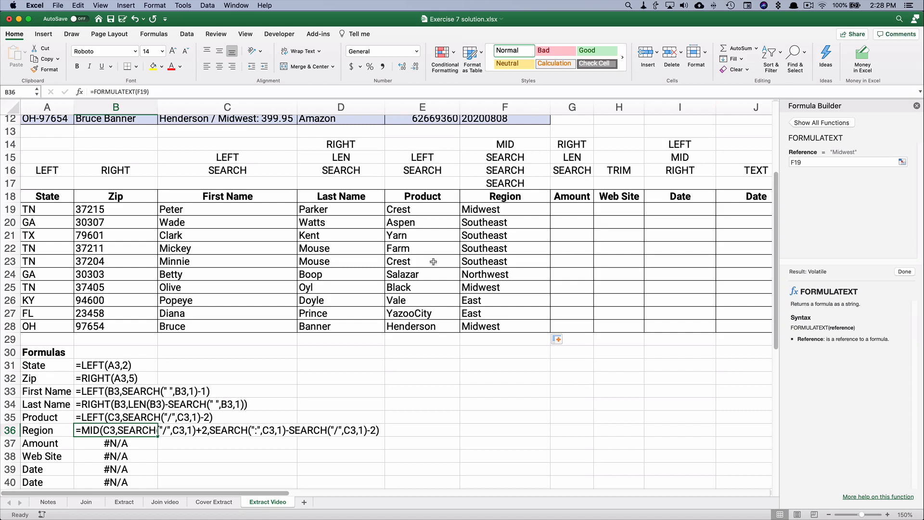
Step: Insert the RIGHT function into the first Amount cell, G19
{"action": "left_click", "coordinate": [570, 211]}
{"action": "scroll", "coordinate": [569, 230], "scroll_direction": "up", "scroll_amount": 4}
{"action": "scroll", "coordinate": [569, 231], "scroll_direction": "up", "scroll_amount": 1}
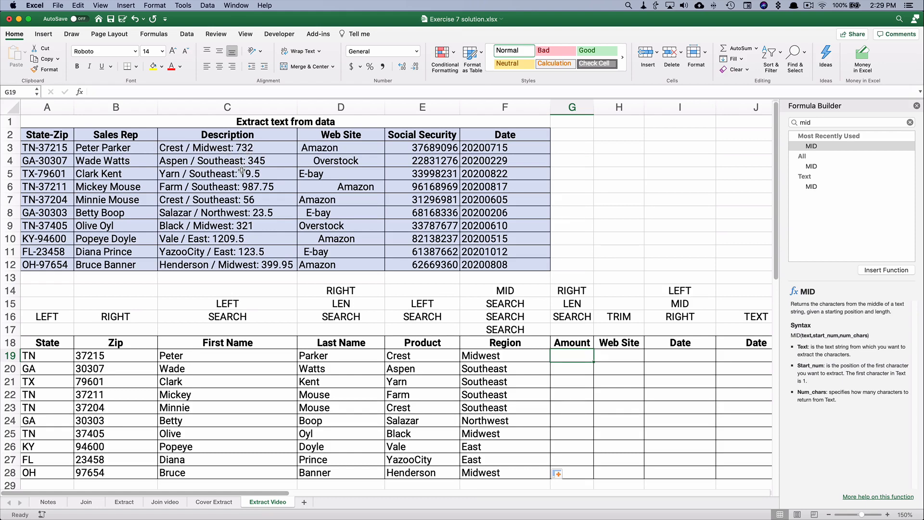
{"action": "left_click", "coordinate": [823, 124]}
{"action": "type", "text": "righ"}
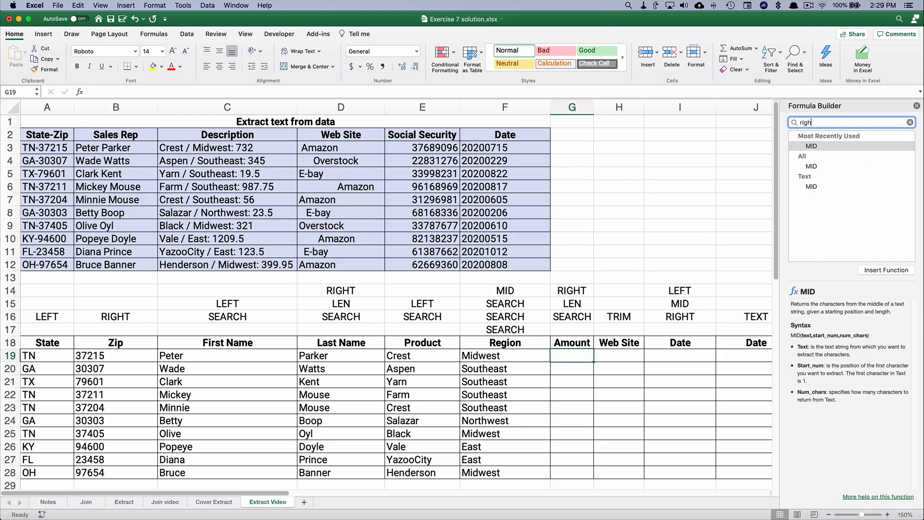
{"action": "type", "text": "t"}
{"action": "double_click", "coordinate": [812, 146]}
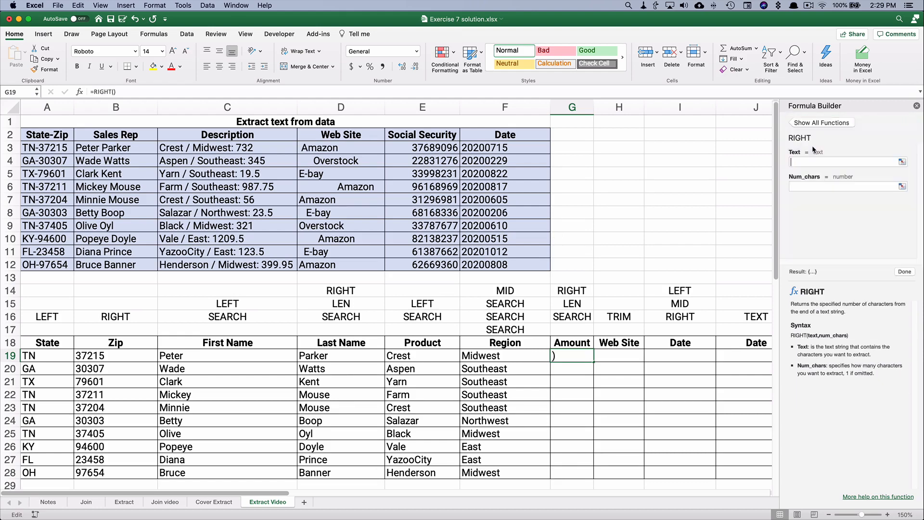
Step: Set G19's RIGHT function to take 5 characters from C3, and fill the formula down through G28
{"action": "left_click", "coordinate": [204, 150]}
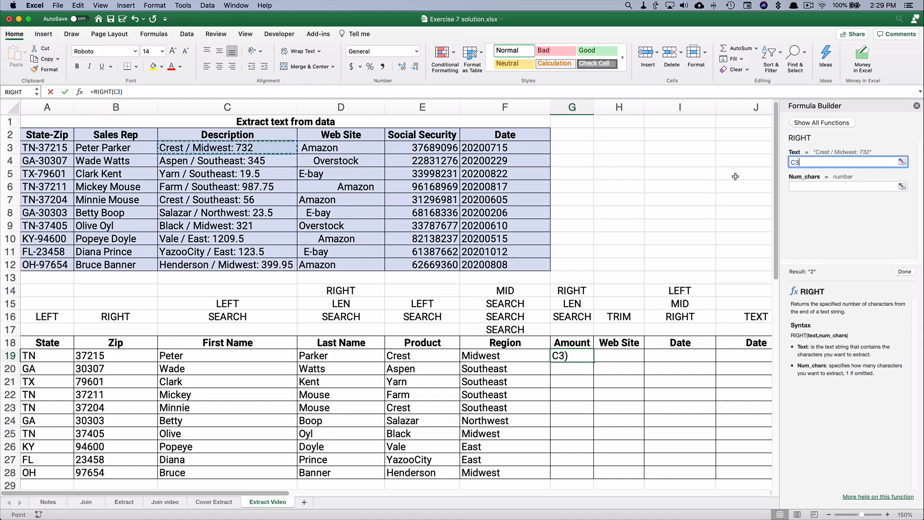
{"action": "left_click", "coordinate": [800, 187]}
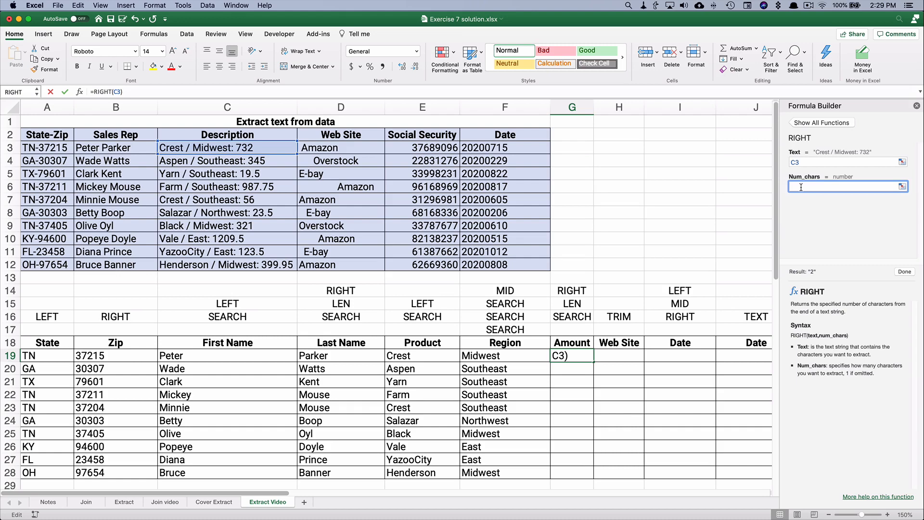
{"action": "type", "text": "5"}
{"action": "key", "text": "Return"}
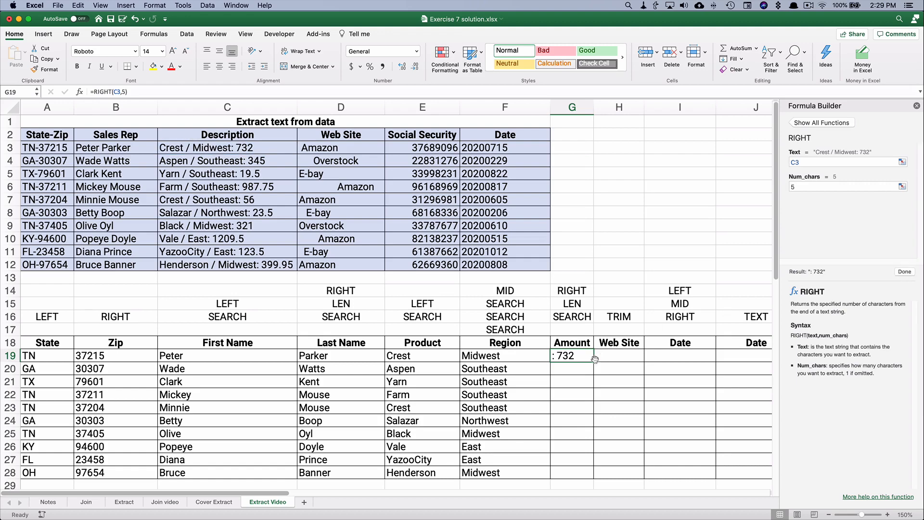
{"action": "left_click_drag", "start_coordinate": [593, 361], "coordinate": [580, 476]}
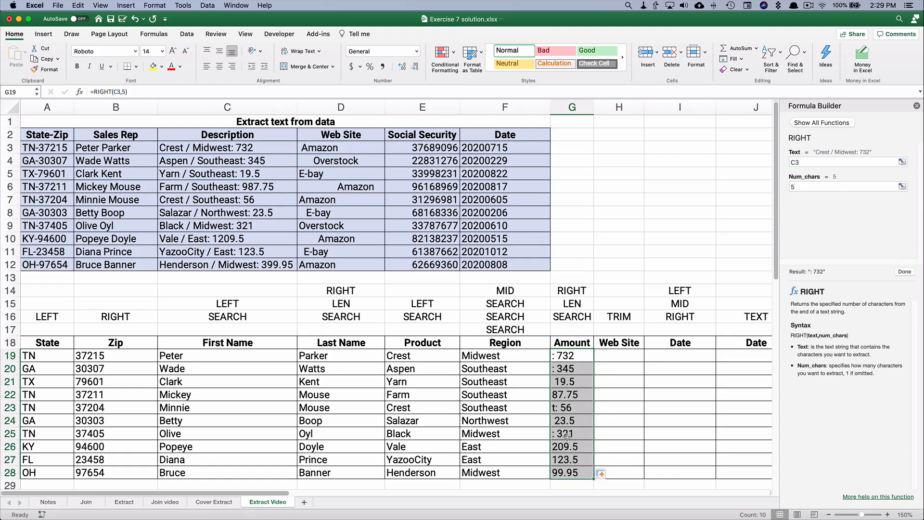
Step: Replace the 5 in the character count of G19's RIGHT formula with an empty nested LEN function
{"action": "left_click", "coordinate": [568, 356]}
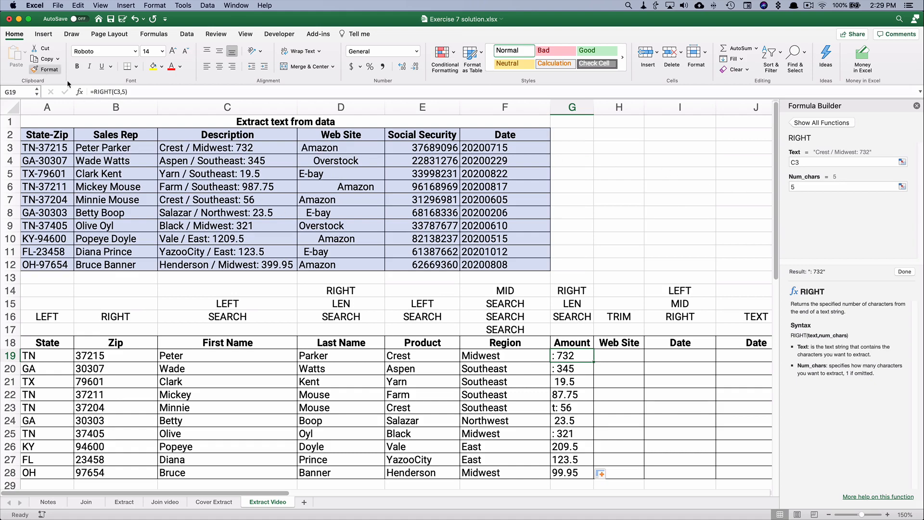
{"action": "left_click", "coordinate": [123, 91]}
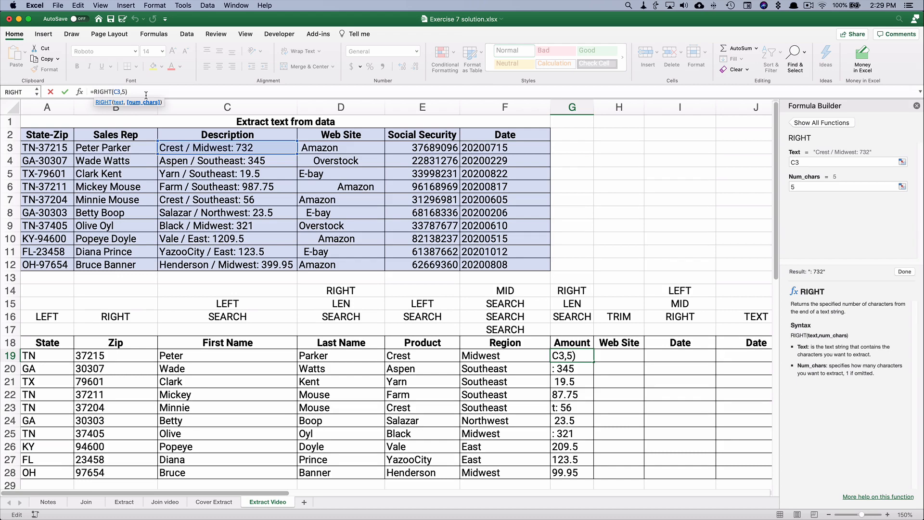
{"action": "key", "text": "BackSpace"}
{"action": "type", "text": "len"}
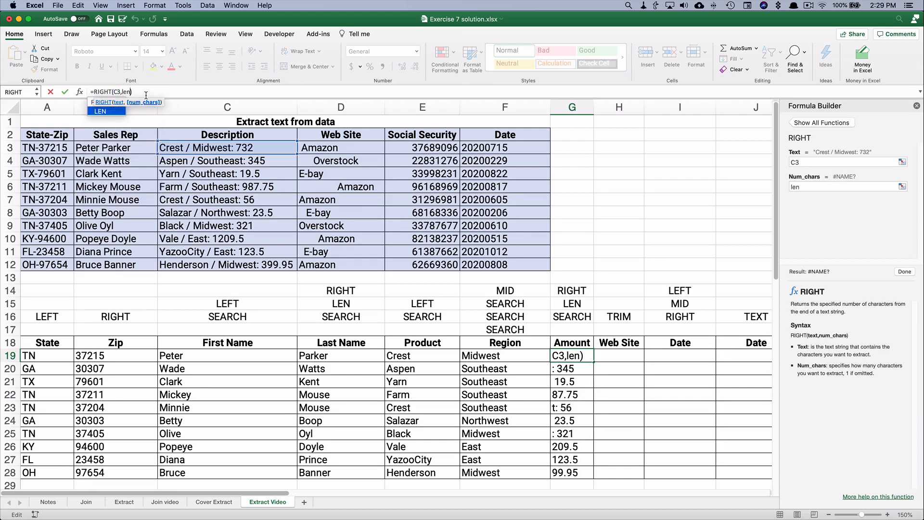
{"action": "type", "text": "()"}
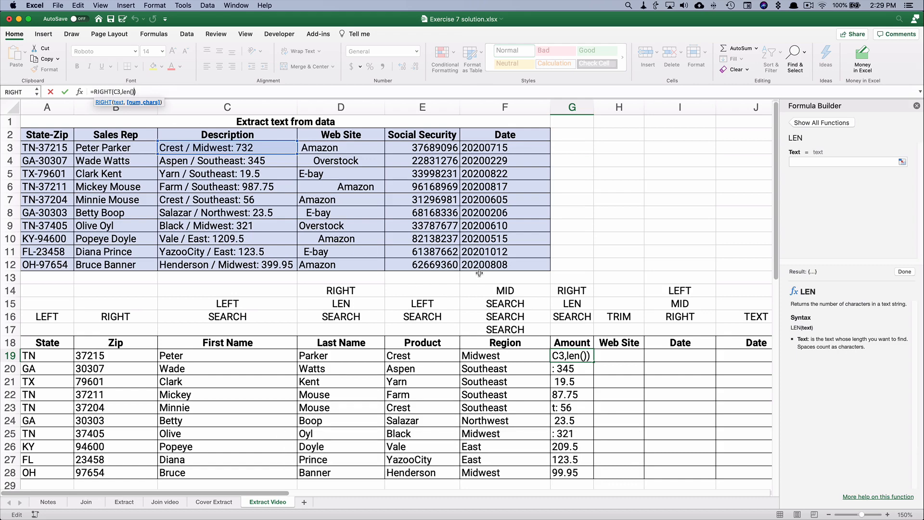
{"action": "left_click", "coordinate": [213, 149]}
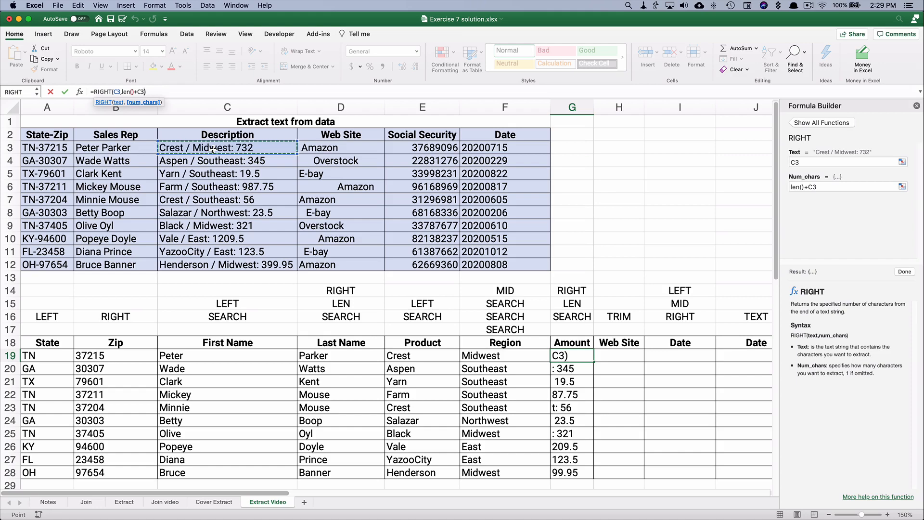
{"action": "key", "text": "BackSpace"}
{"action": "key", "text": "BackSpace"}
{"action": "key", "text": "BackSpace"}
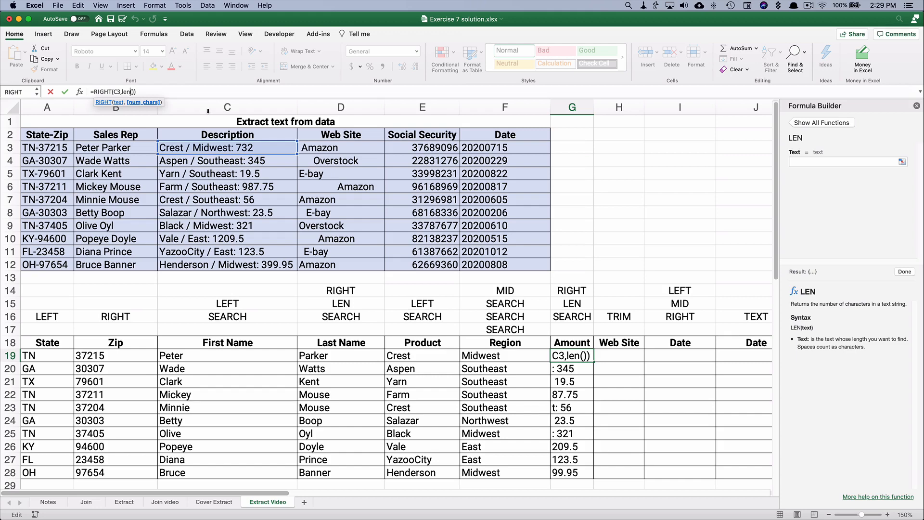
Step: Set the nested LEN function's text in G19 to C3 and finish the formula
{"action": "left_click", "coordinate": [791, 163]}
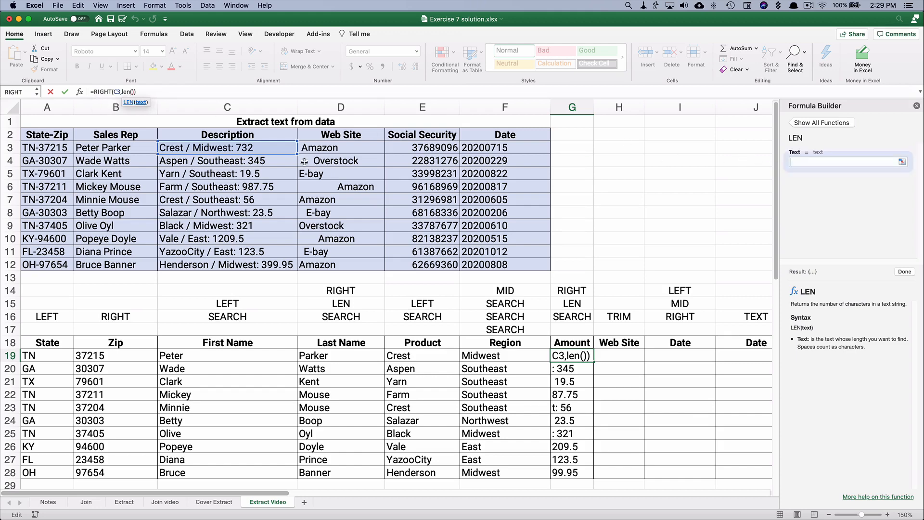
{"action": "left_click", "coordinate": [192, 147]}
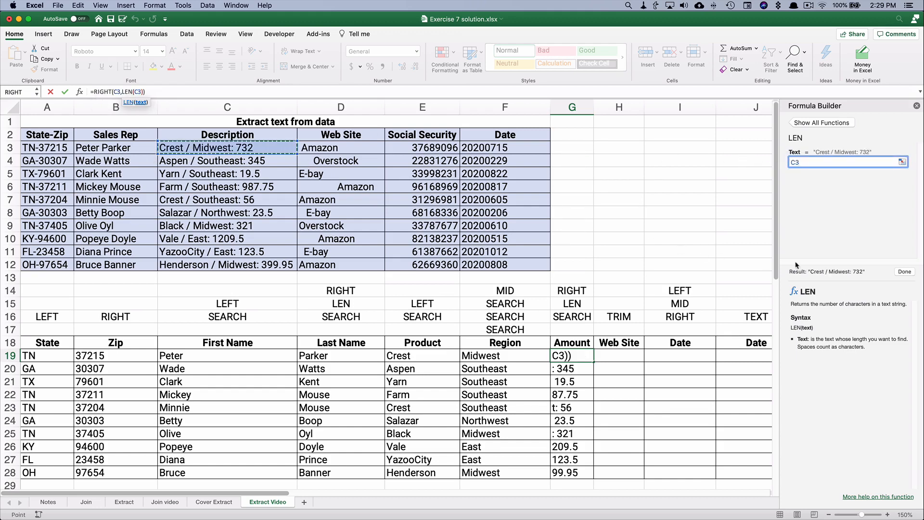
{"action": "left_click", "coordinate": [904, 271]}
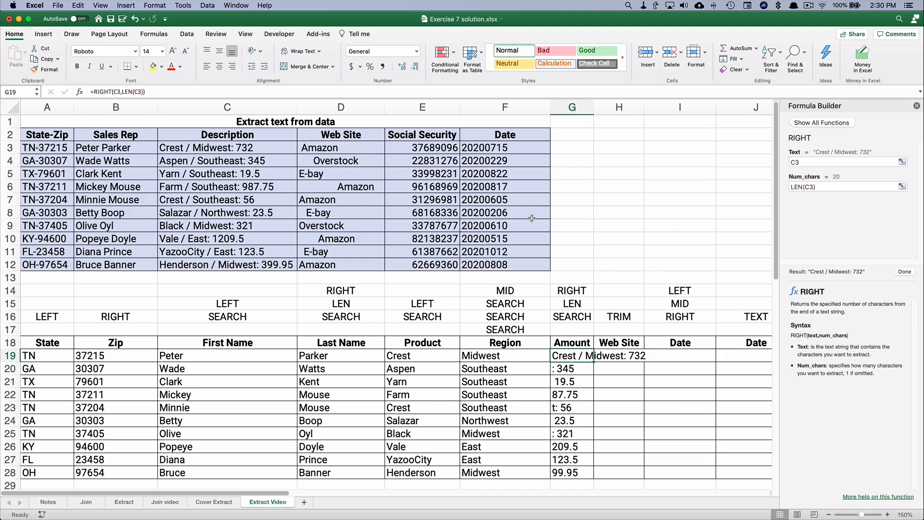
Step: Subtract an empty nested SEARCH function from LEN(C3) in the character count of G19's RIGHT formula
{"action": "left_click", "coordinate": [143, 93]}
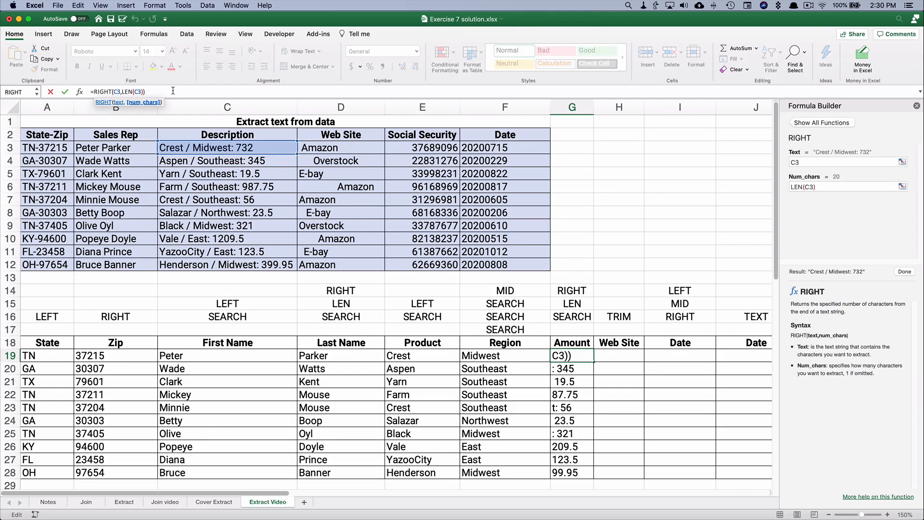
{"action": "type", "text": "-"}
{"action": "type", "text": "search"}
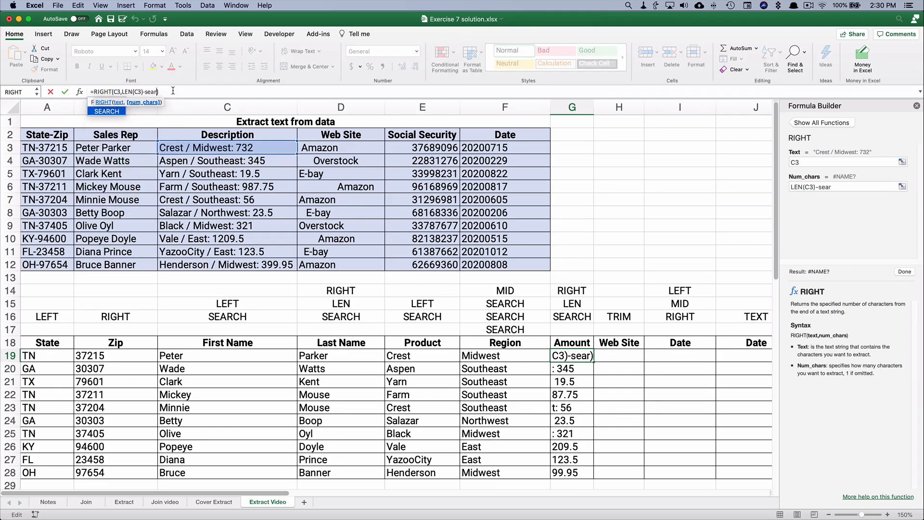
{"action": "type", "text": "()"}
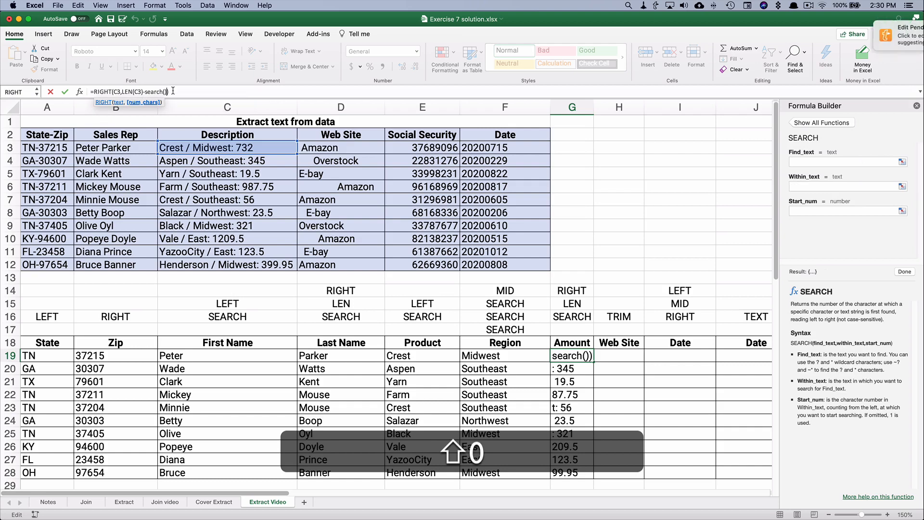
{"action": "key", "text": "shift+Left"}
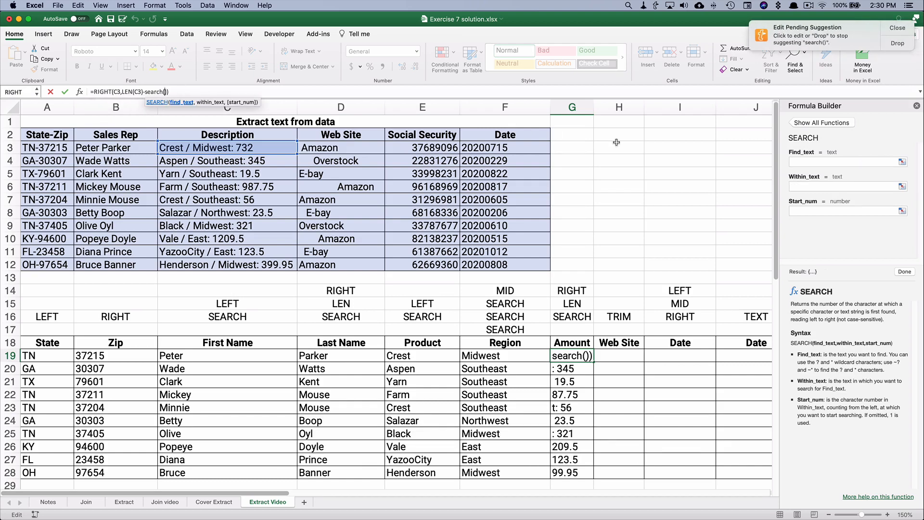
Step: Set the nested SEARCH in G19 to find ":" in C3 starting at character 1, and finish the formula
{"action": "left_click", "coordinate": [803, 162]}
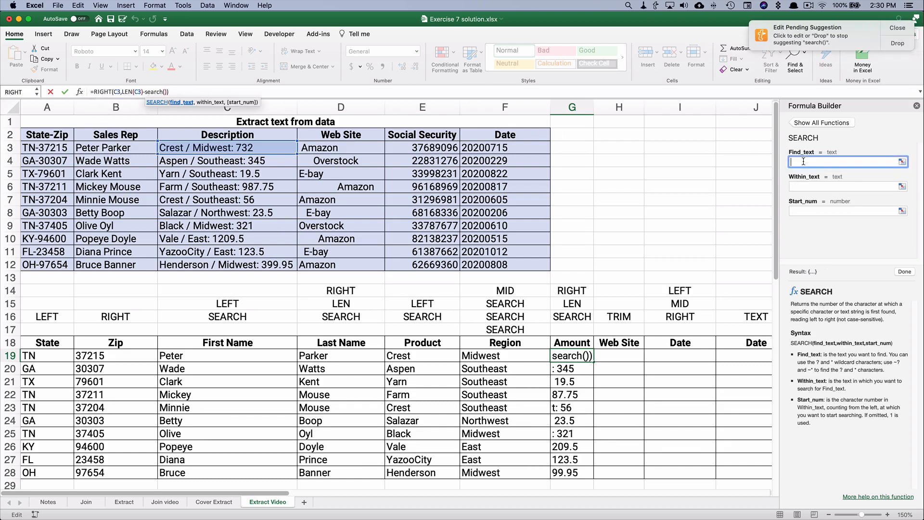
{"action": "key", "text": "shift"}
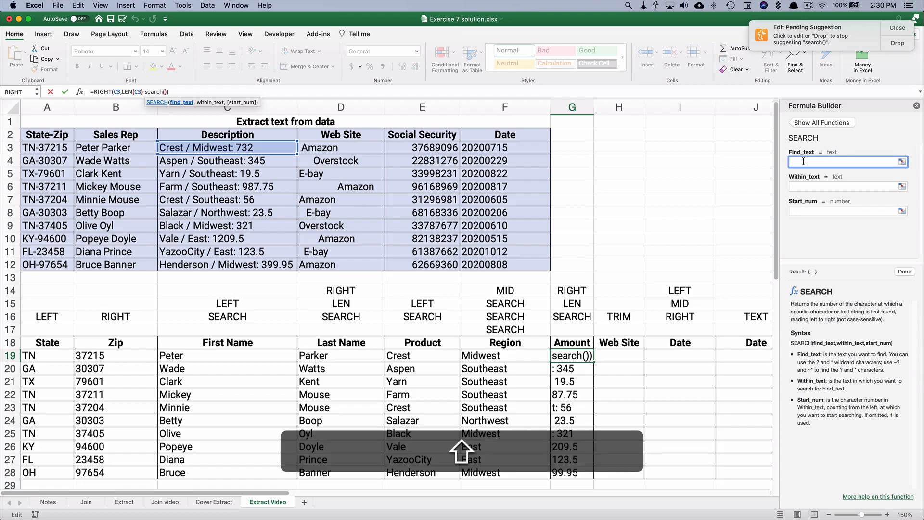
{"action": "type", "text": ":"}
{"action": "left_click", "coordinate": [807, 187]}
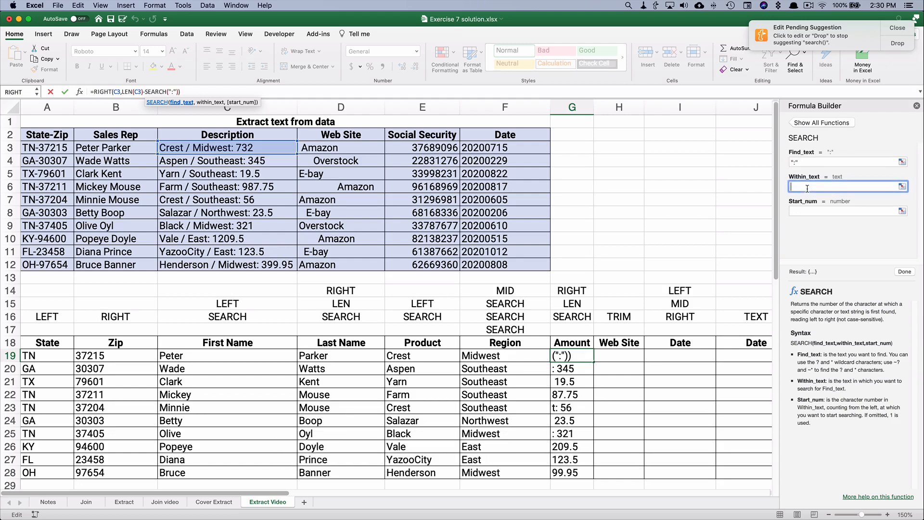
{"action": "left_click", "coordinate": [210, 146]}
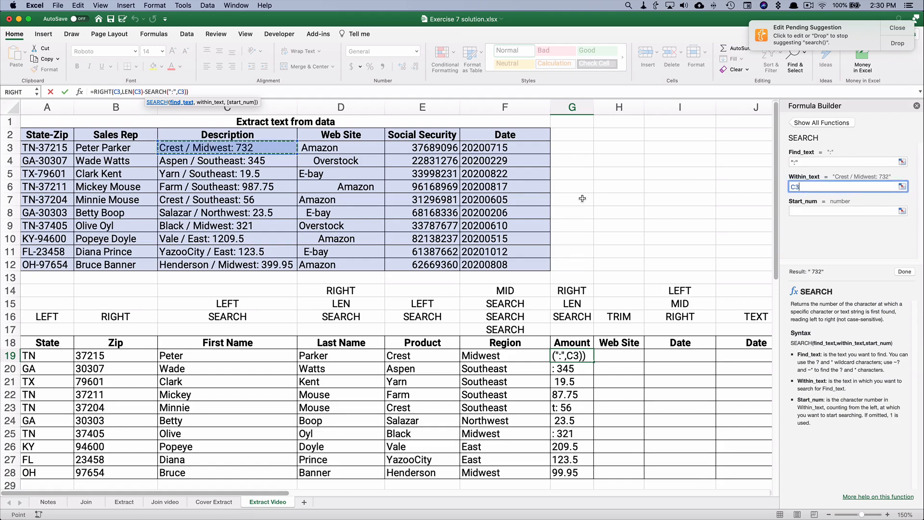
{"action": "left_click", "coordinate": [804, 211]}
{"action": "type", "text": "1"}
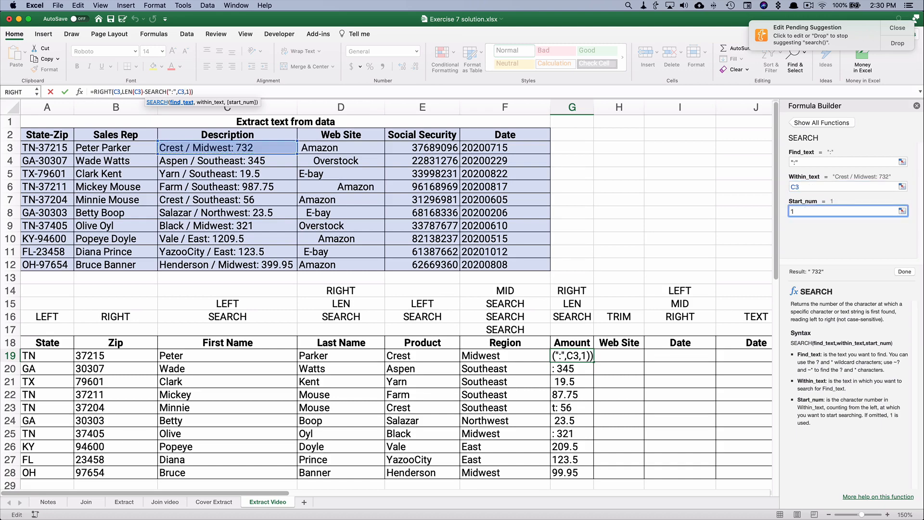
{"action": "left_click", "coordinate": [904, 271]}
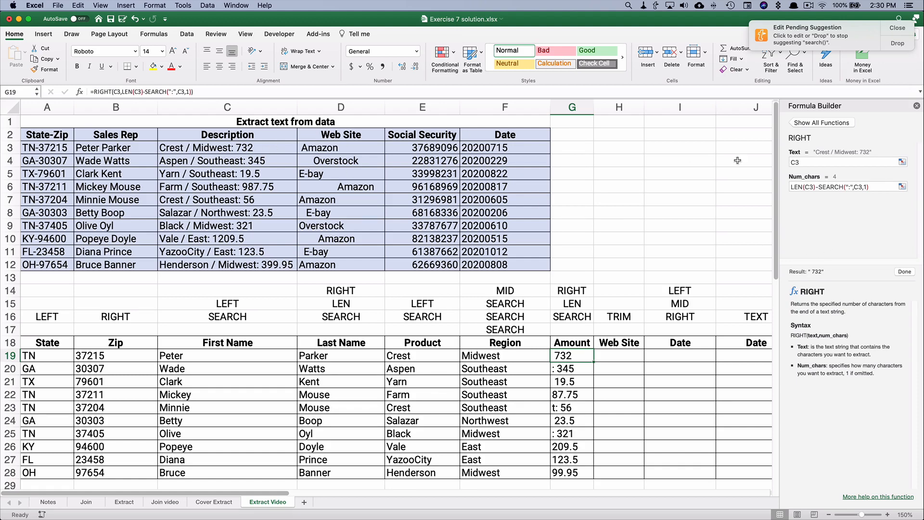
Step: Subtract 1 from the character count of G19's RIGHT formula and fill the formula down through G28
{"action": "left_click", "coordinate": [879, 188]}
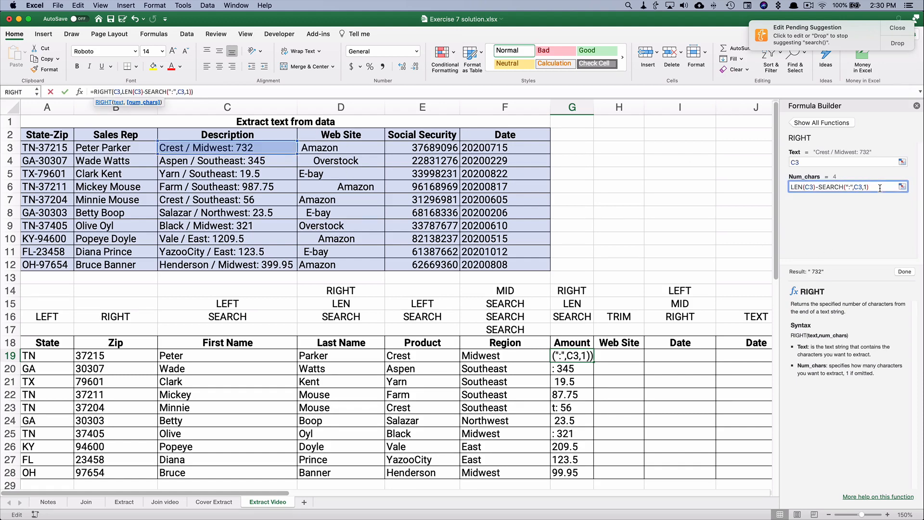
{"action": "type", "text": "-1"}
{"action": "key", "text": "Return"}
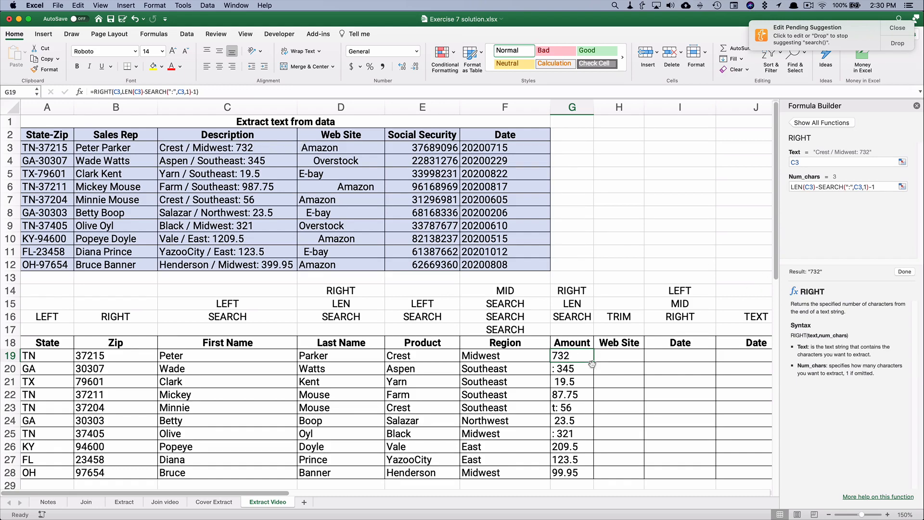
{"action": "left_click_drag", "start_coordinate": [592, 364], "coordinate": [593, 413]}
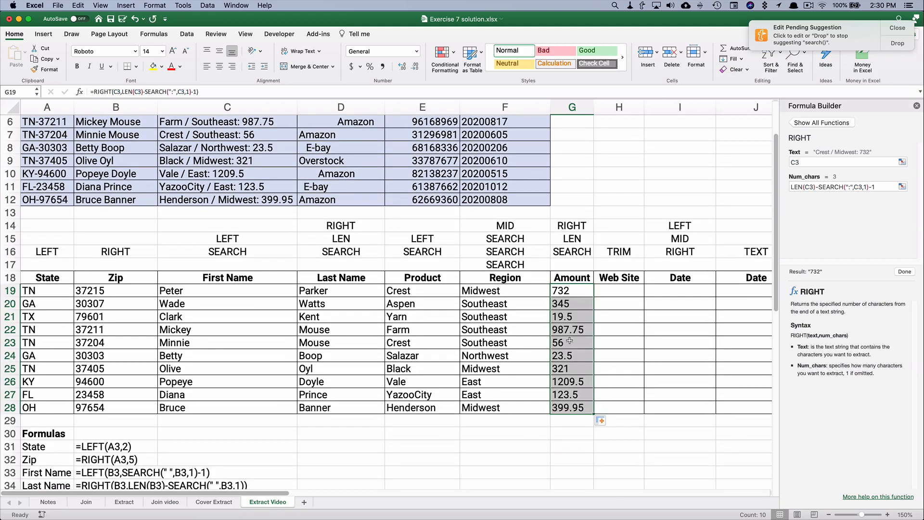
{"action": "scroll", "coordinate": [564, 318], "scroll_direction": "up", "scroll_amount": 3}
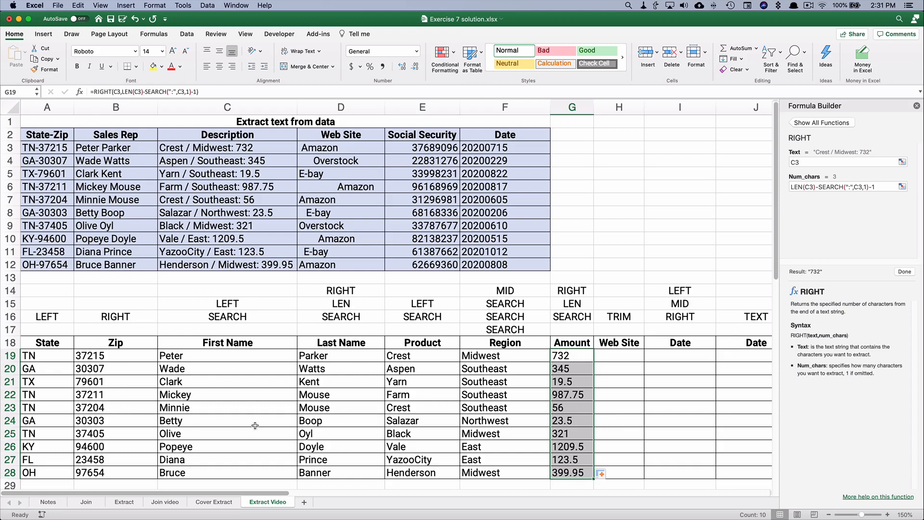
Step: Multiply G19's RIGHT formula by 1 to turn the extracted amount into a number
{"action": "scroll", "coordinate": [496, 453], "scroll_direction": "down", "scroll_amount": 1}
{"action": "scroll", "coordinate": [495, 452], "scroll_direction": "down", "scroll_amount": 2}
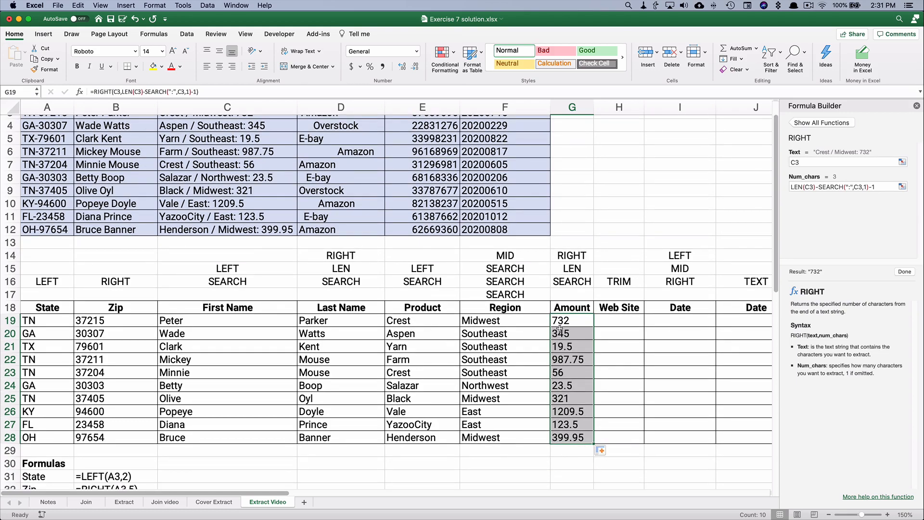
{"action": "left_click_drag", "start_coordinate": [562, 321], "coordinate": [570, 434]}
{"action": "left_click", "coordinate": [570, 321]}
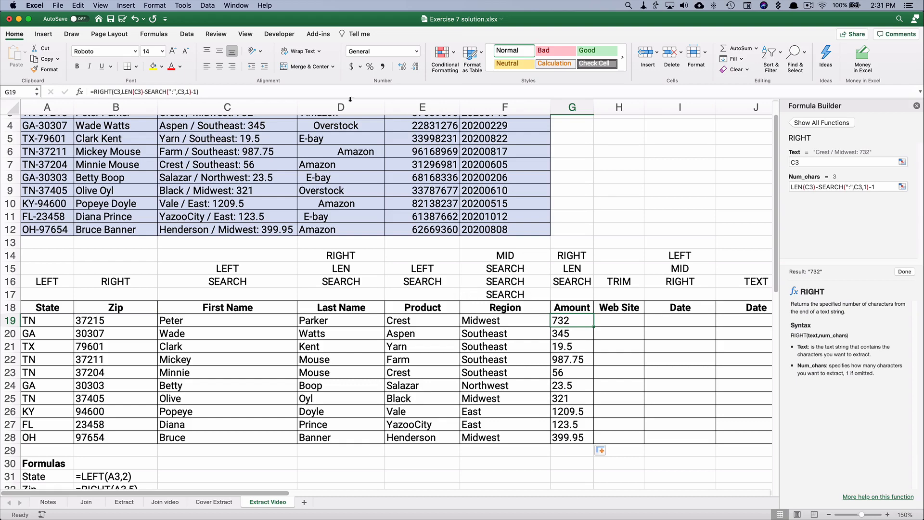
{"action": "left_click", "coordinate": [221, 88]}
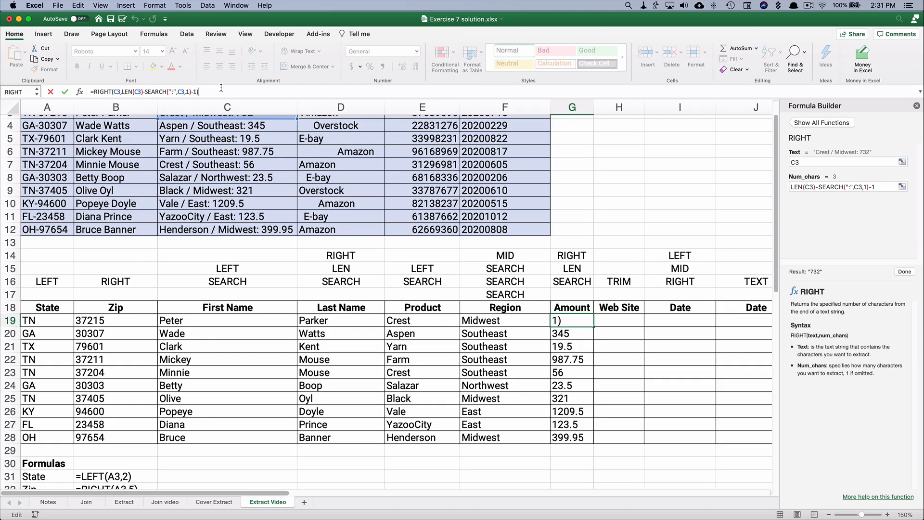
{"action": "type", "text": "*"}
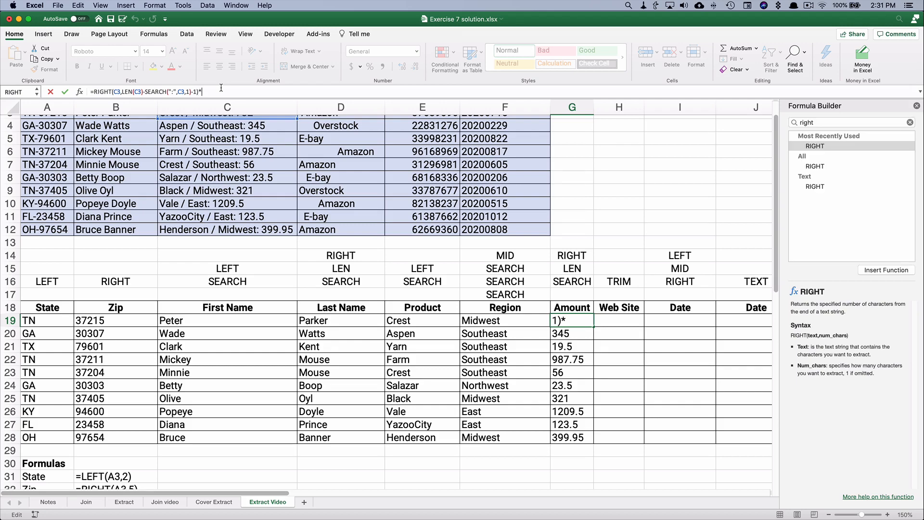
{"action": "type", "text": "1"}
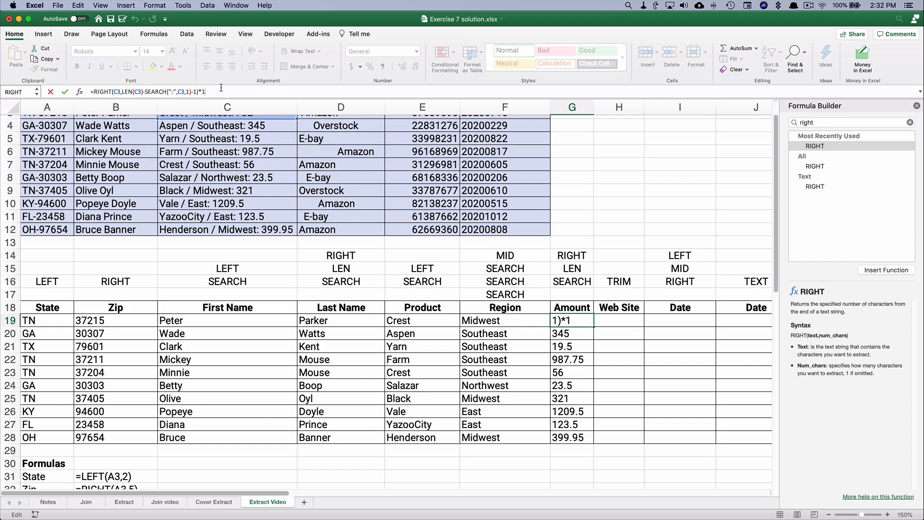
{"action": "key", "text": "Return"}
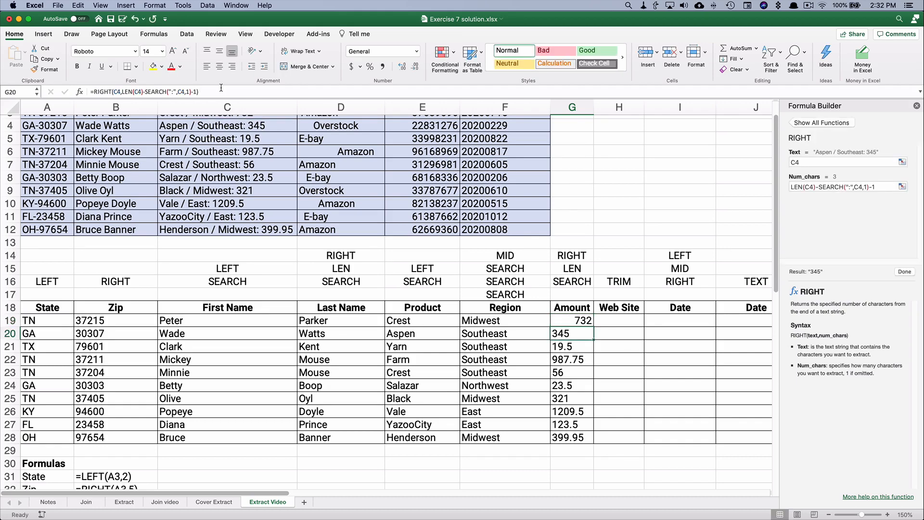
Step: Fill G19's formula down through G28 and apply the dollar Accounting format to the amounts, closing the Formula Builder
{"action": "left_click", "coordinate": [582, 320]}
{"action": "left_click_drag", "start_coordinate": [594, 326], "coordinate": [587, 439]}
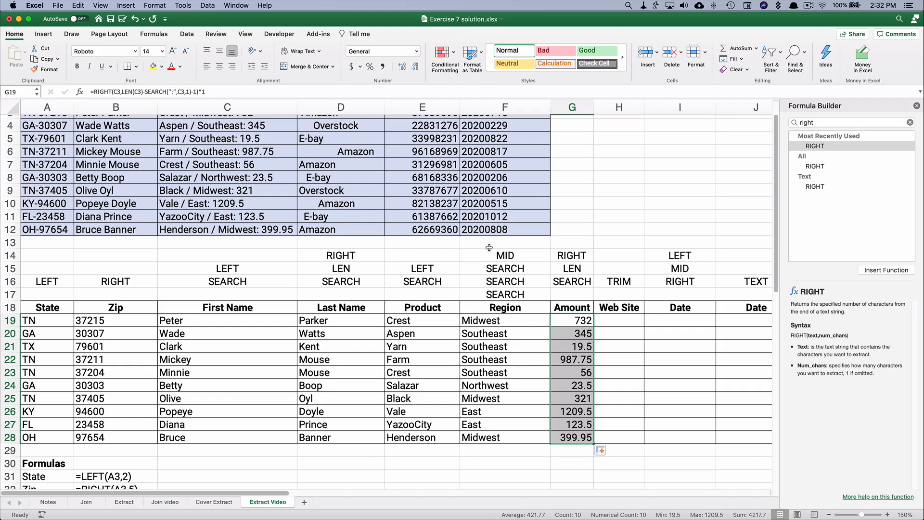
{"action": "left_click", "coordinate": [352, 67]}
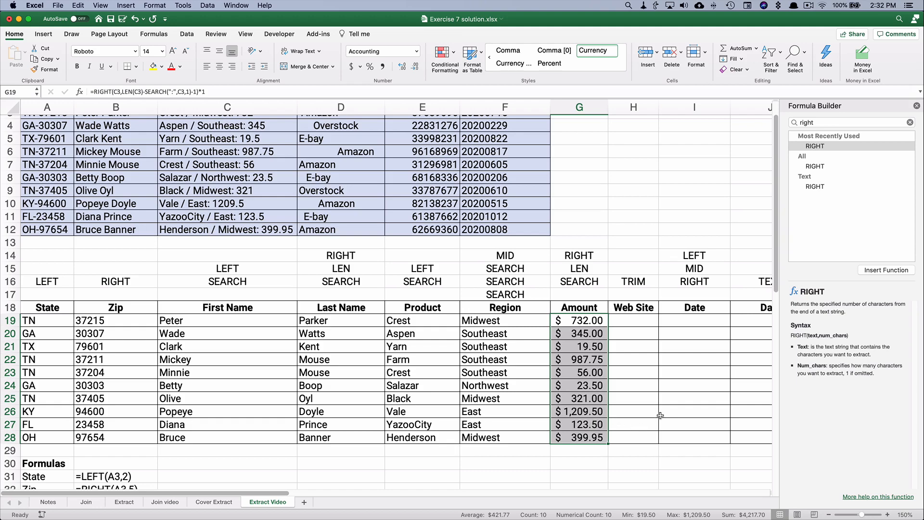
{"action": "left_click", "coordinate": [916, 106]}
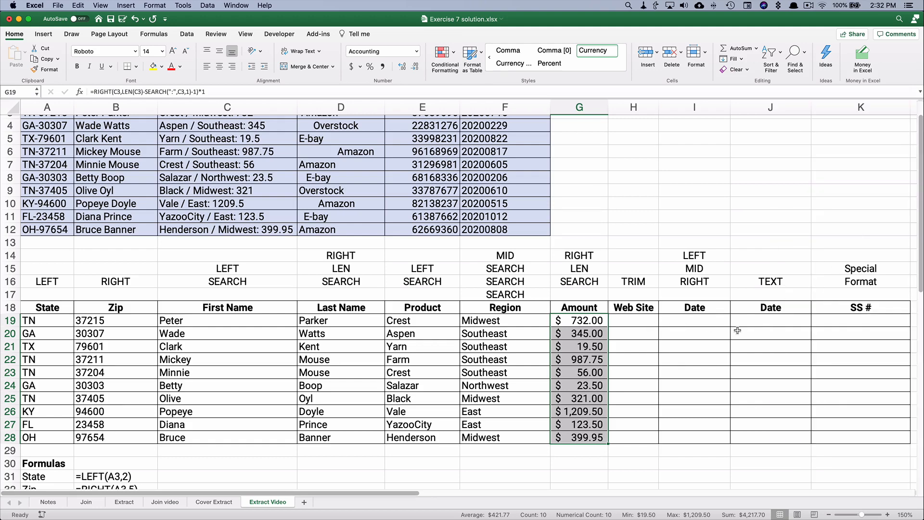
Step: Examine the contents of the Web Site cells D3 and D4 for leading spaces
{"action": "left_click", "coordinate": [625, 321]}
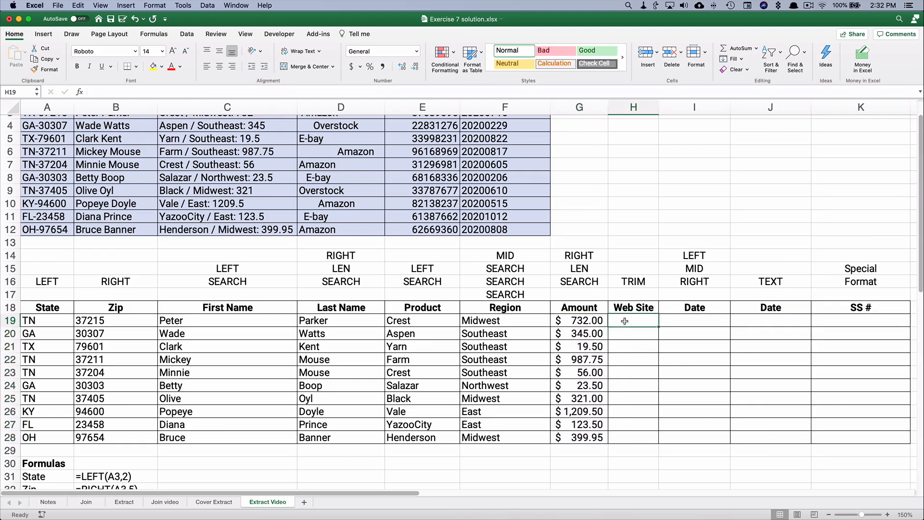
{"action": "scroll", "coordinate": [623, 322], "scroll_direction": "up", "scroll_amount": 3}
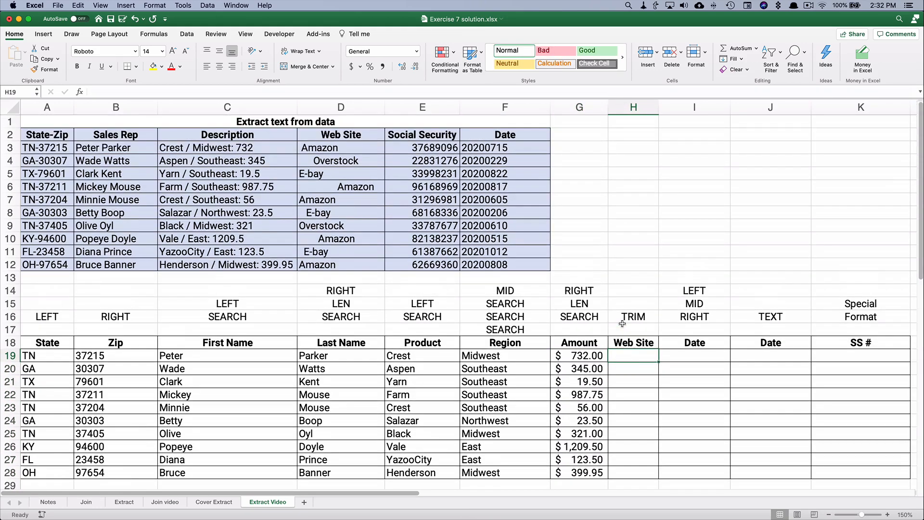
{"action": "left_click", "coordinate": [322, 149]}
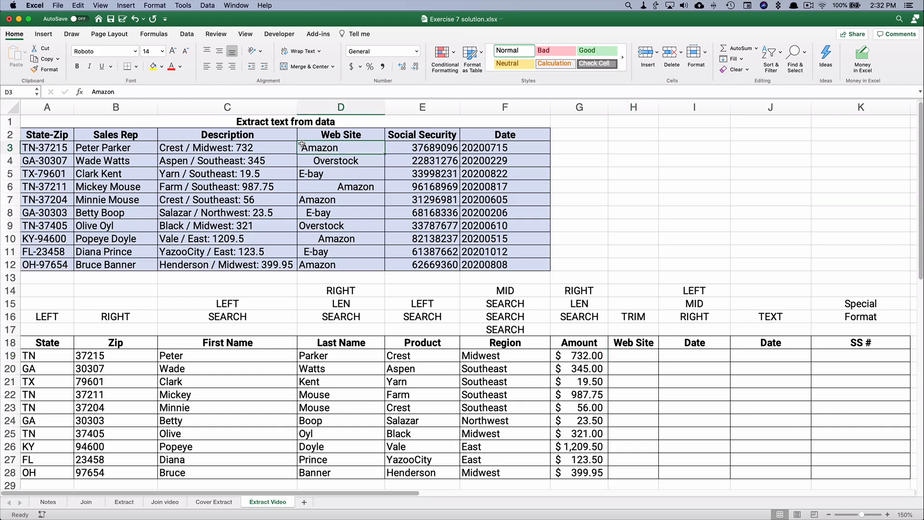
{"action": "left_click", "coordinate": [91, 92]}
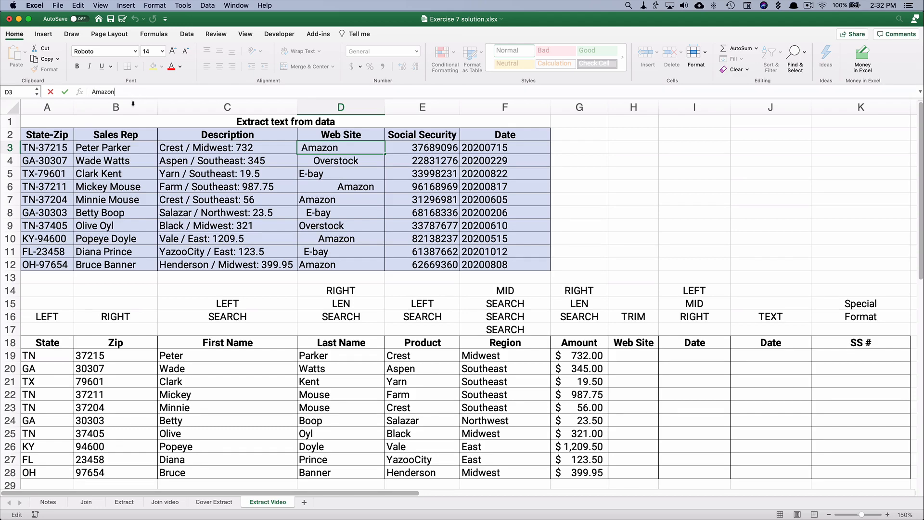
{"action": "key", "text": "Escape"}
{"action": "left_click", "coordinate": [338, 162]}
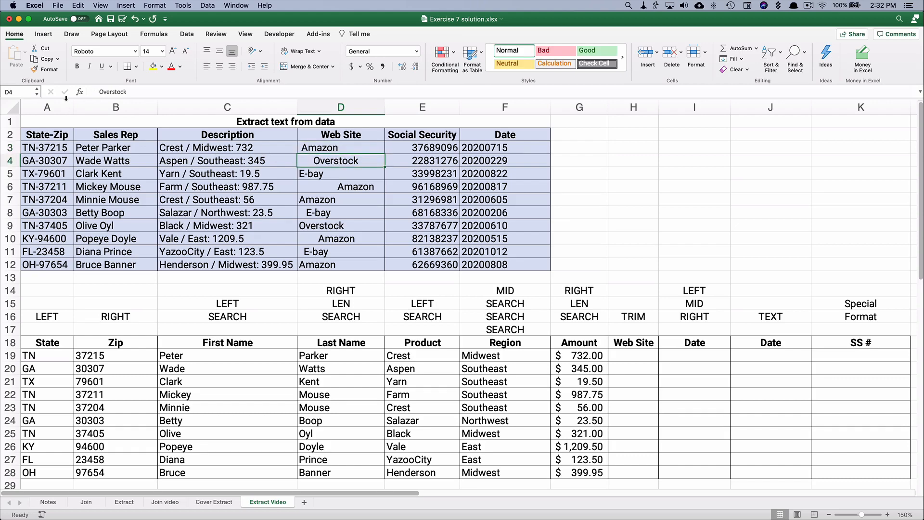
{"action": "left_click", "coordinate": [101, 91]}
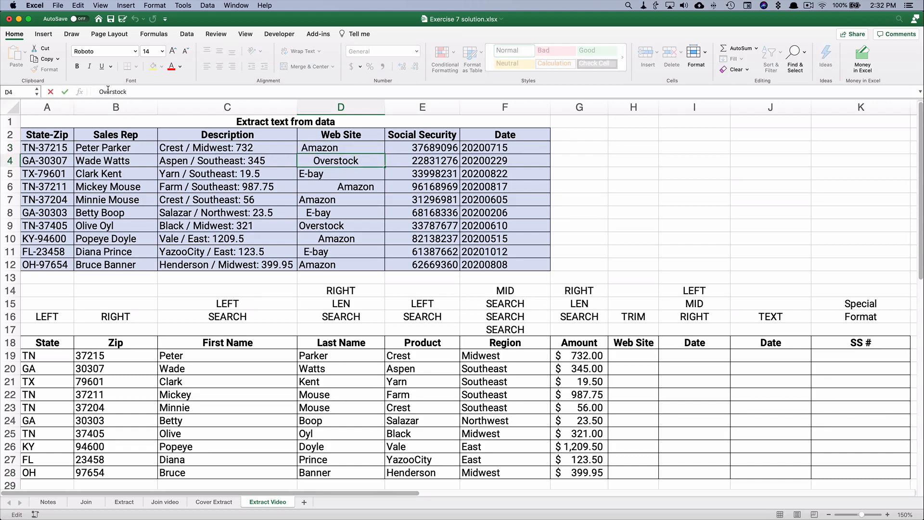
{"action": "key", "text": "Escape"}
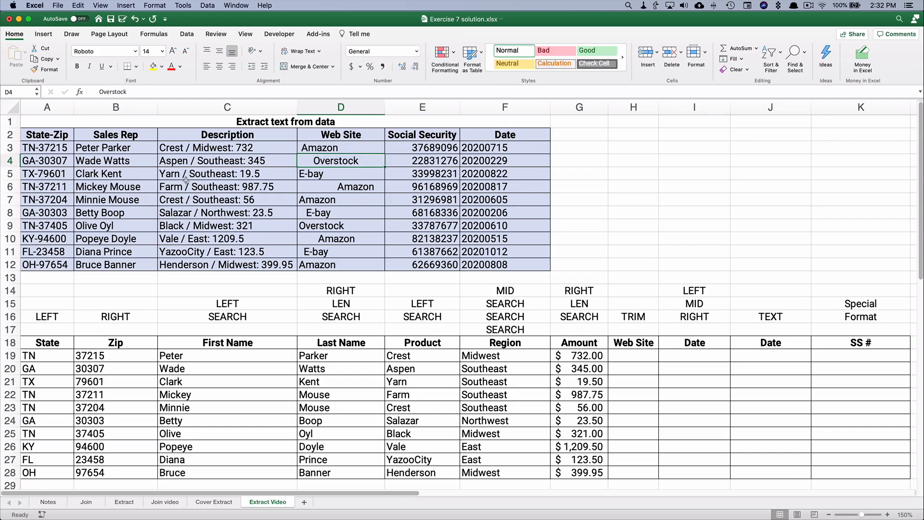
Step: Insert an empty TRIM function in H19, under the Web Site heading, using the Formula Builder
{"action": "left_click", "coordinate": [639, 357]}
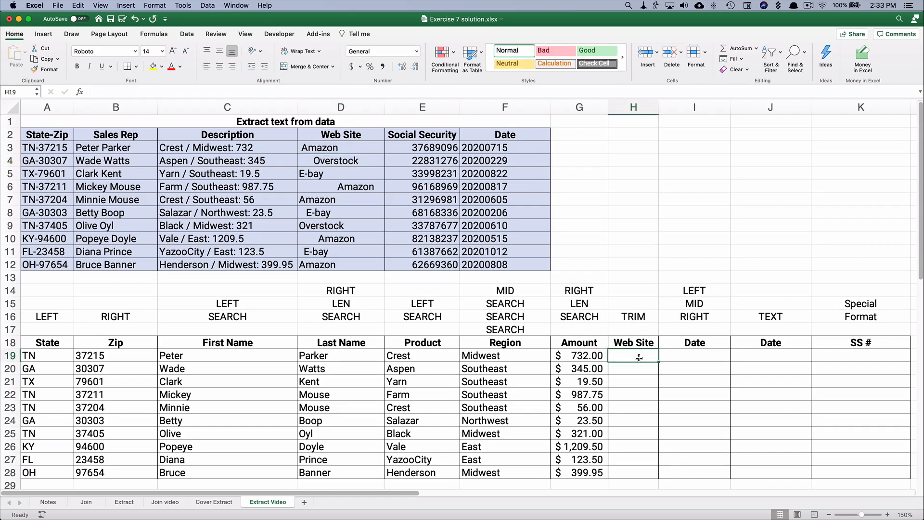
{"action": "left_click", "coordinate": [79, 91]}
{"action": "left_click", "coordinate": [809, 122]}
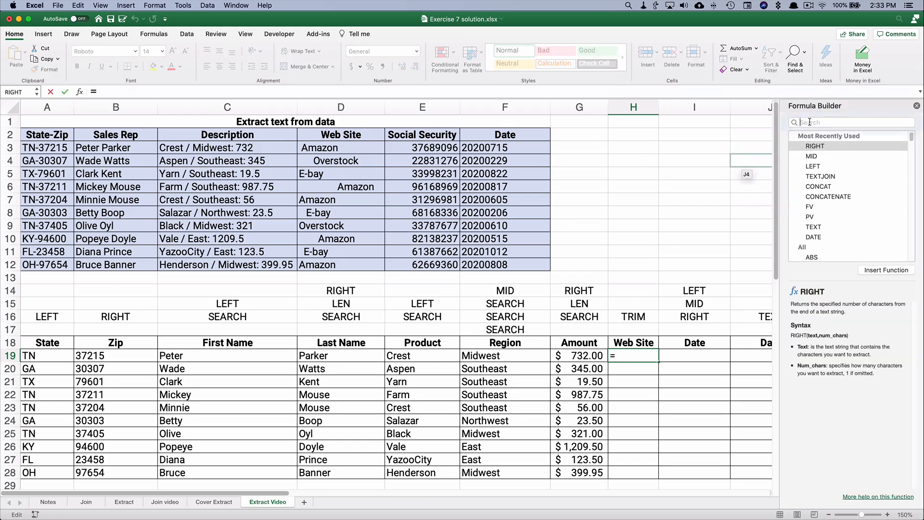
{"action": "type", "text": "trum"}
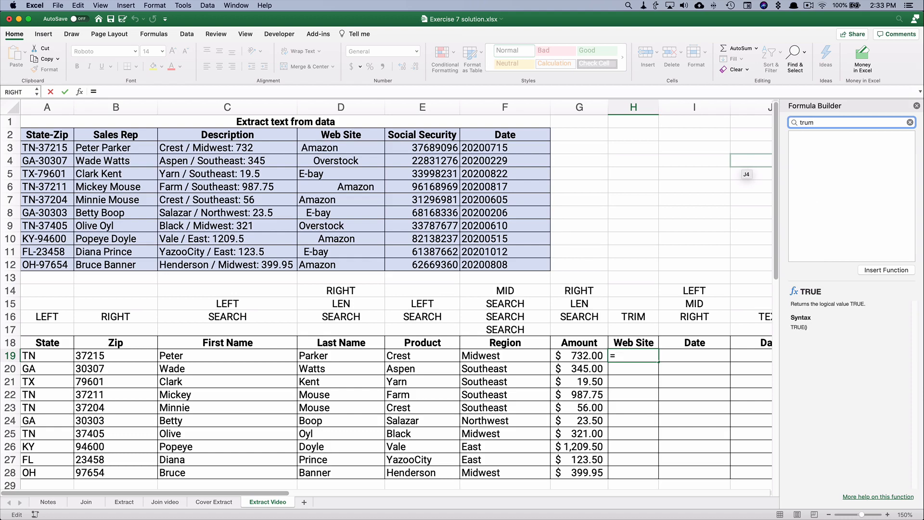
{"action": "key", "text": "BackSpace"}
{"action": "key", "text": "BackSpace"}
{"action": "type", "text": "im"}
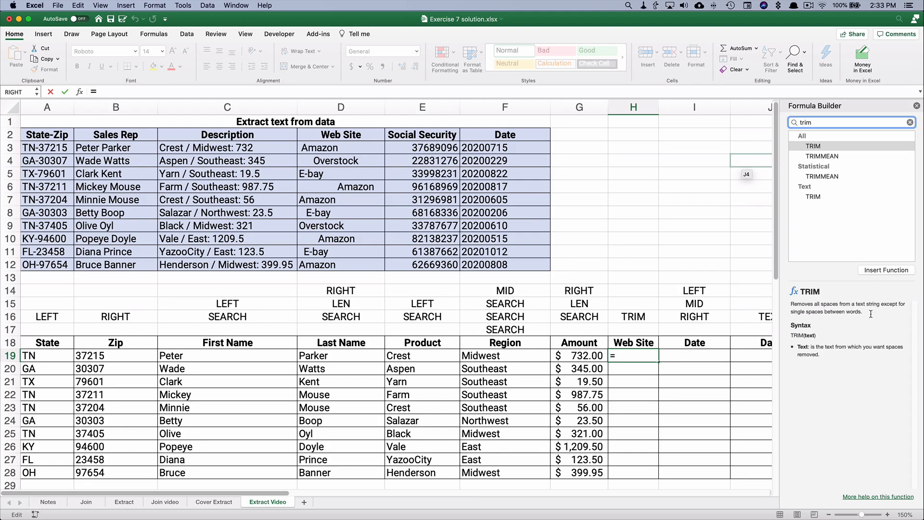
{"action": "double_click", "coordinate": [824, 147]}
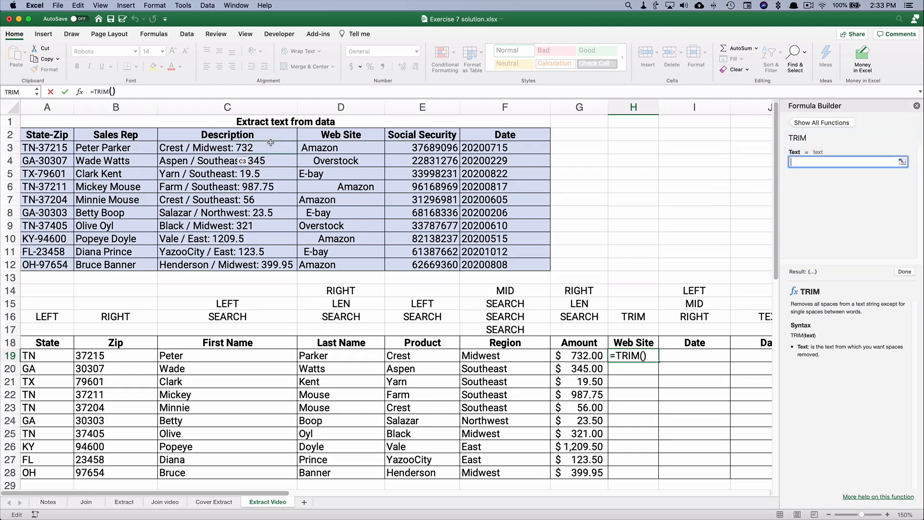
Step: Set the TRIM function's text in H19 to D3 and fill the formula down through H28
{"action": "left_click", "coordinate": [306, 146]}
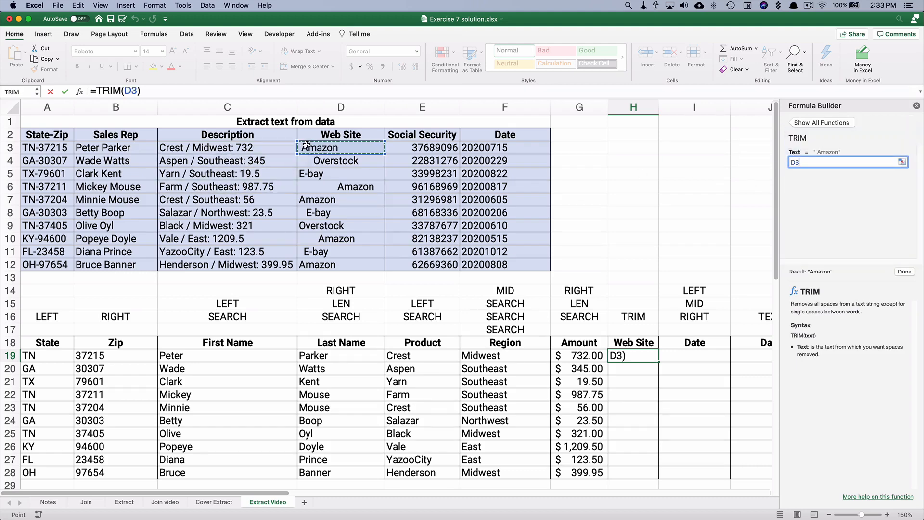
{"action": "type", "text": ")"}
{"action": "key", "text": "BackSpace"}
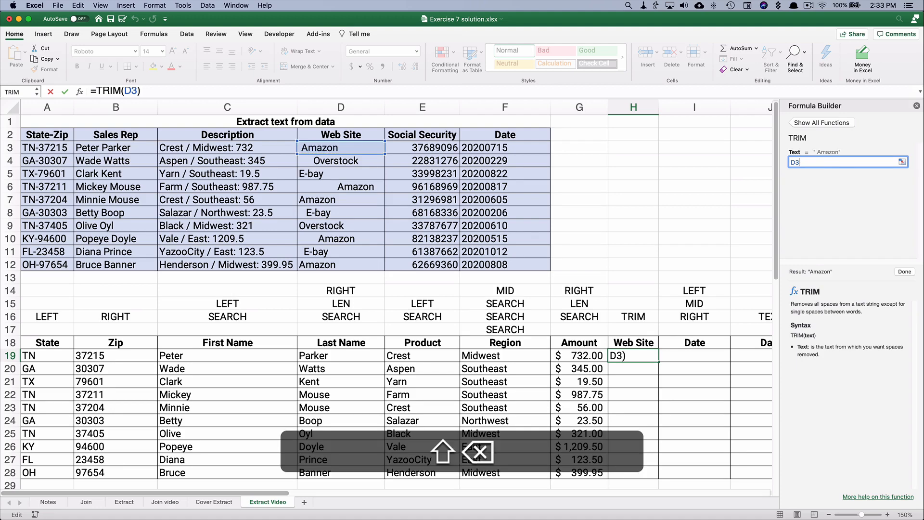
{"action": "key", "text": "Return"}
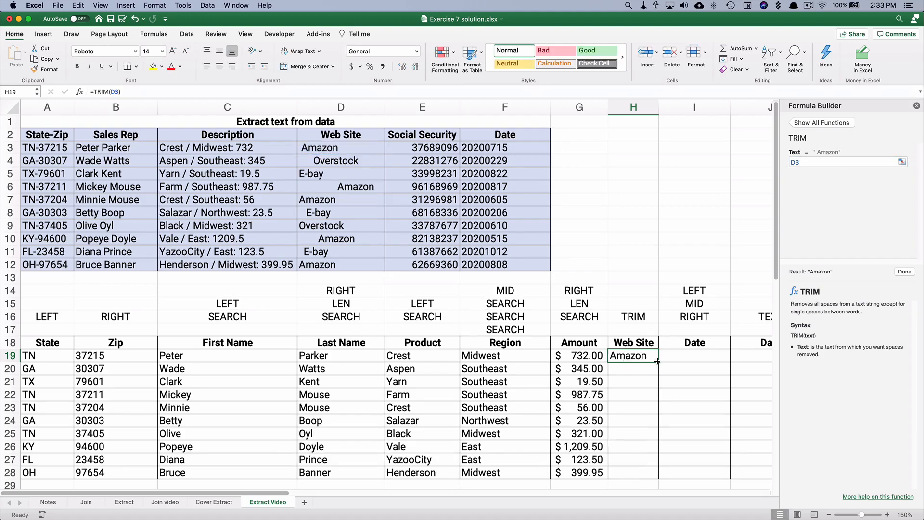
{"action": "left_click_drag", "start_coordinate": [660, 362], "coordinate": [660, 471]}
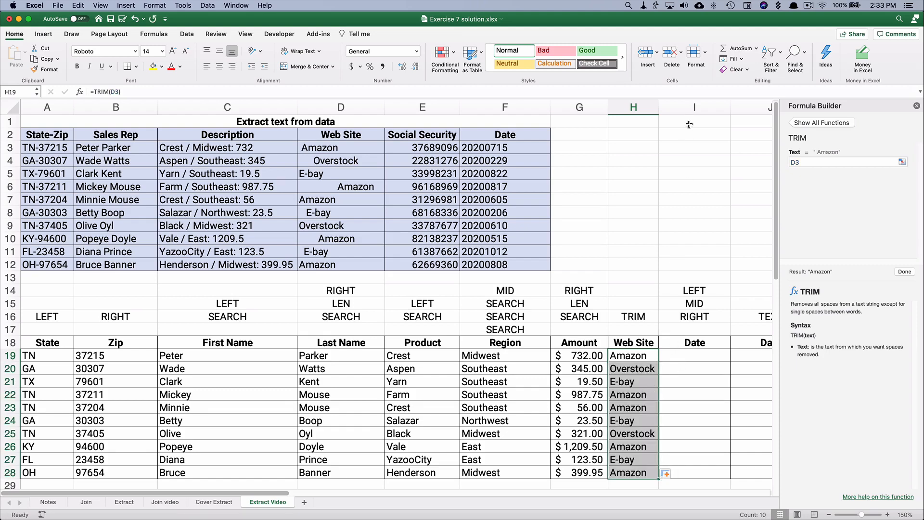
Step: Widen the Web Site column H and review the source dates in F3:F12 and the function names listed in I13:I16
{"action": "left_click_drag", "start_coordinate": [658, 106], "coordinate": [682, 105]}
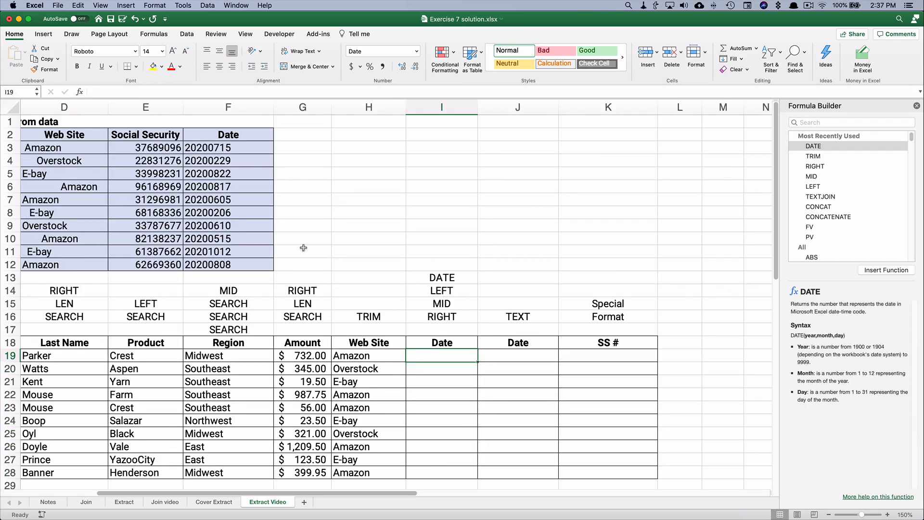
{"action": "left_click_drag", "start_coordinate": [210, 147], "coordinate": [219, 264]}
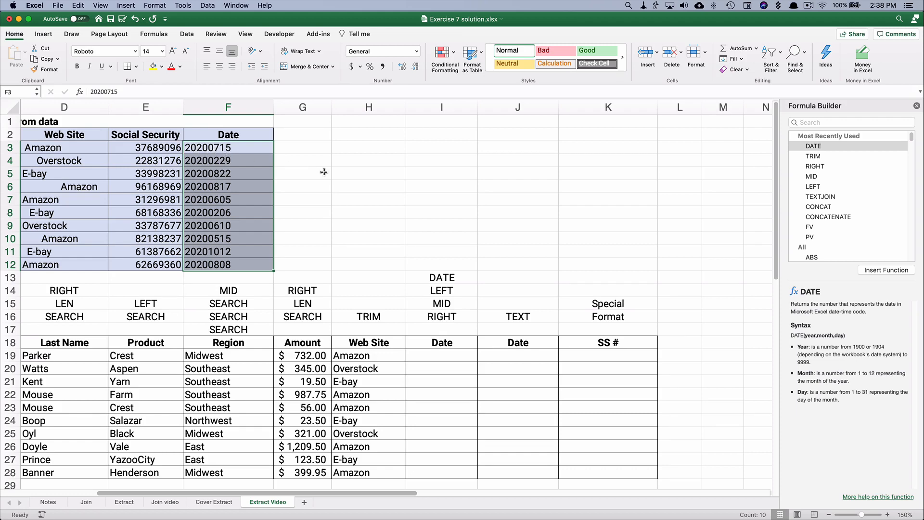
{"action": "left_click", "coordinate": [426, 278]}
{"action": "left_click_drag", "start_coordinate": [427, 293], "coordinate": [429, 316]}
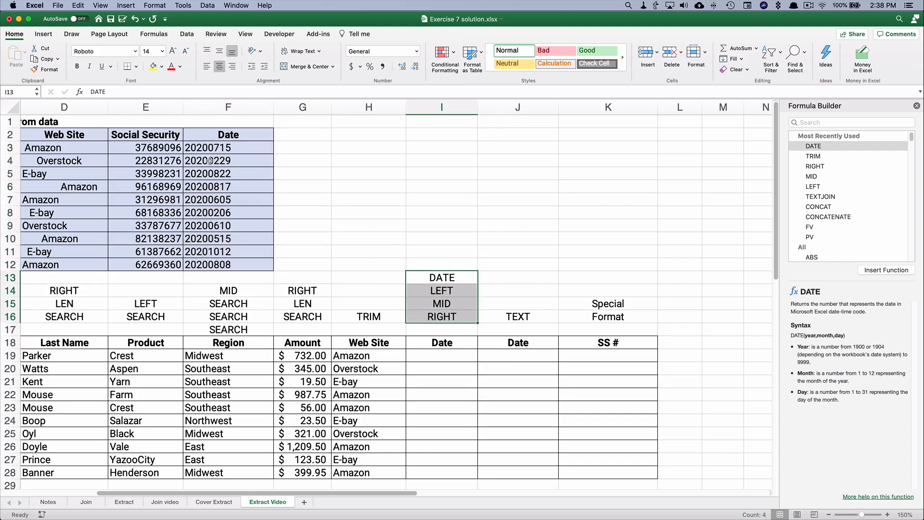
Step: Enter the date 7/15/20 in I19 as a trial to see its display, and clear the cell
{"action": "left_click", "coordinate": [440, 356]}
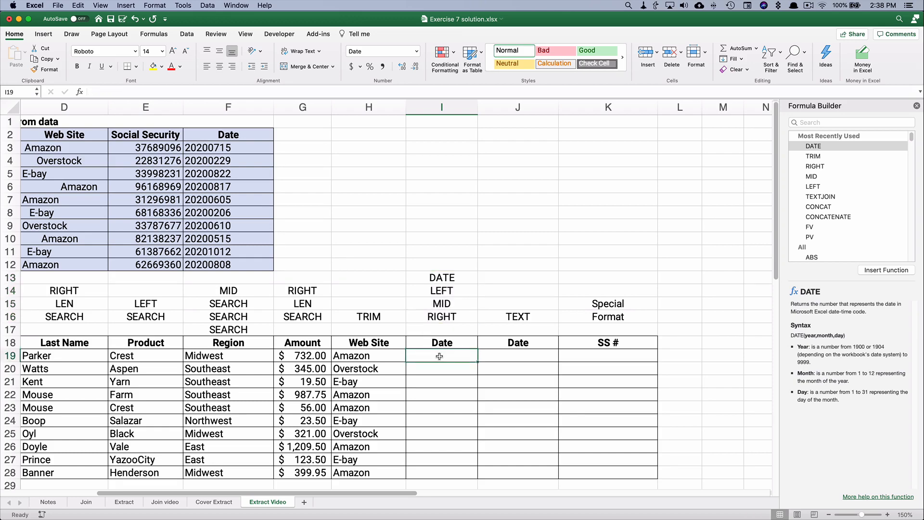
{"action": "type", "text": "7/15"}
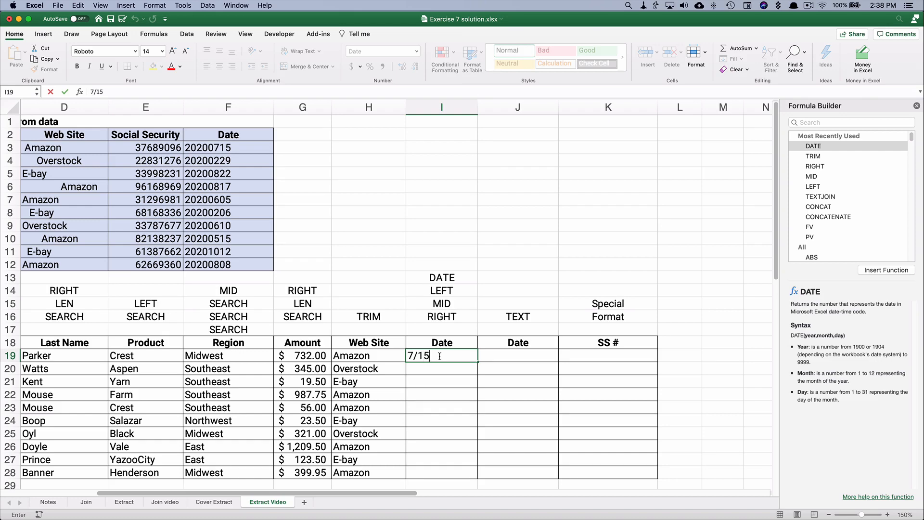
{"action": "type", "text": "/20"}
{"action": "key", "text": "Return"}
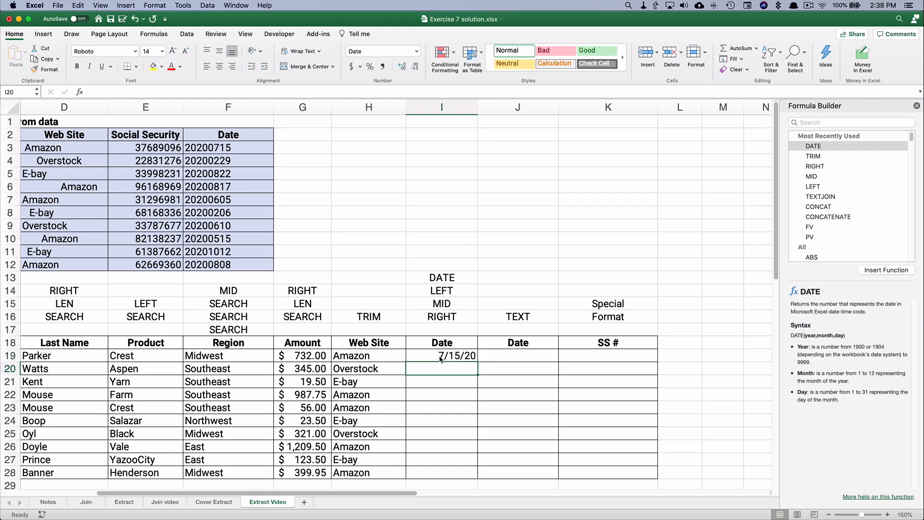
{"action": "left_click", "coordinate": [441, 357]}
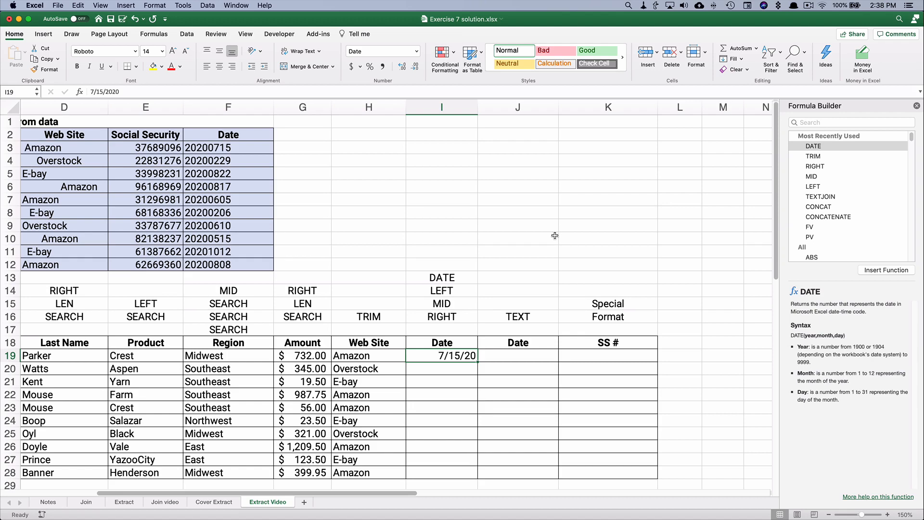
{"action": "key", "text": "Delete"}
Step: Insert a DATE function in I19 with year 2020, month 07 and day 15 using the Formula Builder
{"action": "left_click", "coordinate": [817, 147]}
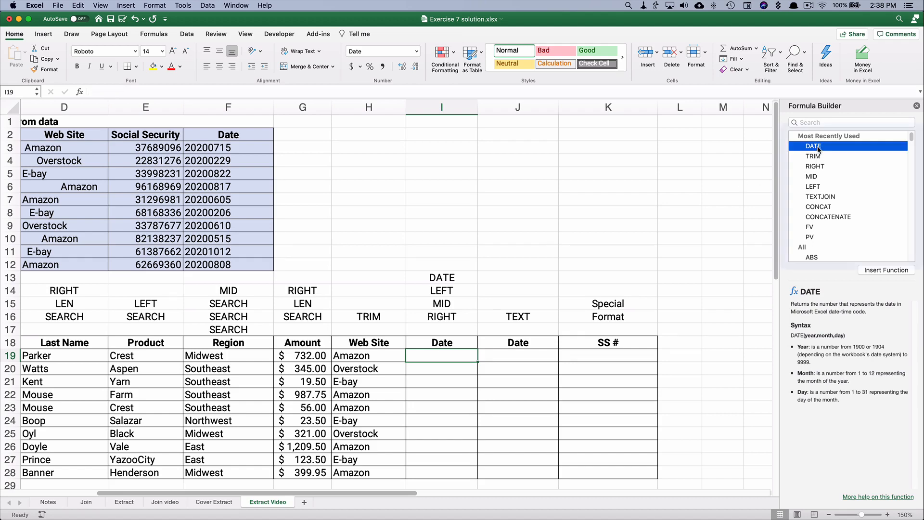
{"action": "double_click", "coordinate": [818, 146]}
{"action": "type", "text": "2020"}
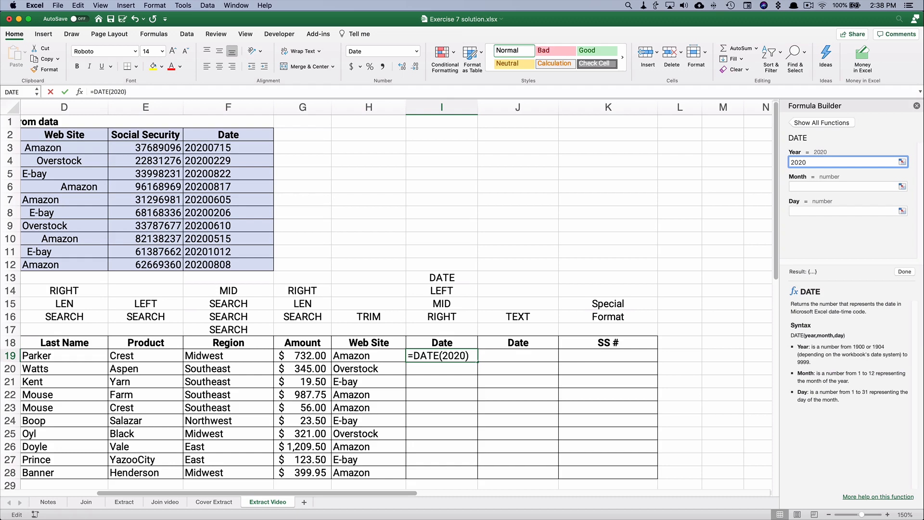
{"action": "key", "text": "Tab"}
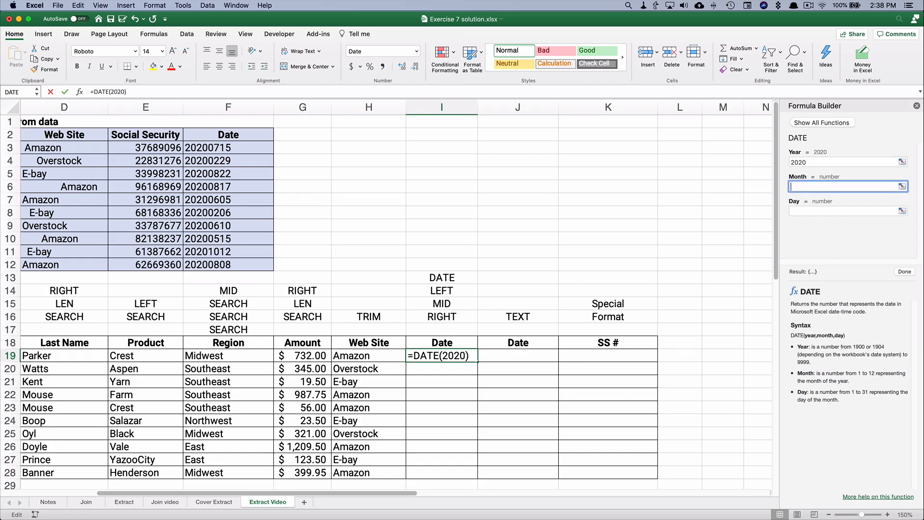
{"action": "type", "text": "07"}
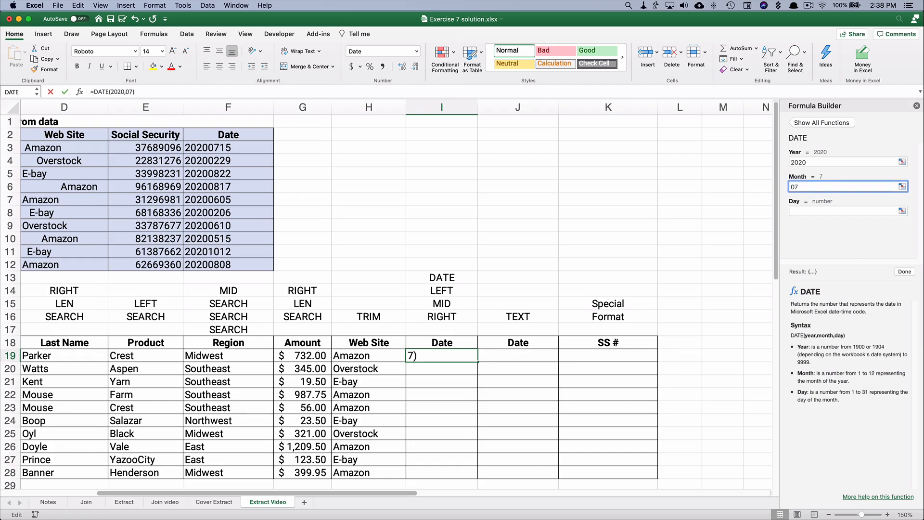
{"action": "key", "text": "Tab"}
{"action": "type", "text": "15"}
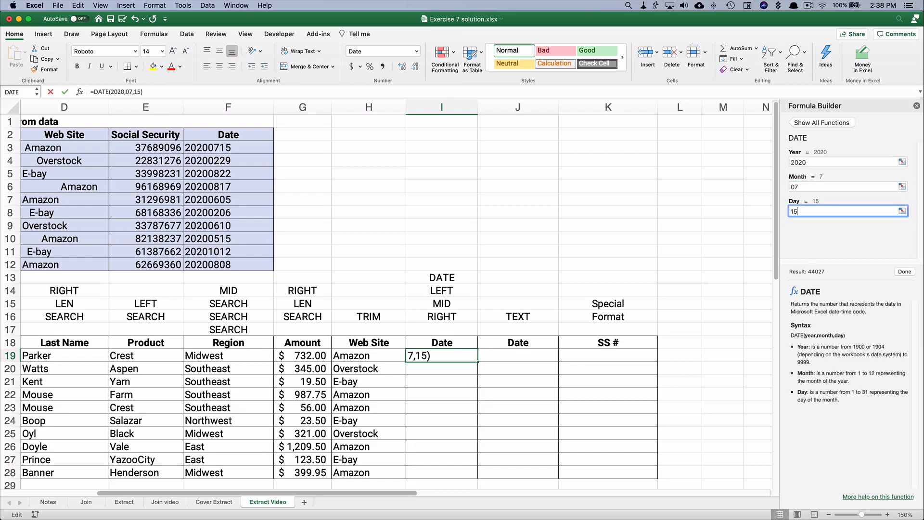
{"action": "left_click", "coordinate": [904, 271]}
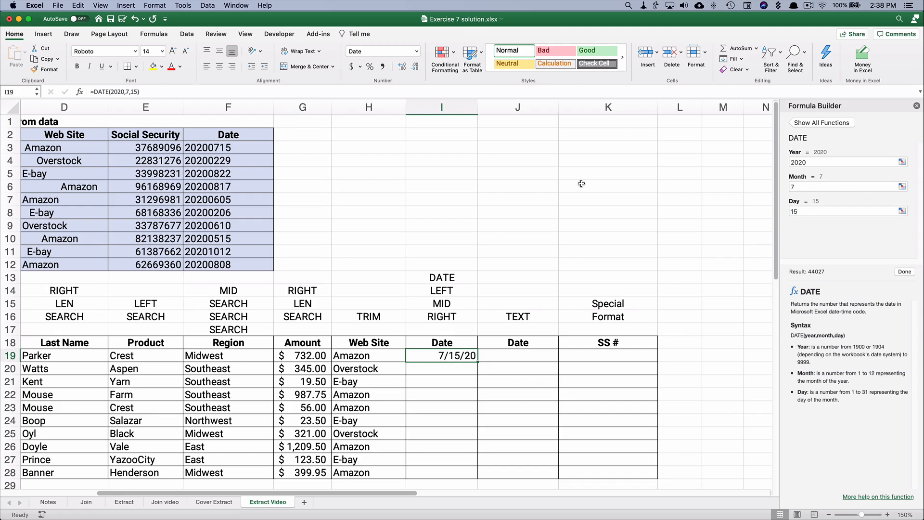
Step: Replace the year in I19's DATE formula with LEFT(F3,4)
{"action": "double_click", "coordinate": [118, 94]}
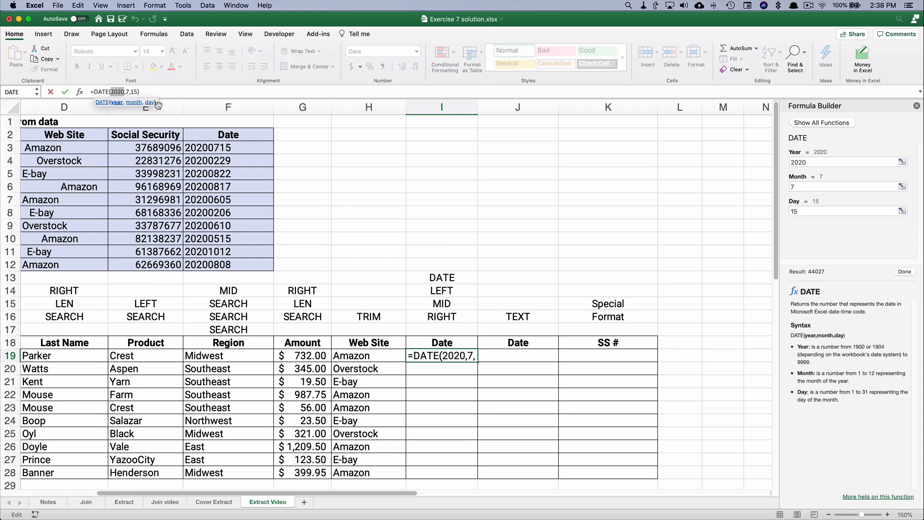
{"action": "type", "text": "left"}
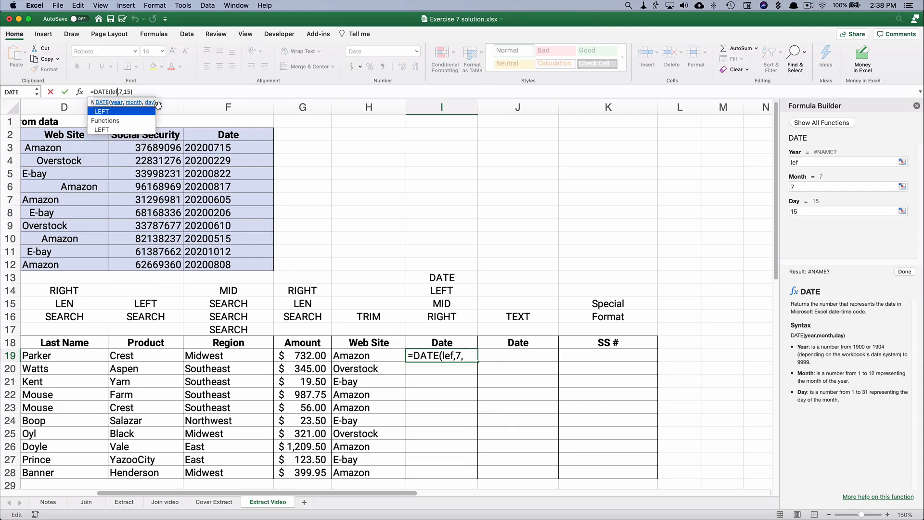
{"action": "type", "text": "()"}
{"action": "key", "text": "Left"}
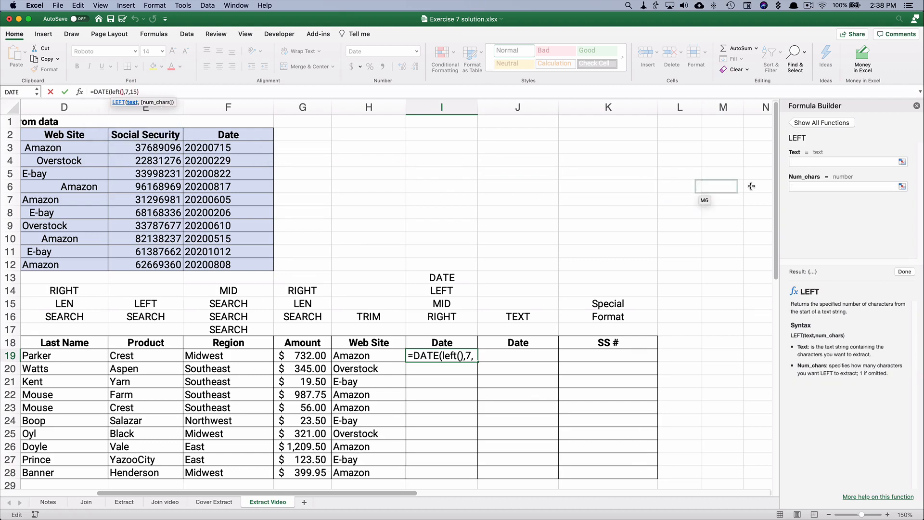
{"action": "left_click", "coordinate": [219, 147]}
{"action": "left_click", "coordinate": [802, 187]}
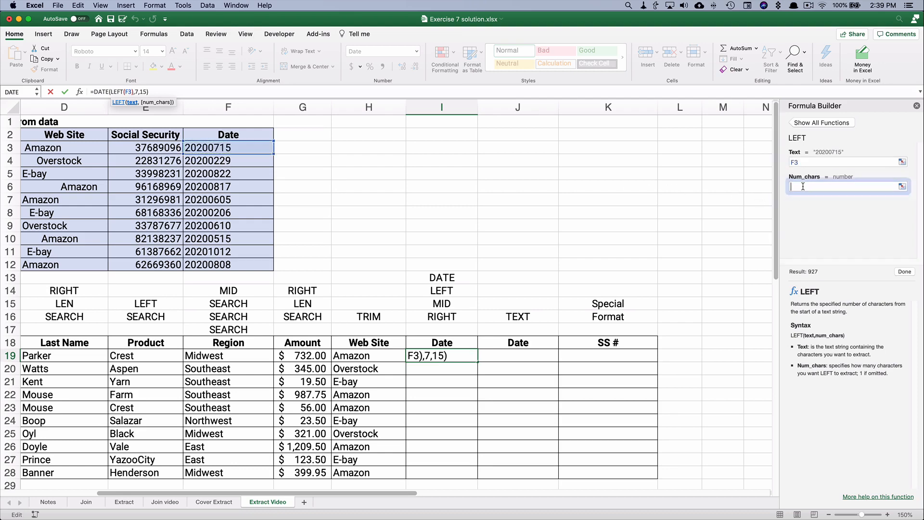
{"action": "type", "text": "4"}
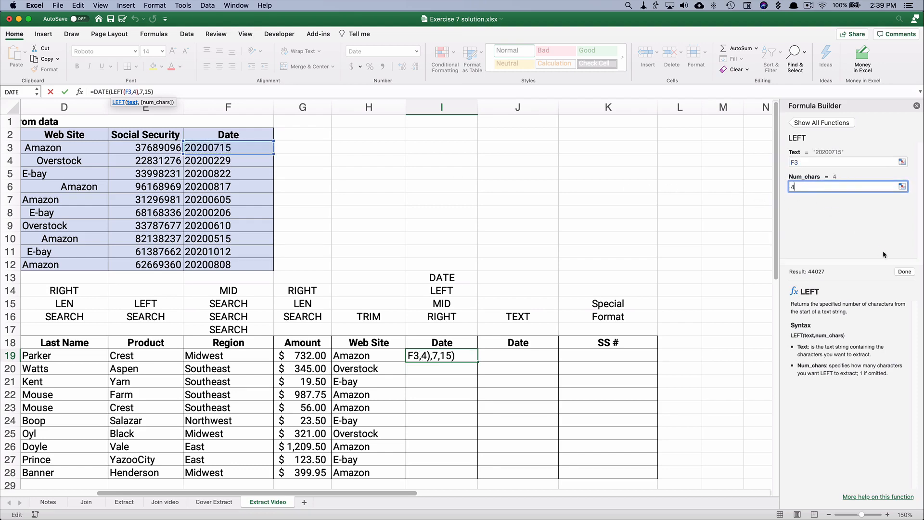
{"action": "left_click", "coordinate": [905, 273]}
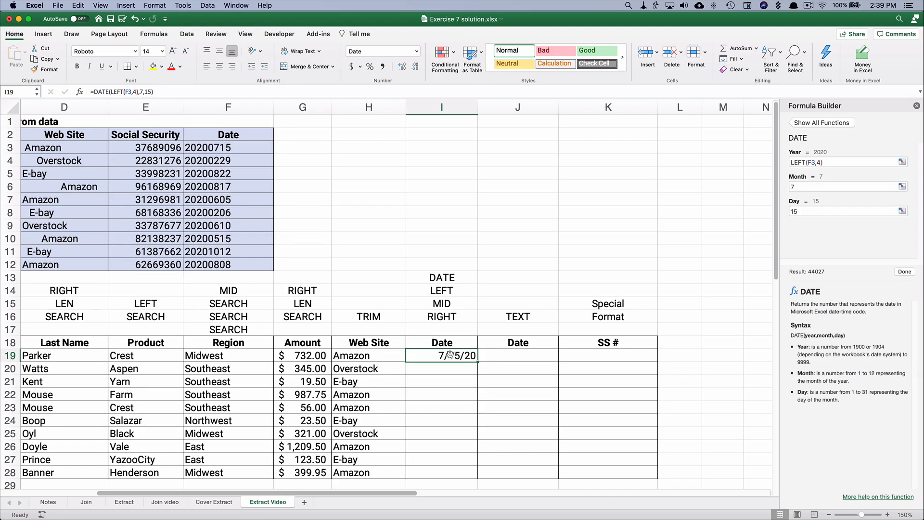
Step: Replace the month in I19's DATE formula with an empty MID function
{"action": "left_click", "coordinate": [803, 187]}
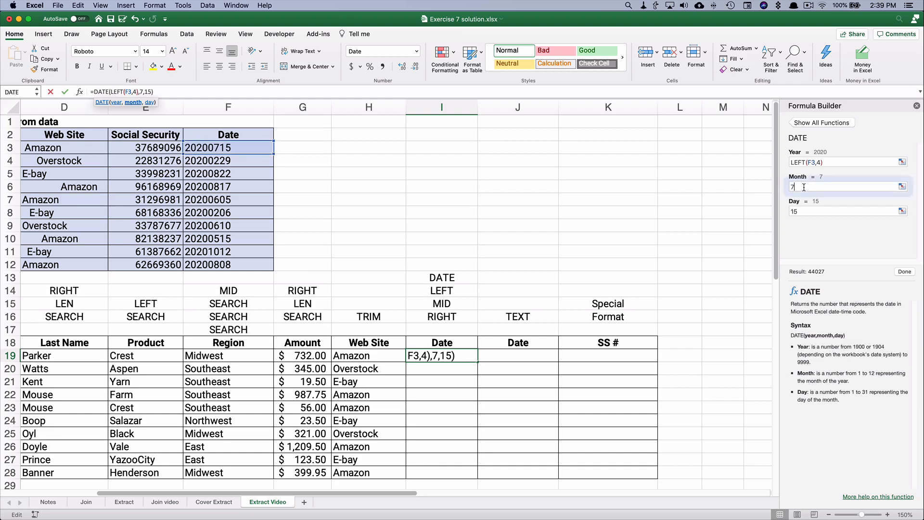
{"action": "left_click", "coordinate": [141, 92]}
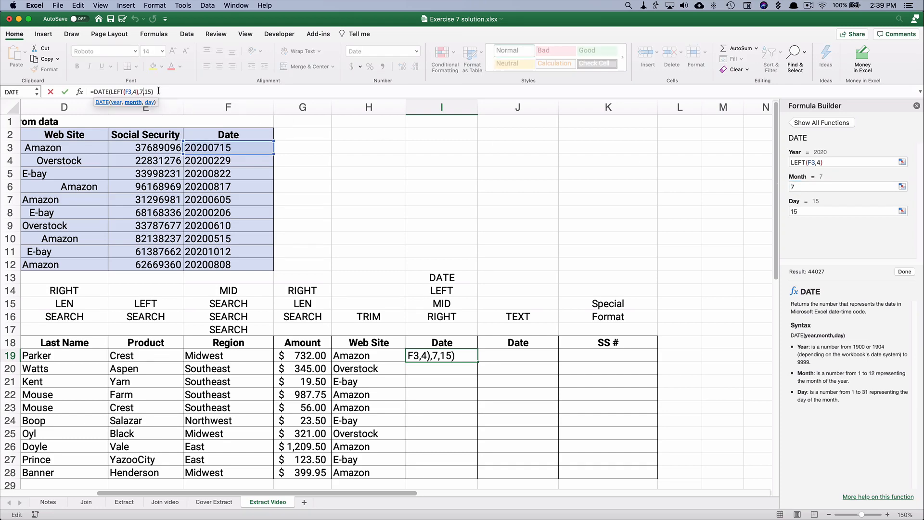
{"action": "key", "text": "BackSpace"}
{"action": "type", "text": "mid"}
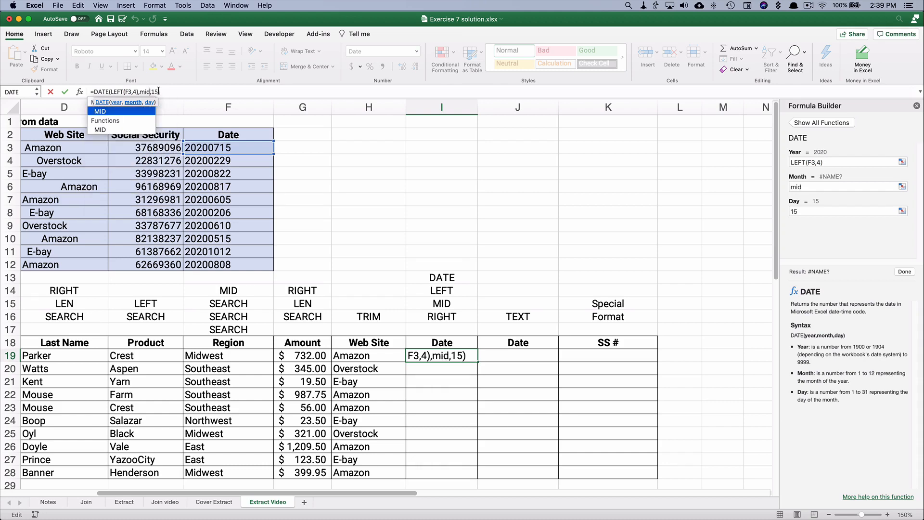
{"action": "type", "text": "("}
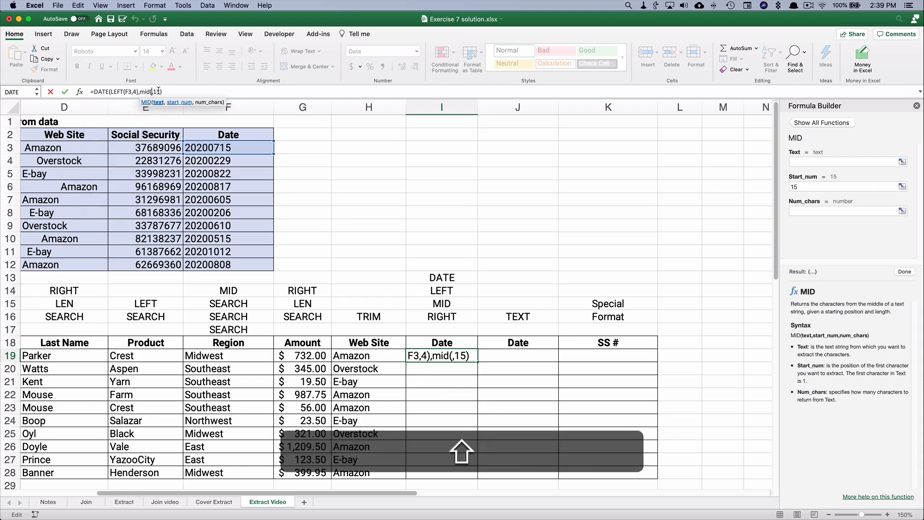
{"action": "type", "text": ")"}
{"action": "left_click", "coordinate": [159, 92]}
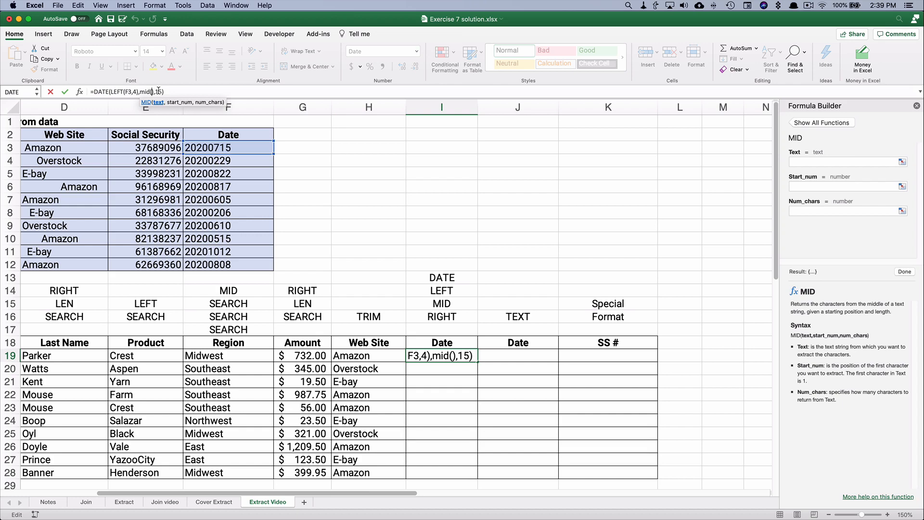
Step: Set the MID function's text to F3, its start position to 5 and its number of characters to 2
{"action": "left_click", "coordinate": [811, 164]}
{"action": "left_click", "coordinate": [201, 148]}
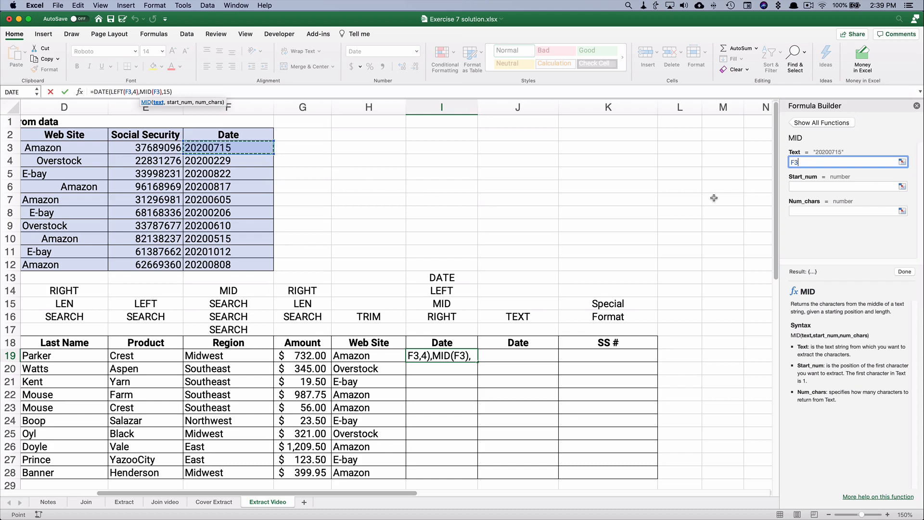
{"action": "left_click", "coordinate": [799, 187]}
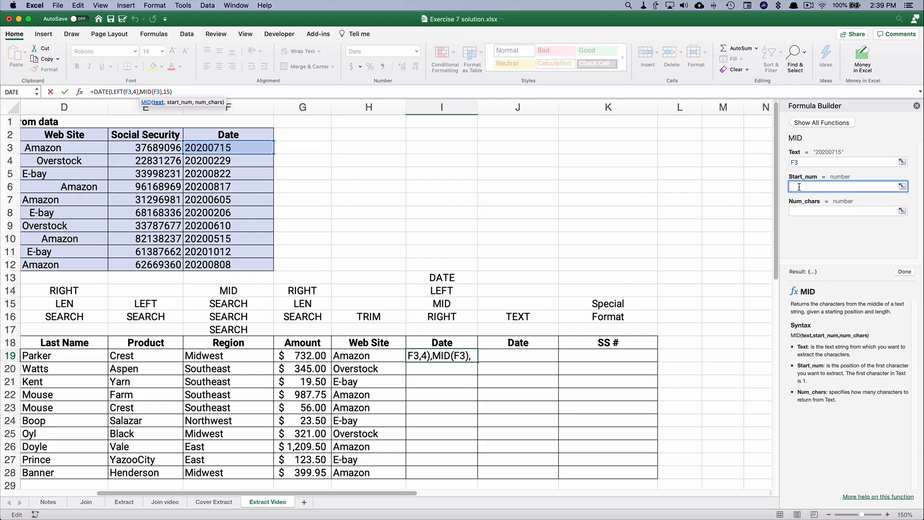
{"action": "type", "text": "5"}
{"action": "left_click", "coordinate": [801, 210]}
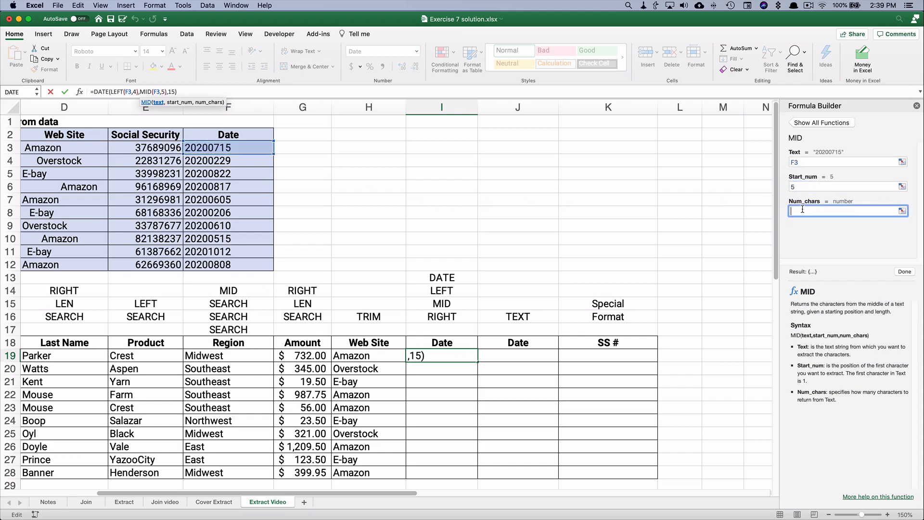
{"action": "type", "text": "2"}
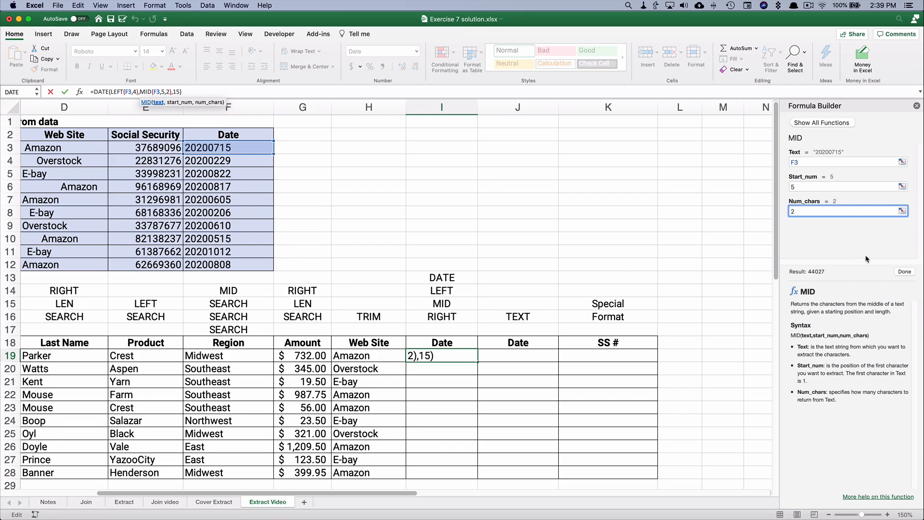
{"action": "left_click", "coordinate": [905, 272]}
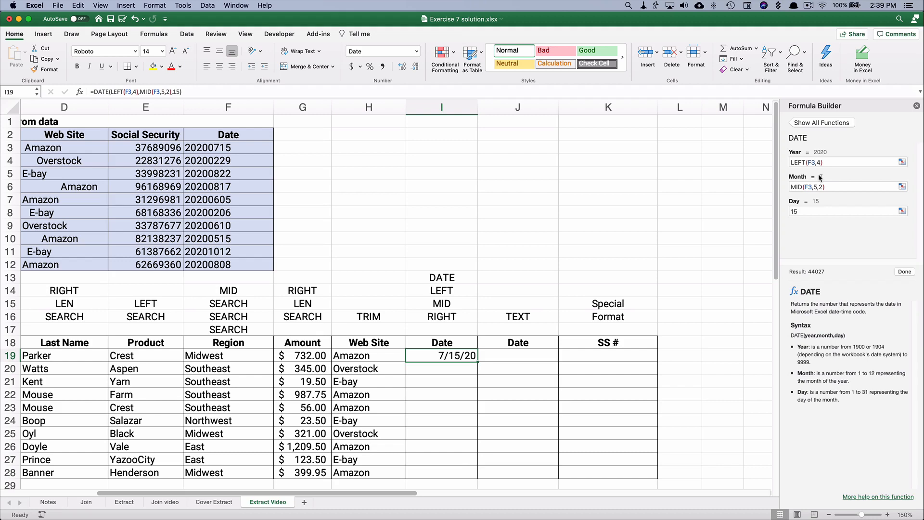
Step: Replace the day in I19's DATE formula with an empty RIGHT function
{"action": "mouse_move", "coordinate": [820, 177]}
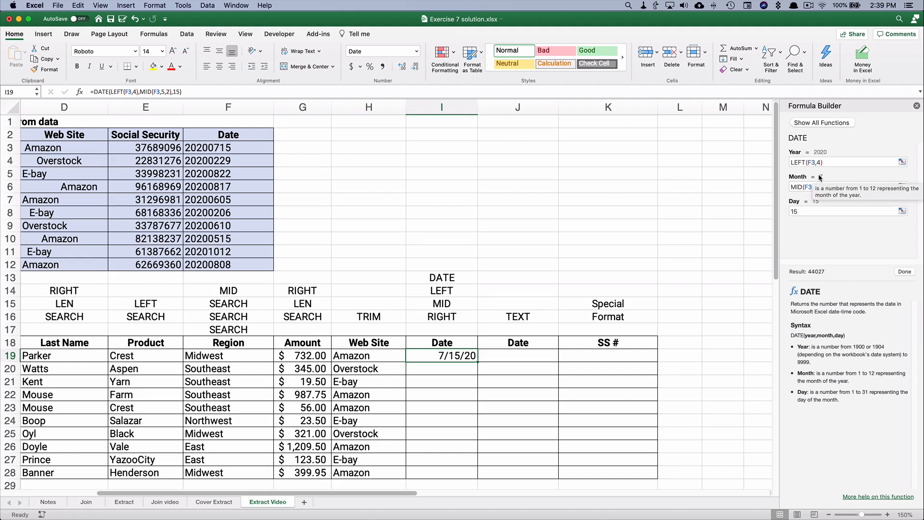
{"action": "left_click", "coordinate": [807, 212]}
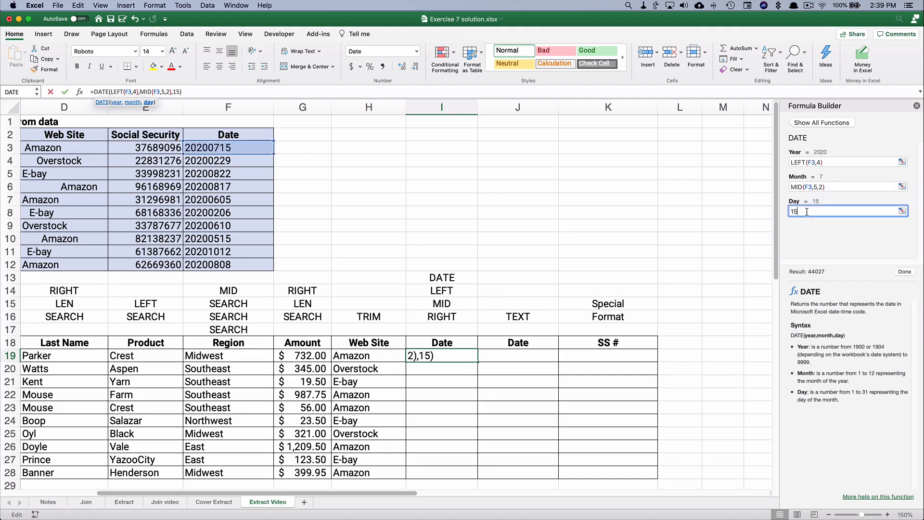
{"action": "left_click", "coordinate": [178, 91]}
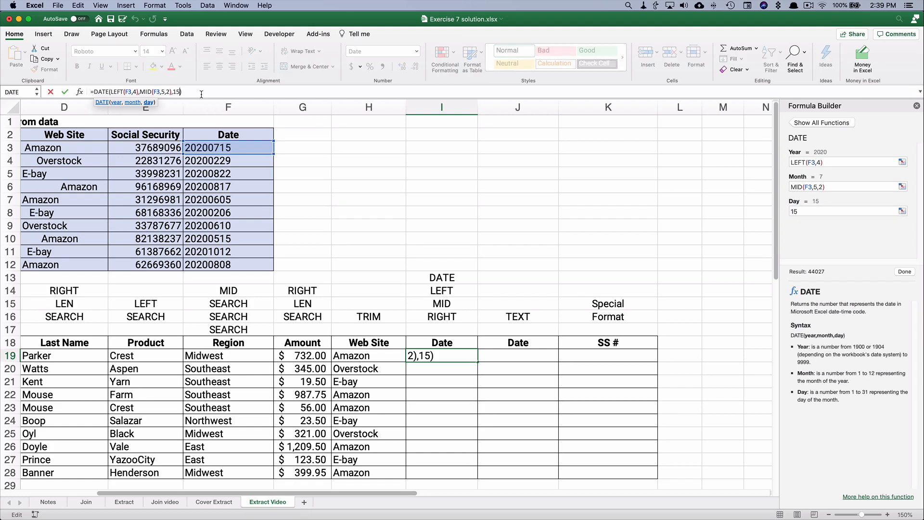
{"action": "key", "text": "BackSpace"}
{"action": "key", "text": "BackSpace"}
{"action": "type", "text": "right"}
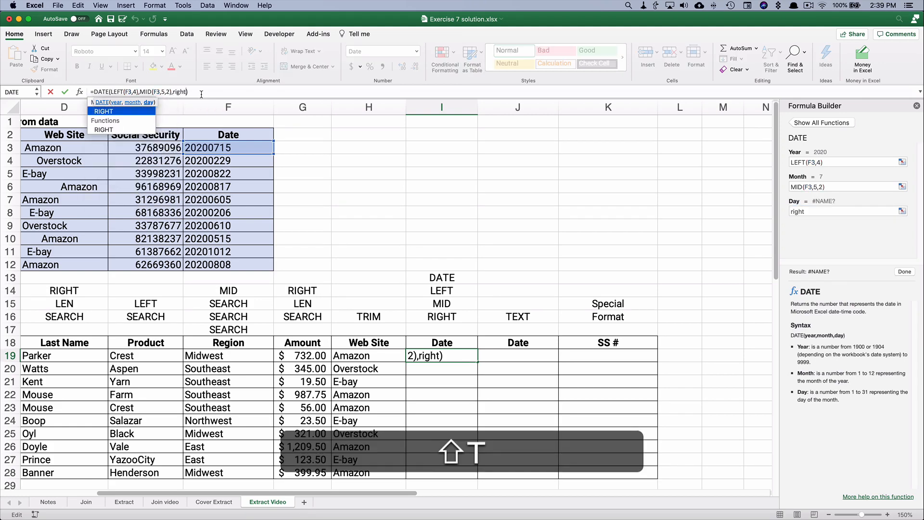
{"action": "type", "text": "()"}
{"action": "key", "text": "Left"}
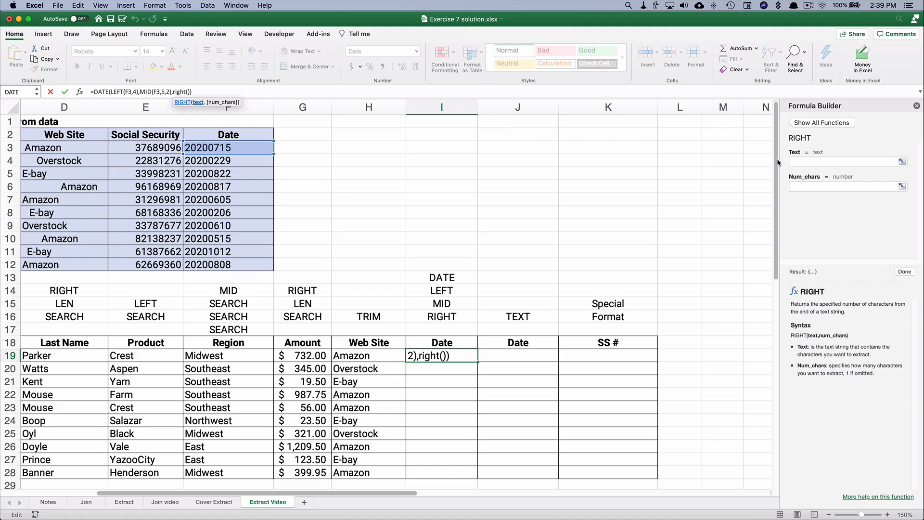
Step: Set the RIGHT function's text to F3 and its number of characters to 2, and fill the formula down to I28
{"action": "left_click", "coordinate": [789, 163]}
{"action": "left_click", "coordinate": [207, 147]}
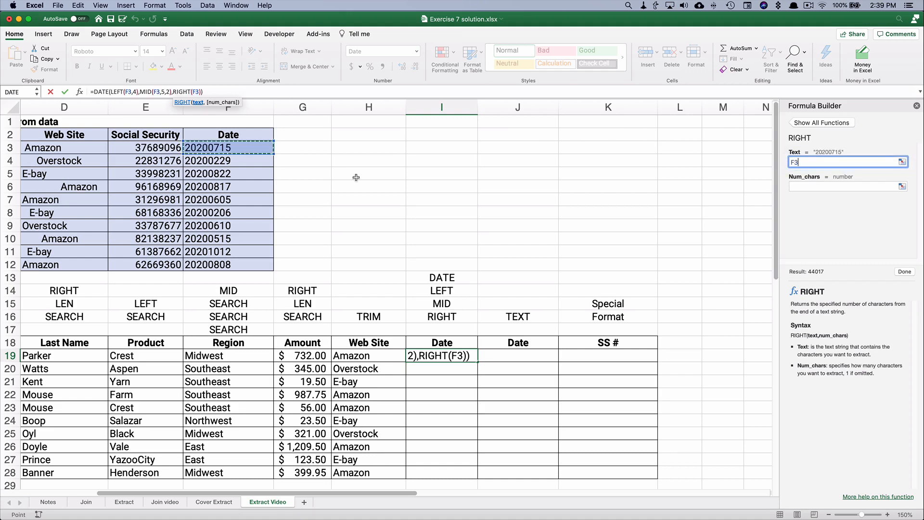
{"action": "left_click", "coordinate": [801, 186]}
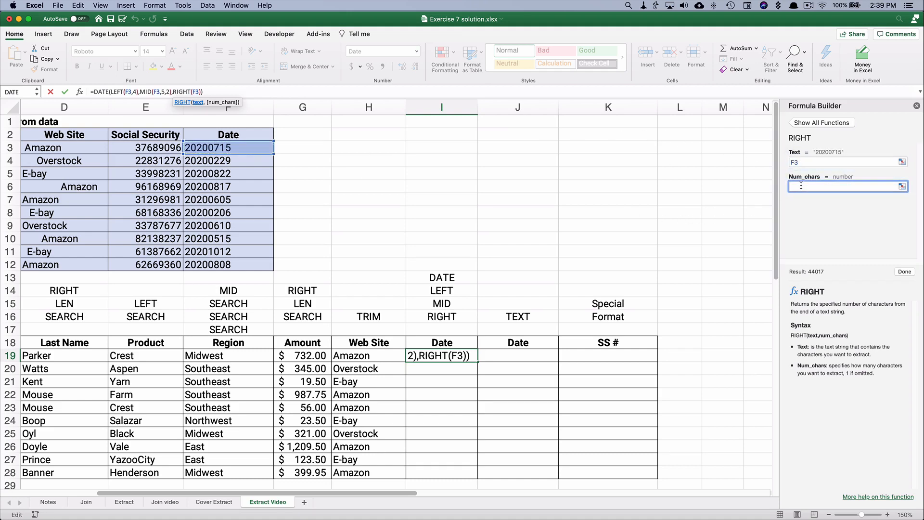
{"action": "type", "text": "2"}
{"action": "left_click", "coordinate": [905, 271]}
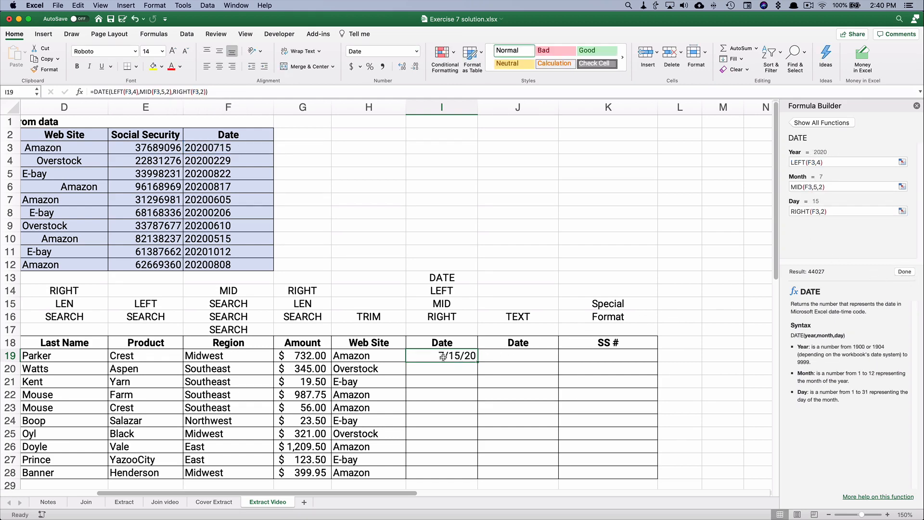
{"action": "left_click_drag", "start_coordinate": [478, 362], "coordinate": [478, 477]}
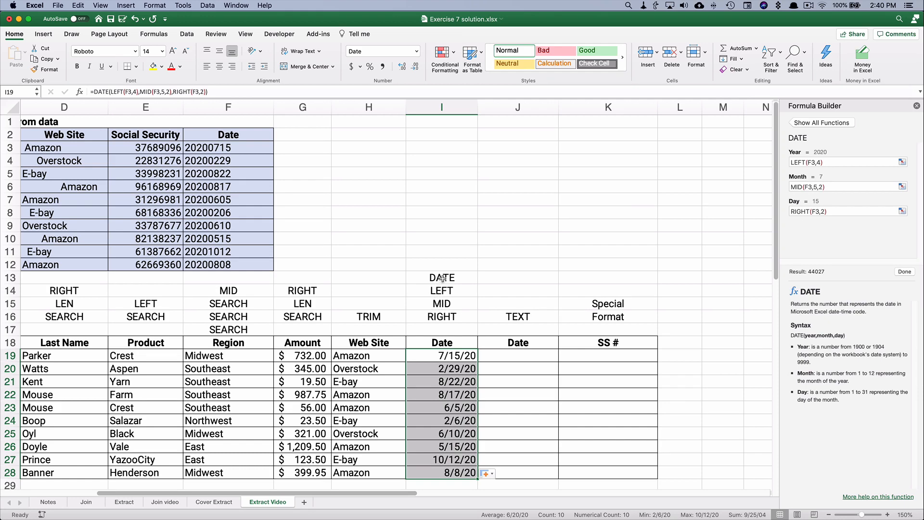
Step: Examine the formula lists on the Extract Video and Extract sheets, including the second Date formula in B44, and return to Extract Video
{"action": "scroll", "coordinate": [418, 316], "scroll_direction": "down", "scroll_amount": 6}
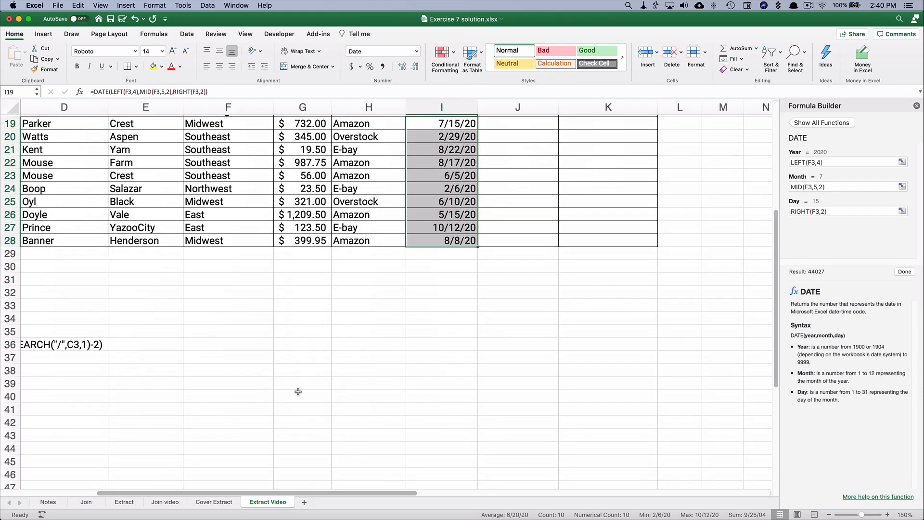
{"action": "scroll", "coordinate": [111, 470], "scroll_direction": "left", "scroll_amount": 5}
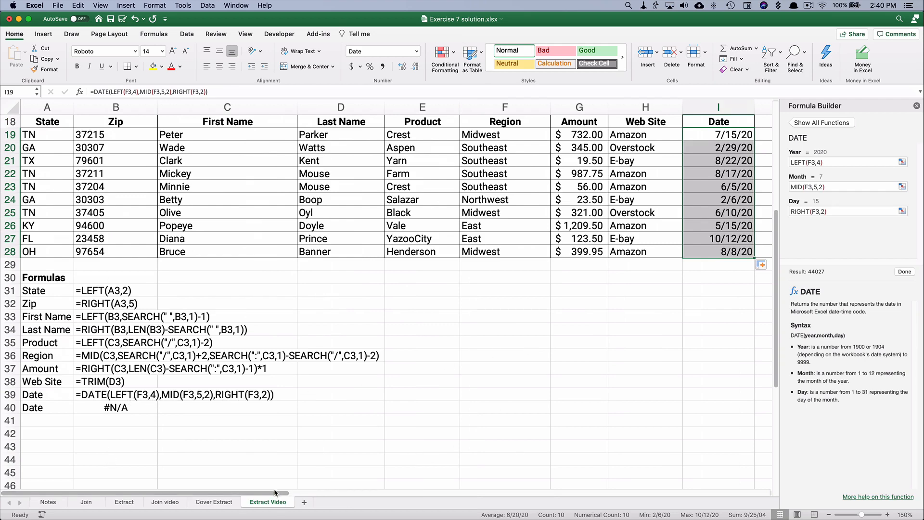
{"action": "left_click_drag", "start_coordinate": [279, 495], "coordinate": [400, 495]}
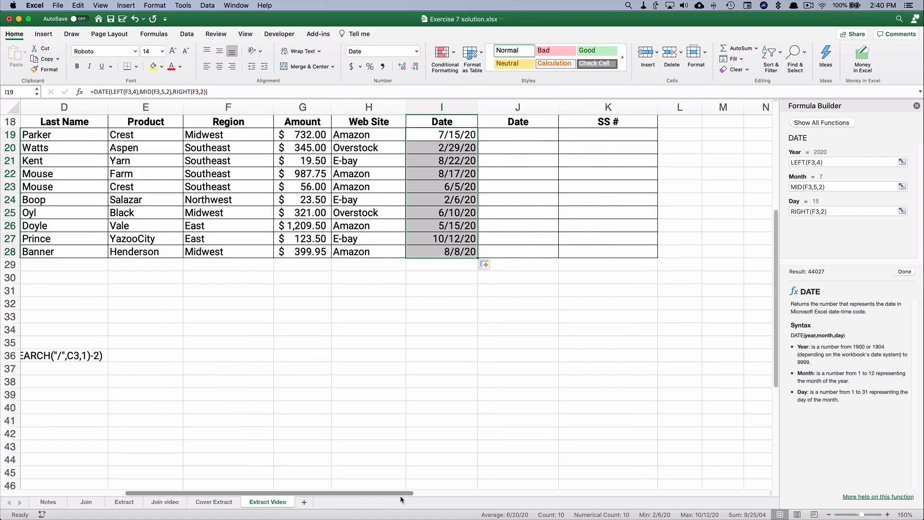
{"action": "scroll", "coordinate": [472, 301], "scroll_direction": "up", "scroll_amount": 4}
{"action": "left_click", "coordinate": [518, 222]}
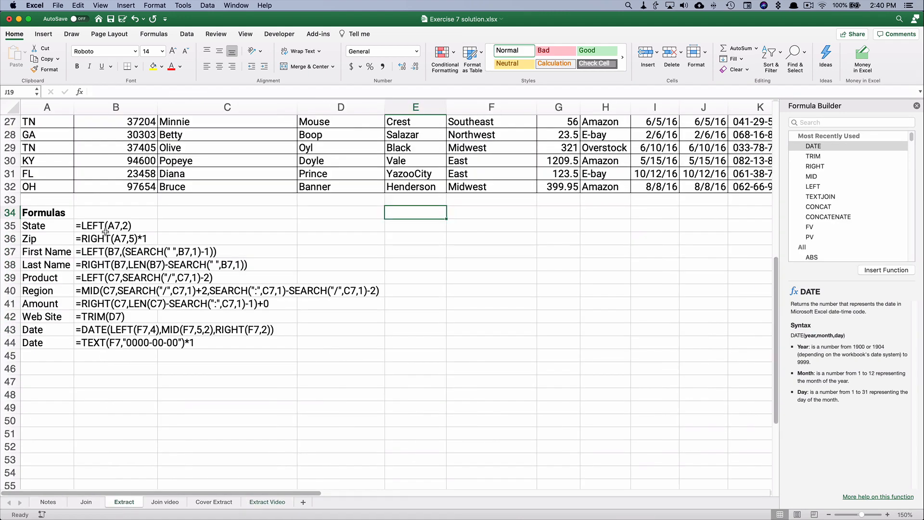
{"action": "left_click", "coordinate": [124, 502]}
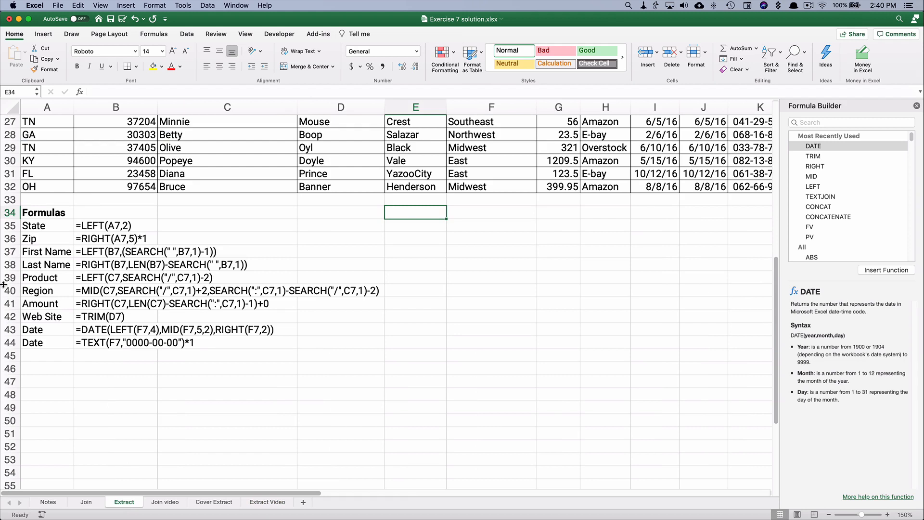
{"action": "left_click", "coordinate": [82, 342]}
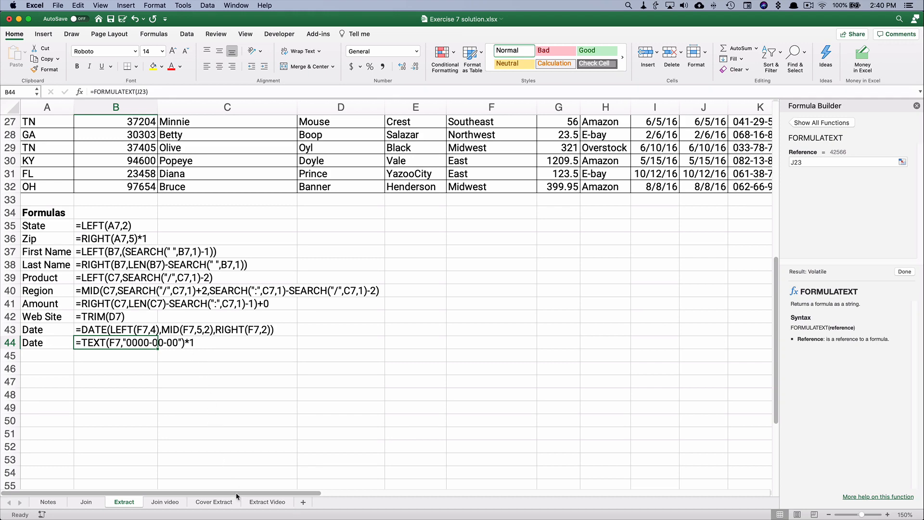
{"action": "left_click", "coordinate": [223, 508]}
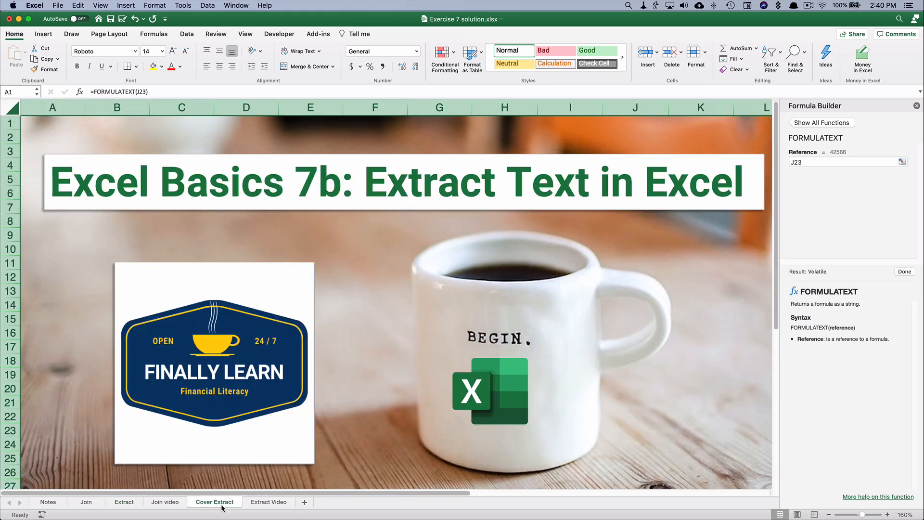
{"action": "key", "text": "ctrl+Page_Down"}
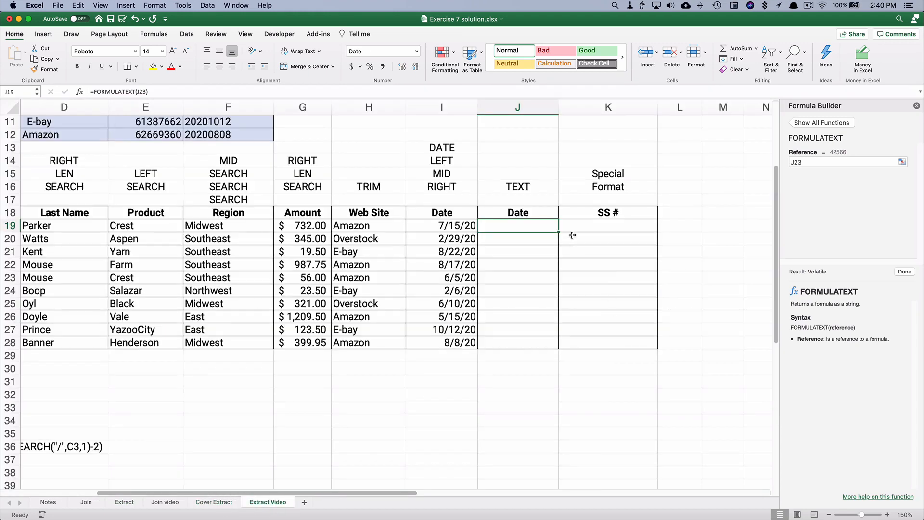
Step: Insert a TEXT function in J19 using the Formula Builder, with F3 as its value
{"action": "left_click", "coordinate": [530, 223]}
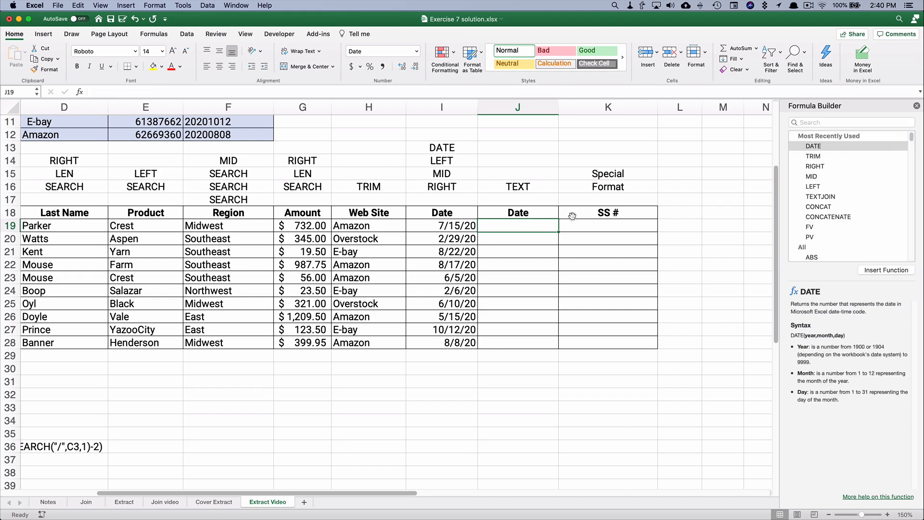
{"action": "left_click", "coordinate": [808, 123]}
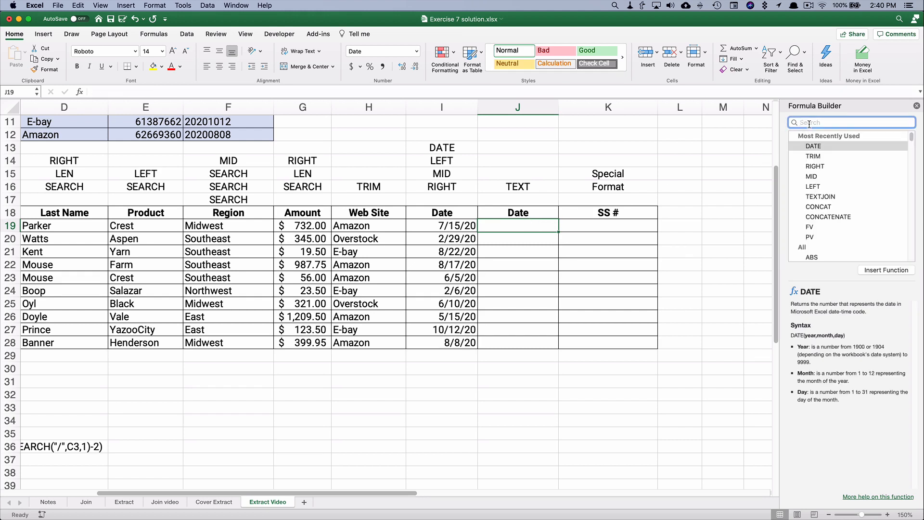
{"action": "type", "text": "text"}
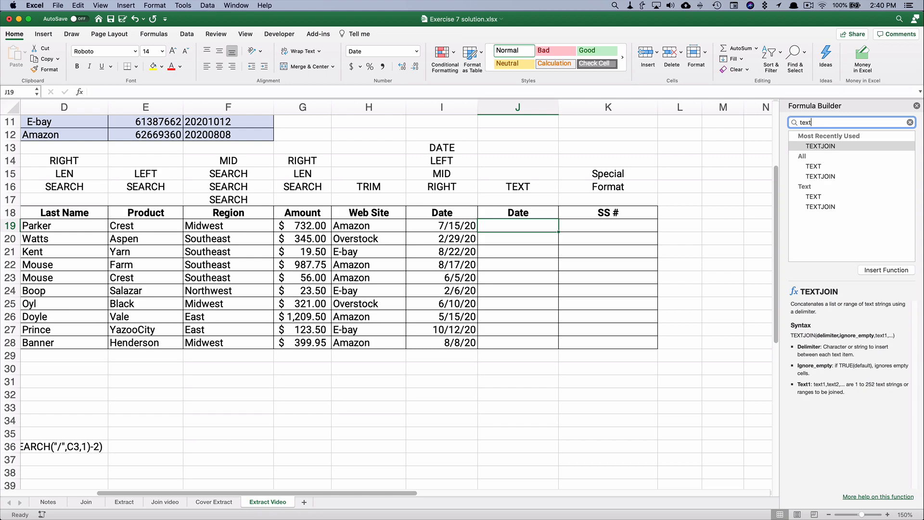
{"action": "double_click", "coordinate": [819, 166]}
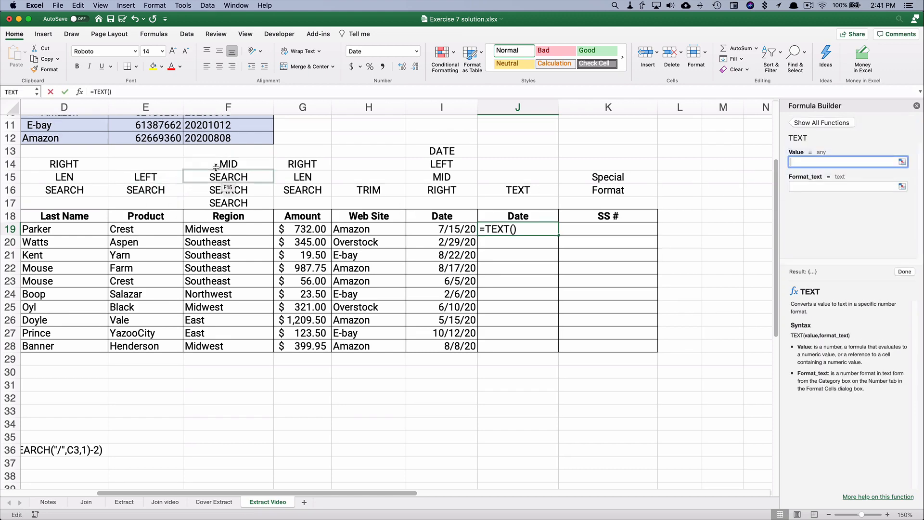
{"action": "scroll", "coordinate": [226, 168], "scroll_direction": "up", "scroll_amount": 5}
{"action": "left_click", "coordinate": [221, 147]}
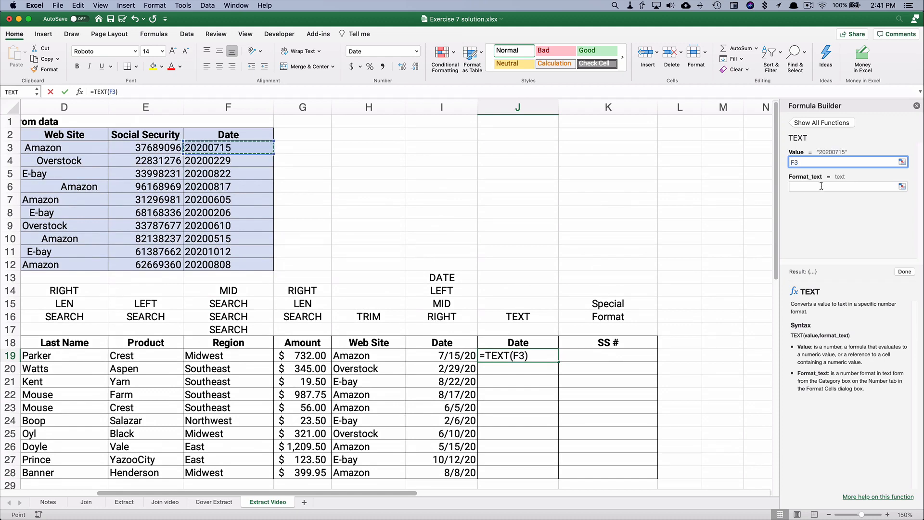
Step: Set the TEXT function's format text to "0000-00-00" and complete the formula in J19
{"action": "left_click", "coordinate": [797, 187]}
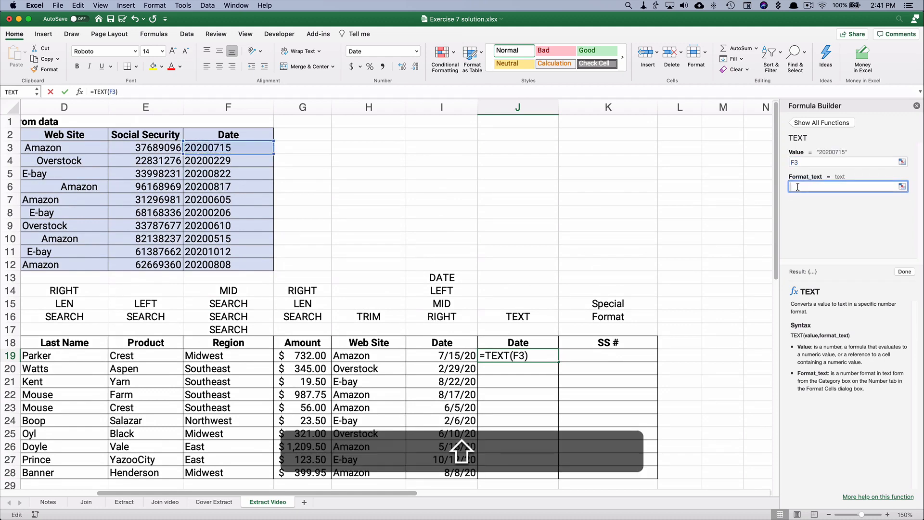
{"action": "type", "text": "\""}
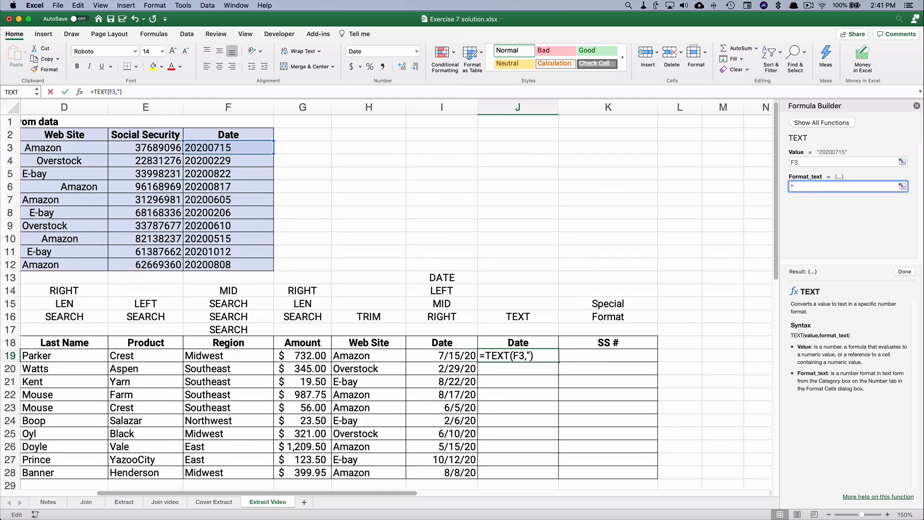
{"action": "type", "text": ")))"}
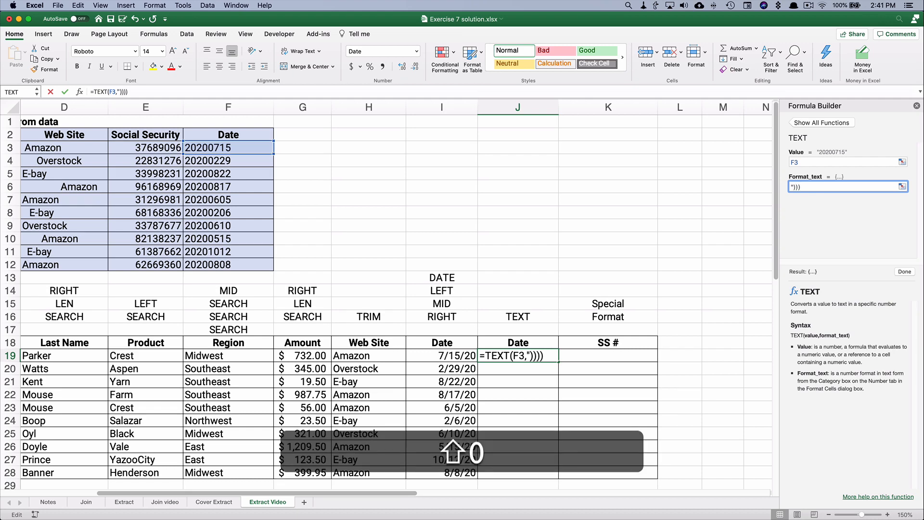
{"action": "key", "text": "shift+BackSpace"}
{"action": "key", "text": "shift+BackSpace"}
{"action": "key", "text": "shift+BackSpace"}
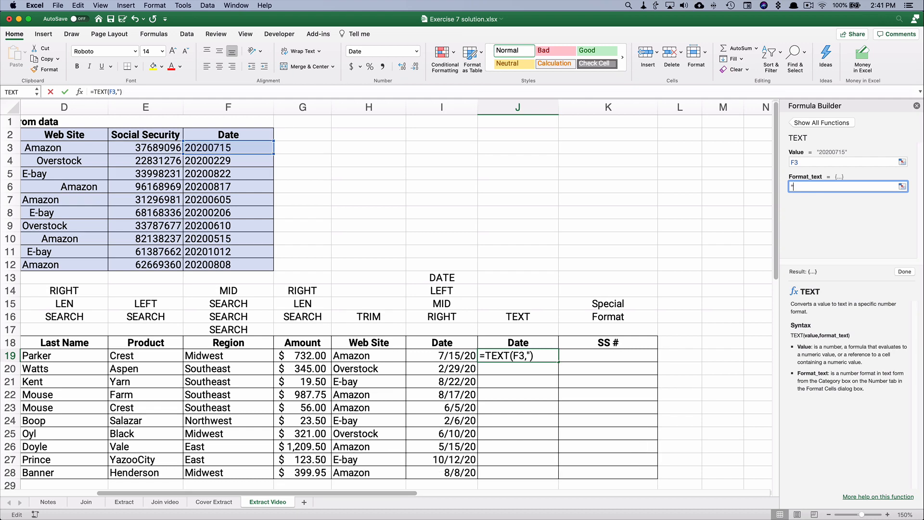
{"action": "type", "text": "0000-"}
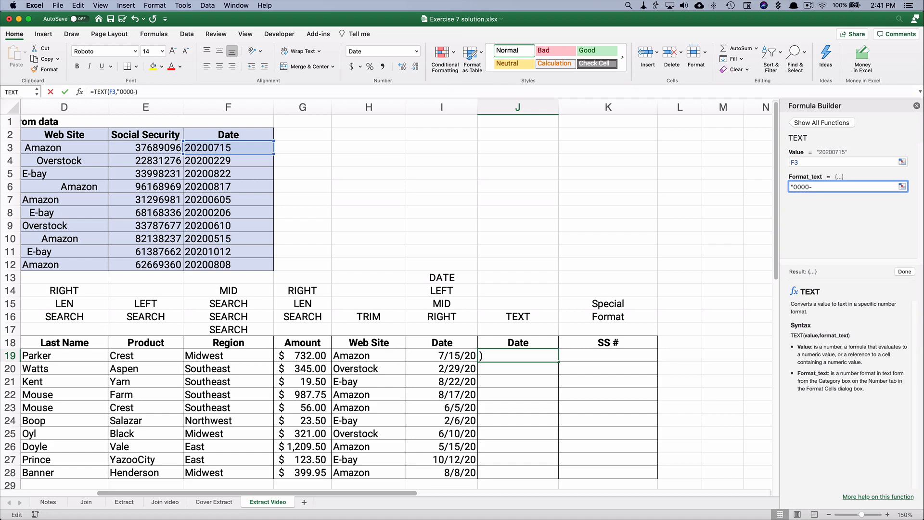
{"action": "key", "text": "shift"}
{"action": "type", "text": "00-00-00"}
{"action": "key", "text": "shift"}
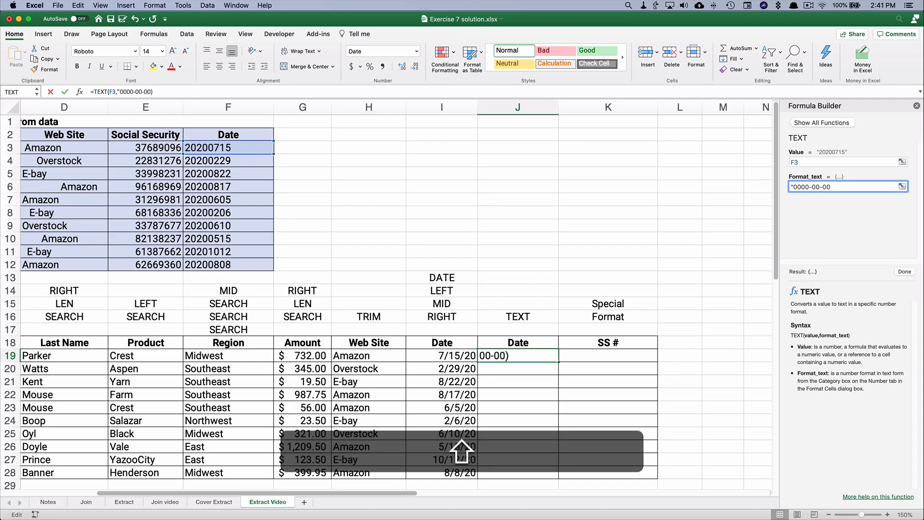
{"action": "type", "text": "\""}
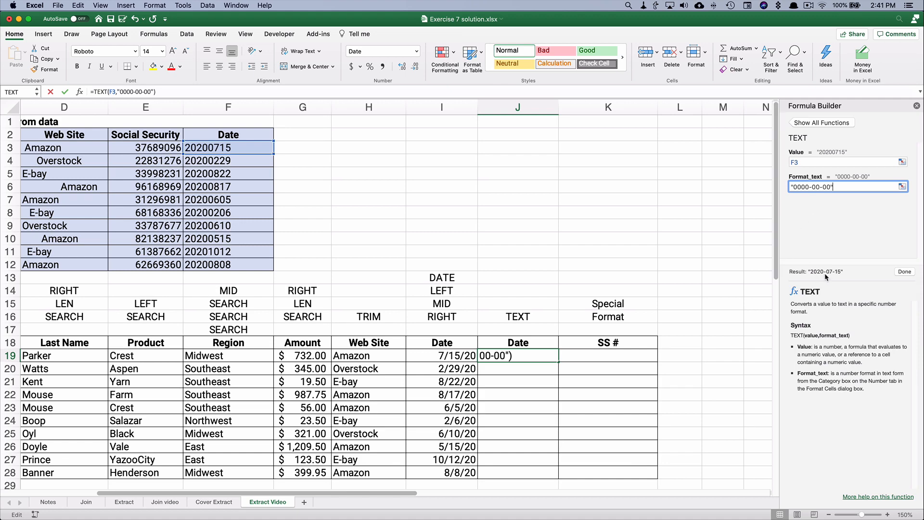
{"action": "left_click", "coordinate": [903, 272]}
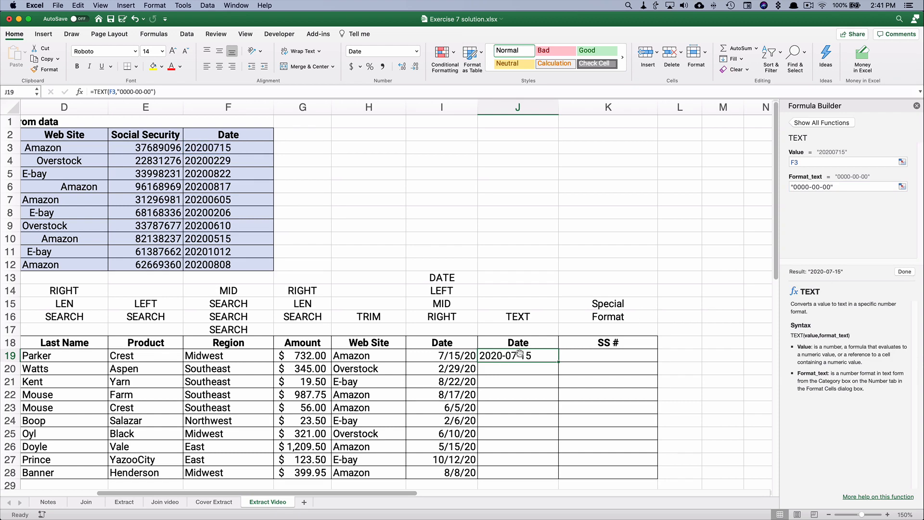
Step: Append *1 to J19's TEXT formula and fill it down to J28
{"action": "left_click", "coordinate": [180, 90]}
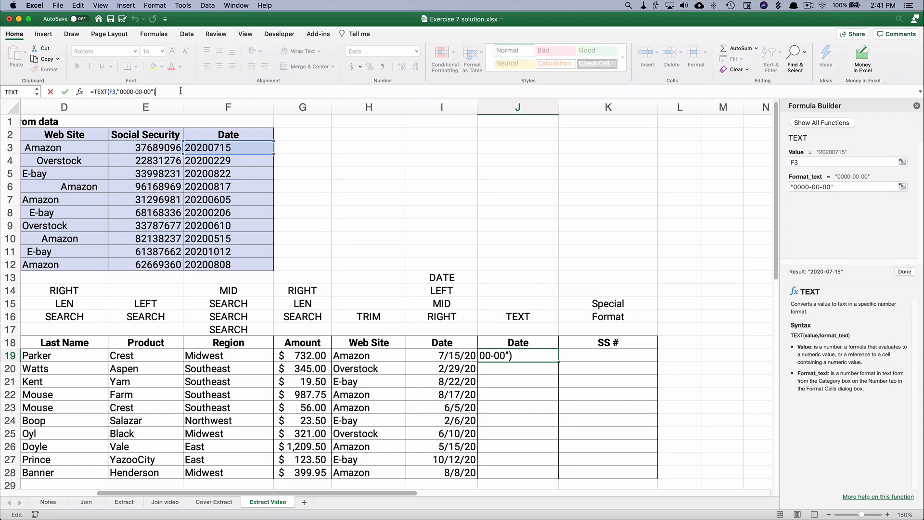
{"action": "type", "text": "*1"}
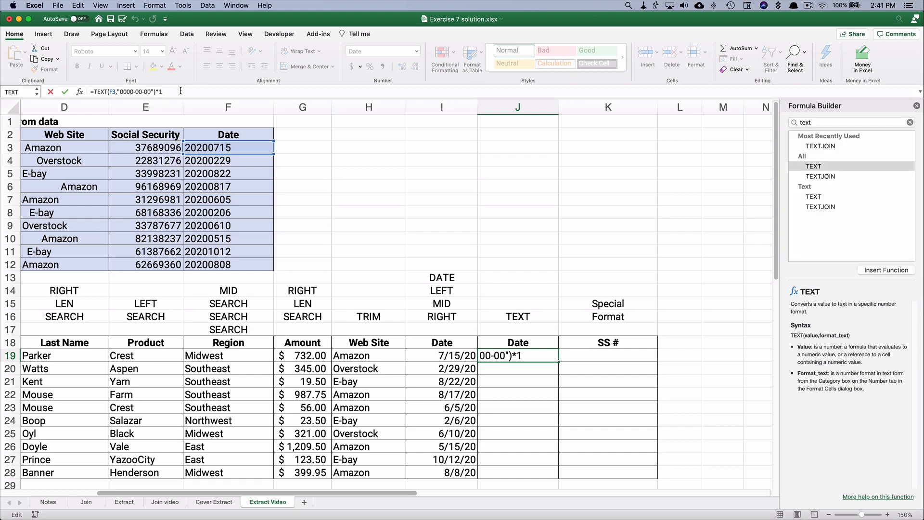
{"action": "key", "text": "Return"}
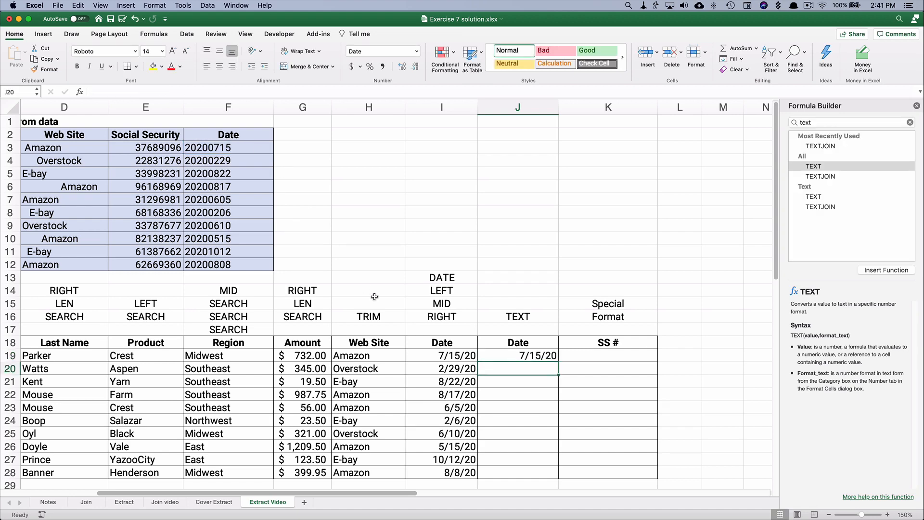
{"action": "left_click", "coordinate": [499, 355]}
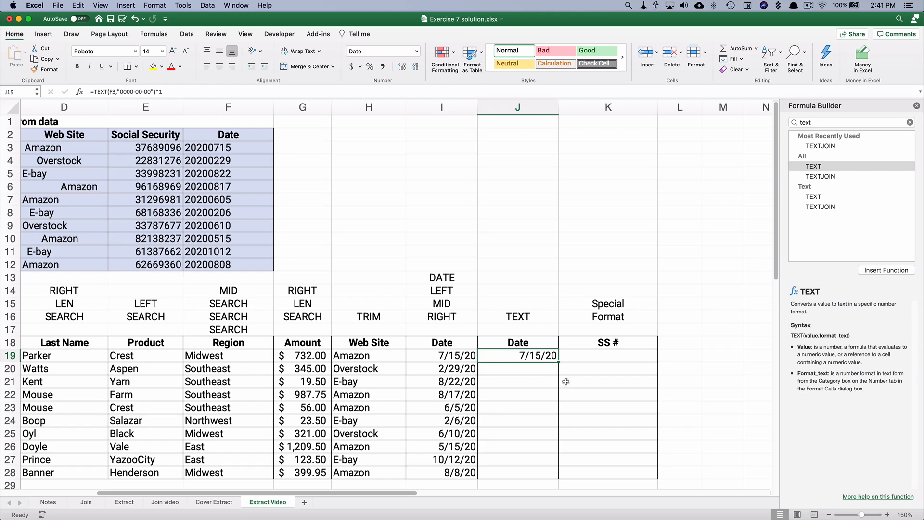
{"action": "left_click_drag", "start_coordinate": [559, 362], "coordinate": [559, 473]}
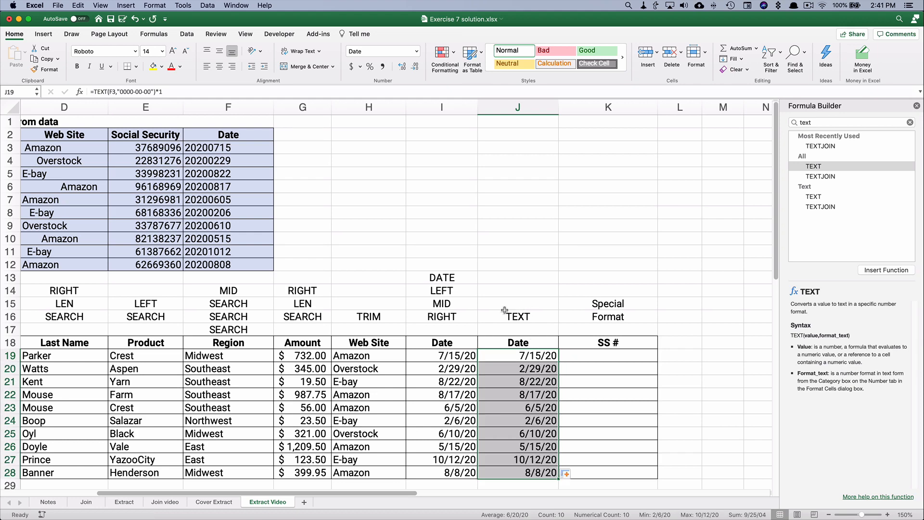
Step: Enter the formula =E3 in K19 to bring in the first record's Social Security value
{"action": "left_click", "coordinate": [597, 355]}
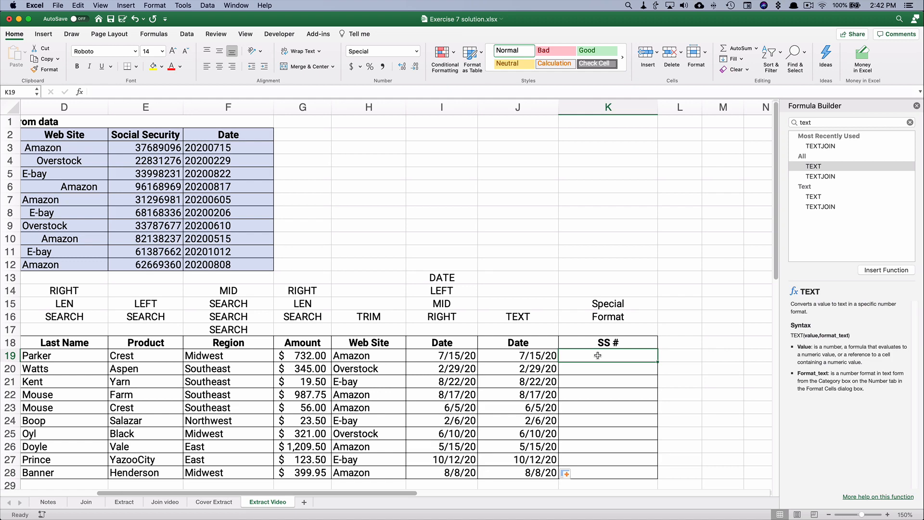
{"action": "type", "text": "="}
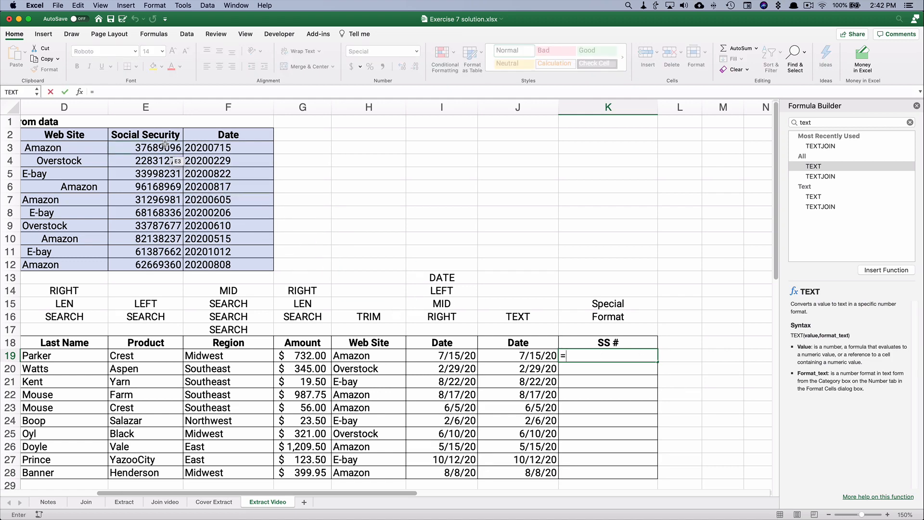
{"action": "left_click", "coordinate": [165, 145]}
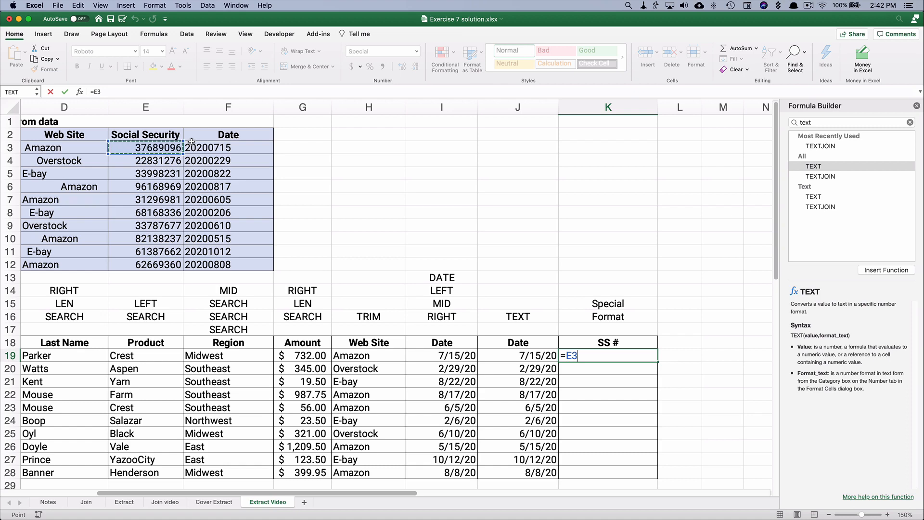
{"action": "key", "text": "Return"}
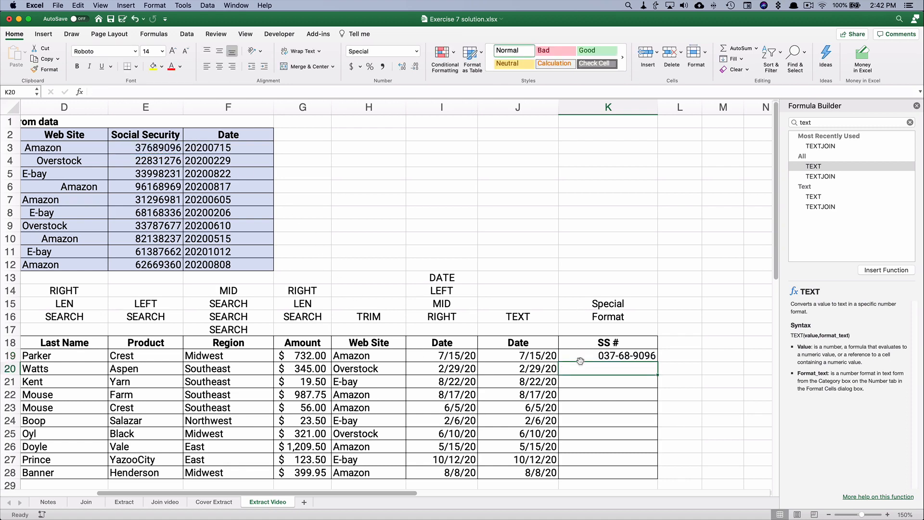
Step: Set the number format of K19 to General
{"action": "left_click", "coordinate": [580, 360]}
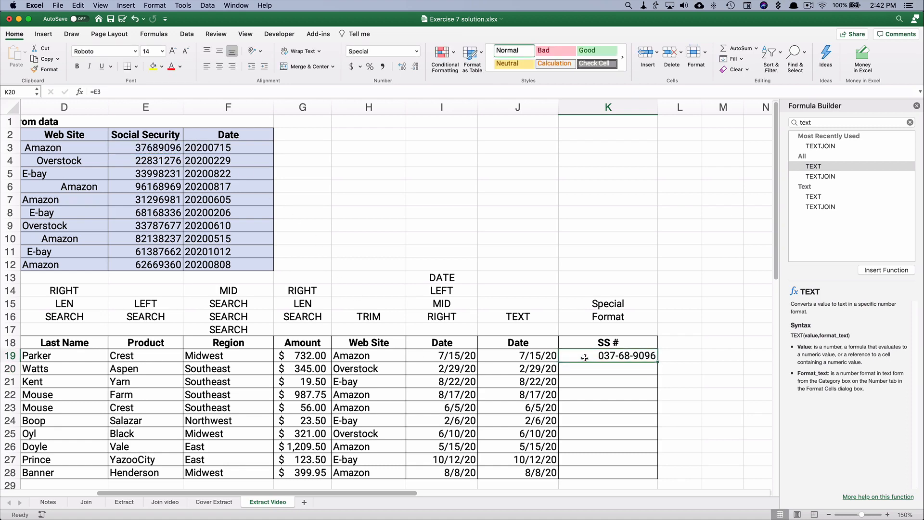
{"action": "left_click", "coordinate": [415, 51]}
{"action": "left_click", "coordinate": [399, 65]}
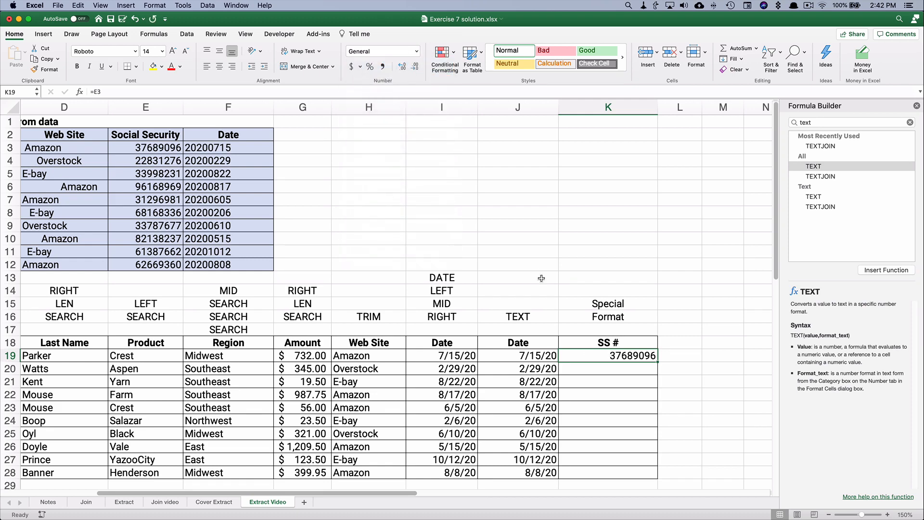
Step: Format K19 with the Special category's Social Security Number type and fill it down to K28
{"action": "left_click", "coordinate": [416, 51]}
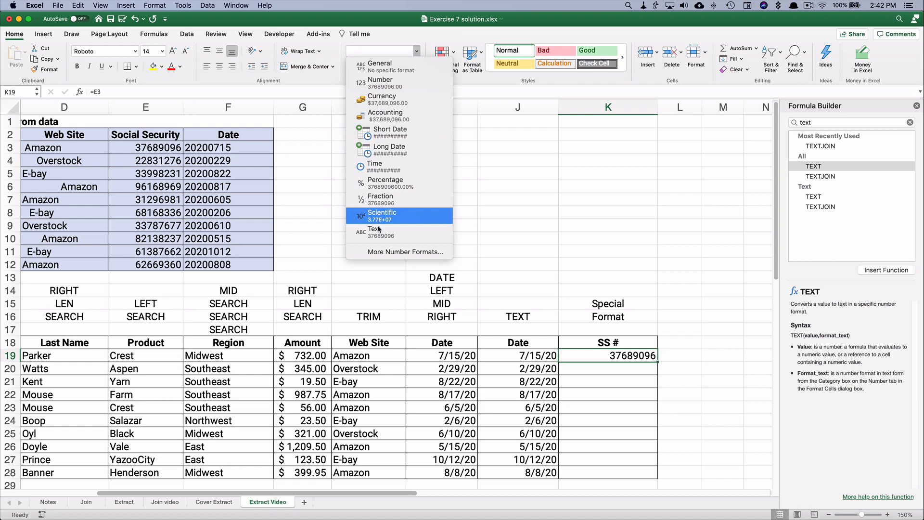
{"action": "left_click", "coordinate": [381, 252]}
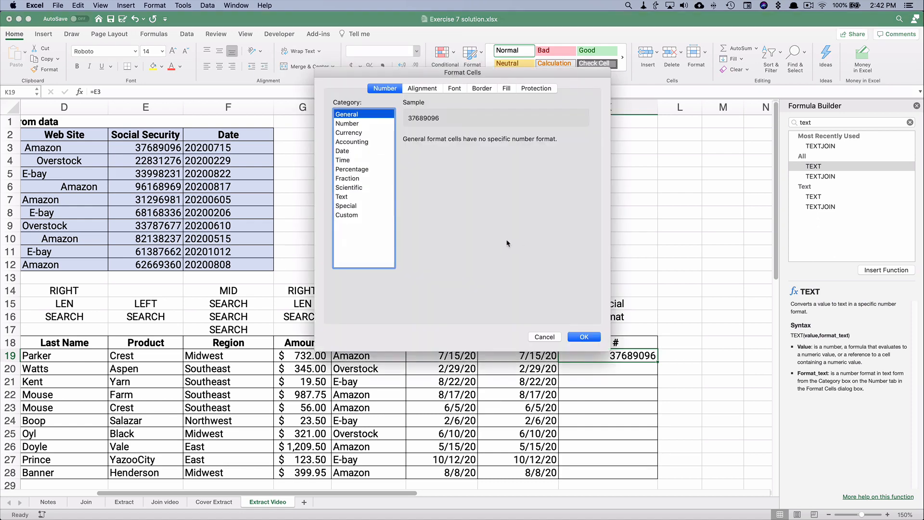
{"action": "left_click", "coordinate": [351, 206]}
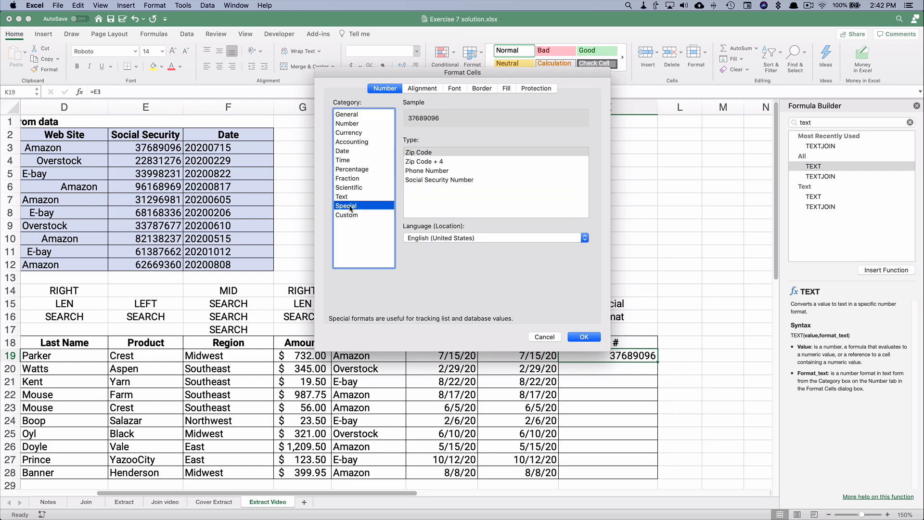
{"action": "left_click", "coordinate": [422, 153]}
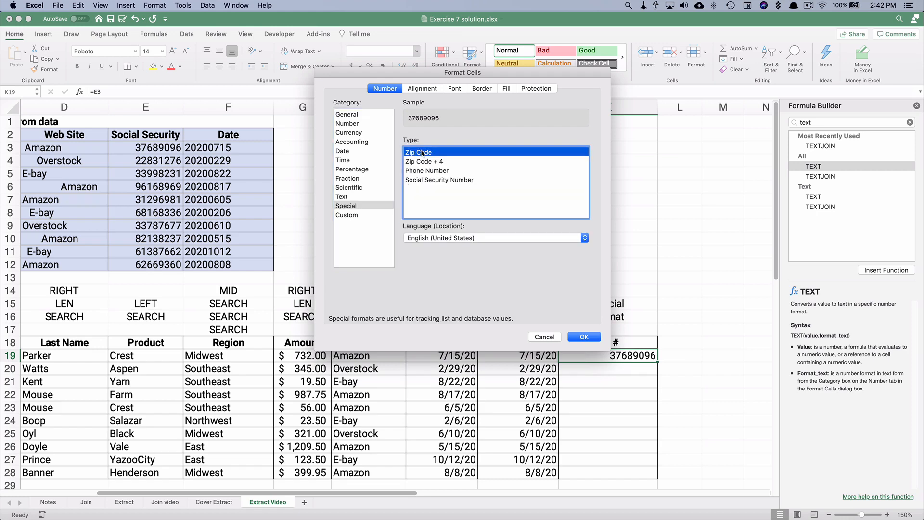
{"action": "left_click", "coordinate": [422, 171]}
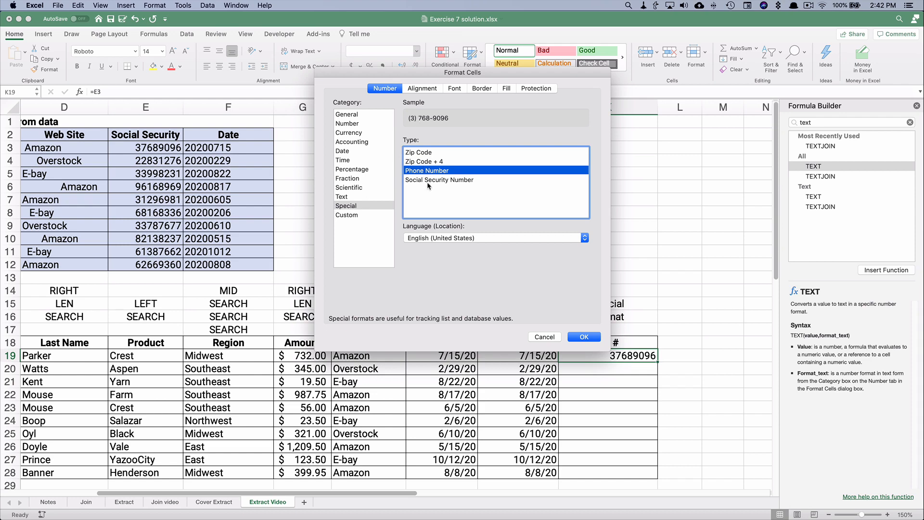
{"action": "left_click", "coordinate": [426, 181]}
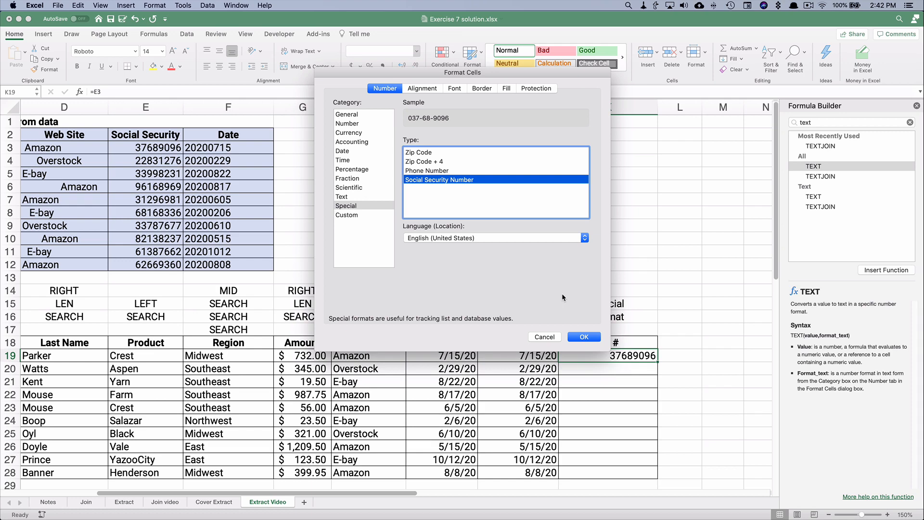
{"action": "left_click", "coordinate": [584, 337]}
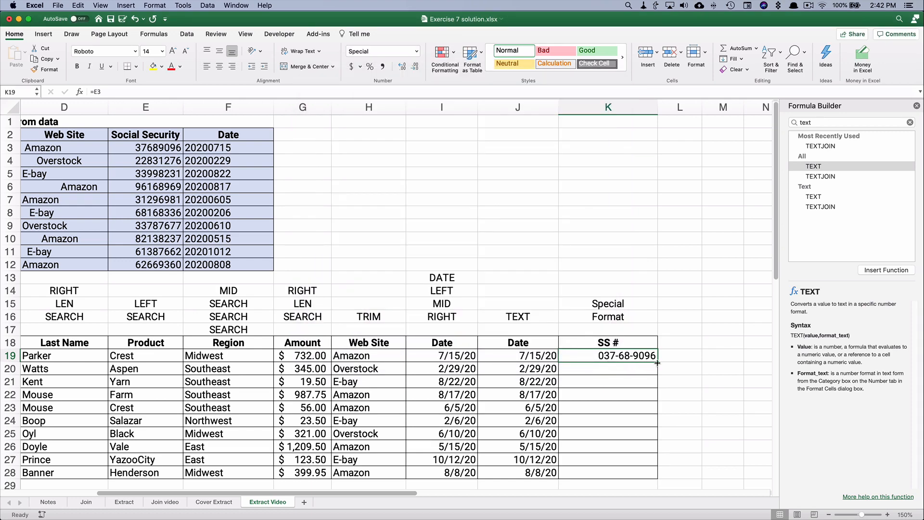
{"action": "left_click_drag", "start_coordinate": [657, 362], "coordinate": [660, 474]}
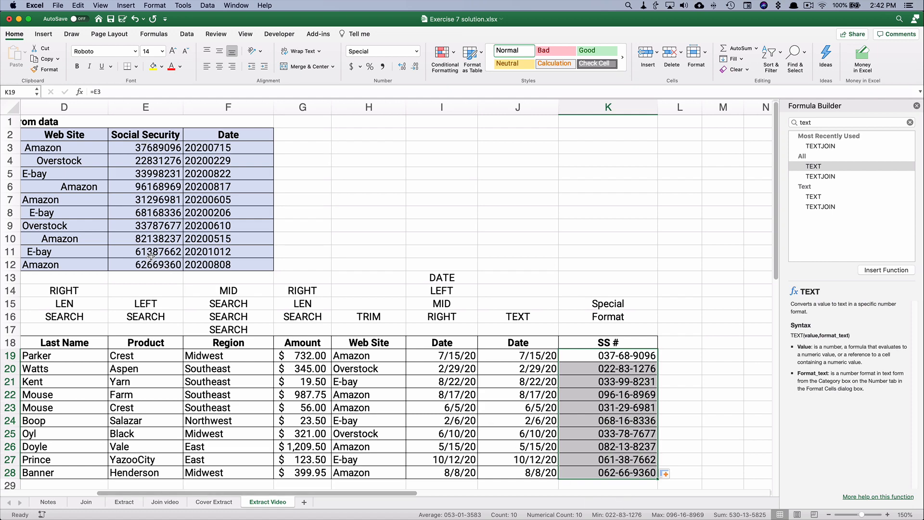
Step: Examine the extraction table from its first column and the formula list below it on Extract Video
{"action": "scroll", "coordinate": [512, 415], "scroll_direction": "down", "scroll_amount": 2}
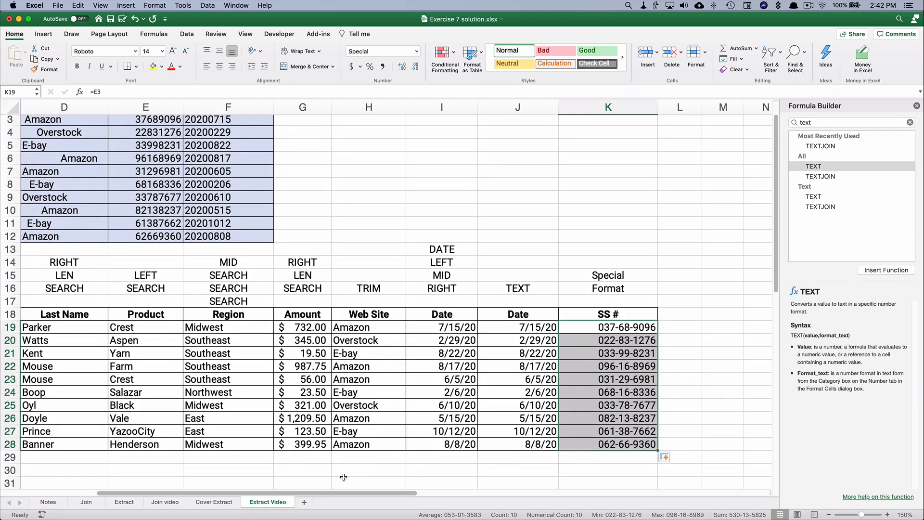
{"action": "left_click_drag", "start_coordinate": [351, 492], "coordinate": [166, 480]}
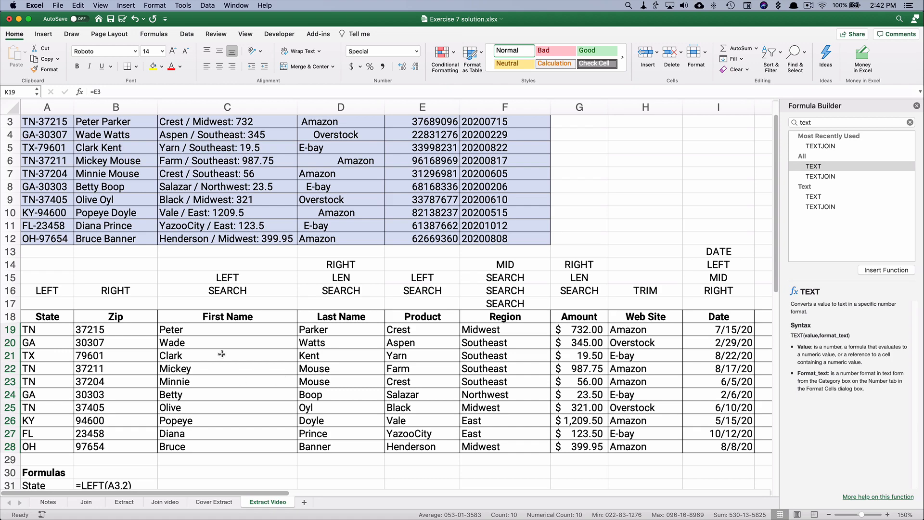
{"action": "scroll", "coordinate": [190, 362], "scroll_direction": "down", "scroll_amount": 7}
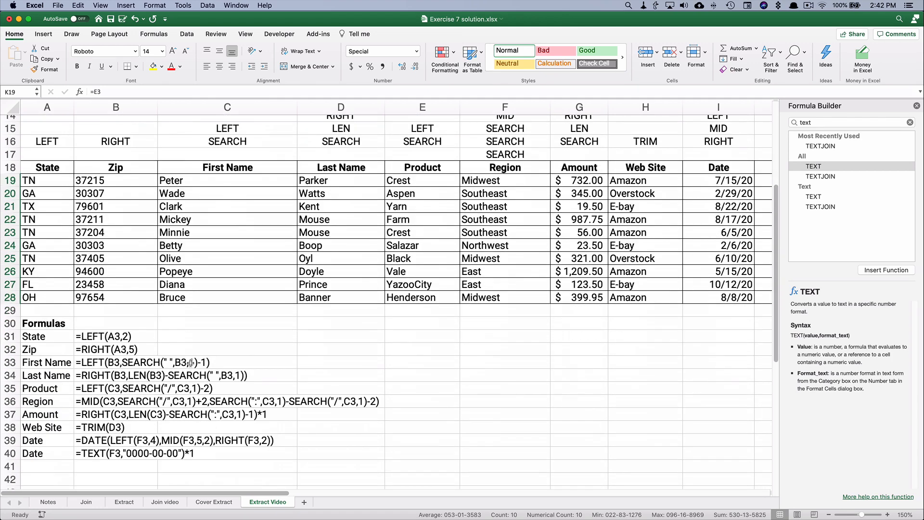